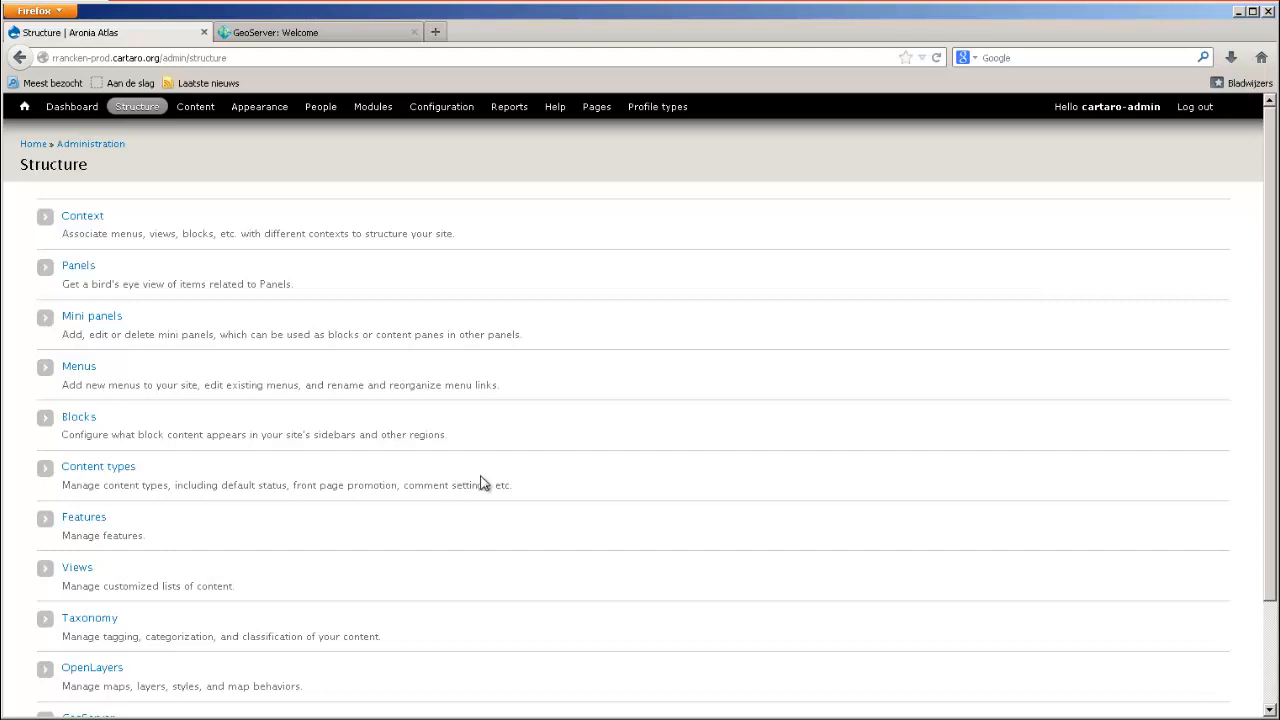
Open the field management page of the Benthic fauna map content type.
click(95, 472)
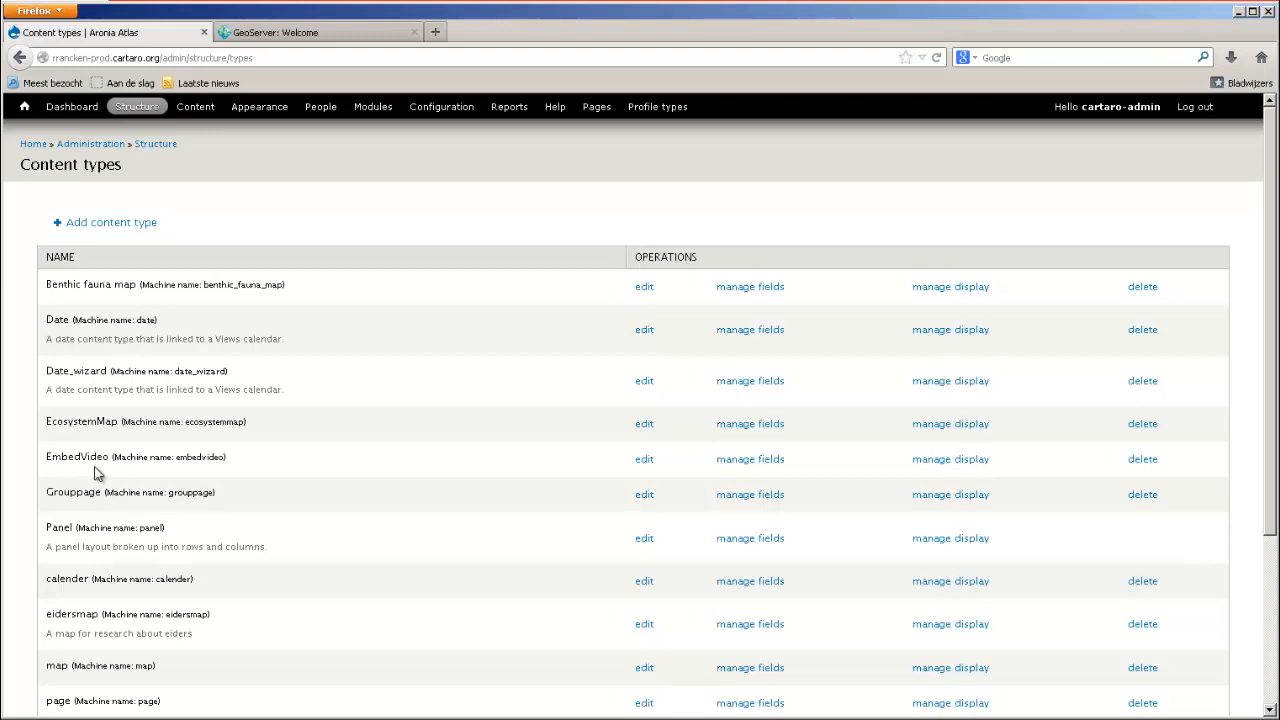
click(648, 287)
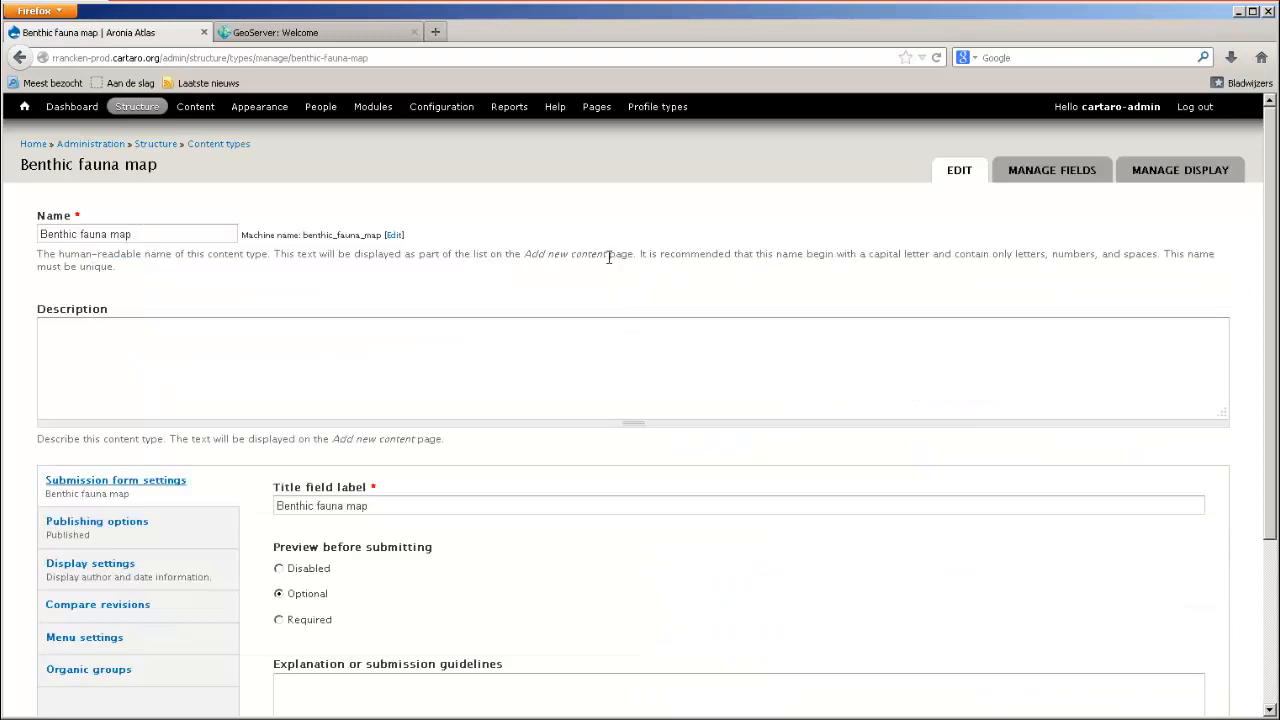
click(1047, 171)
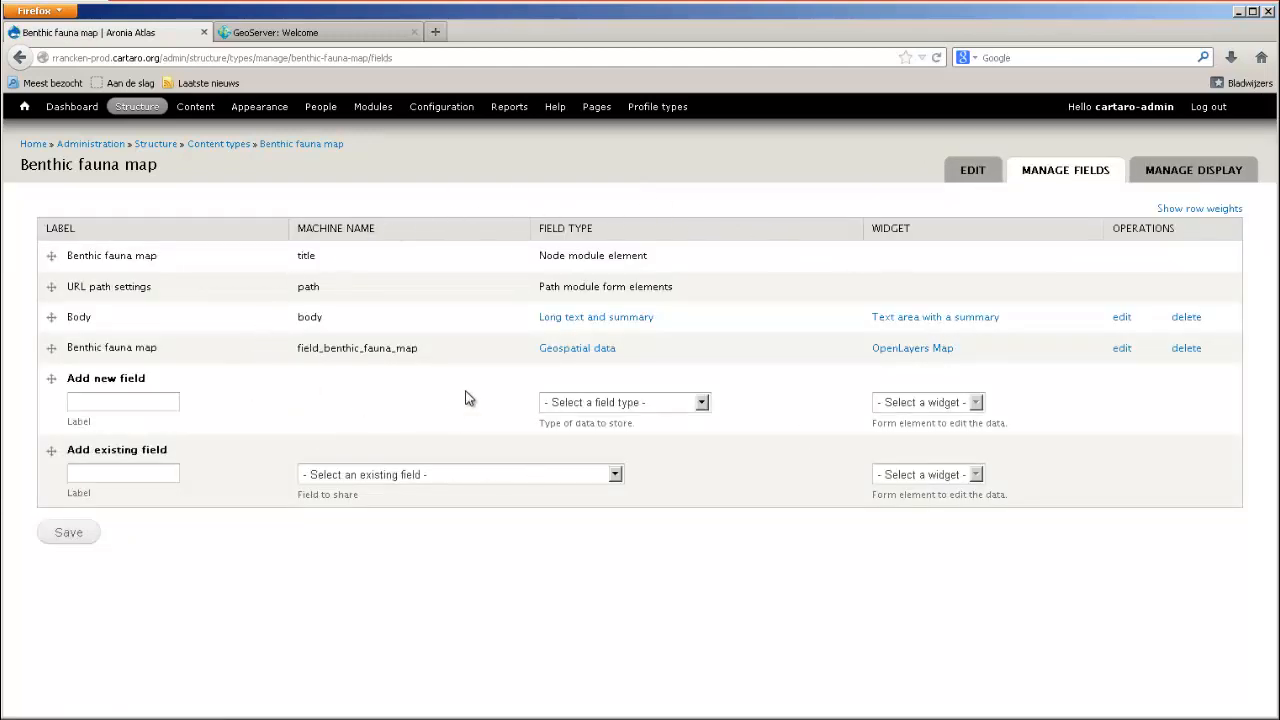
Add a new field labelled "test" of type Text with the Text field widget and save it.
click(691, 405)
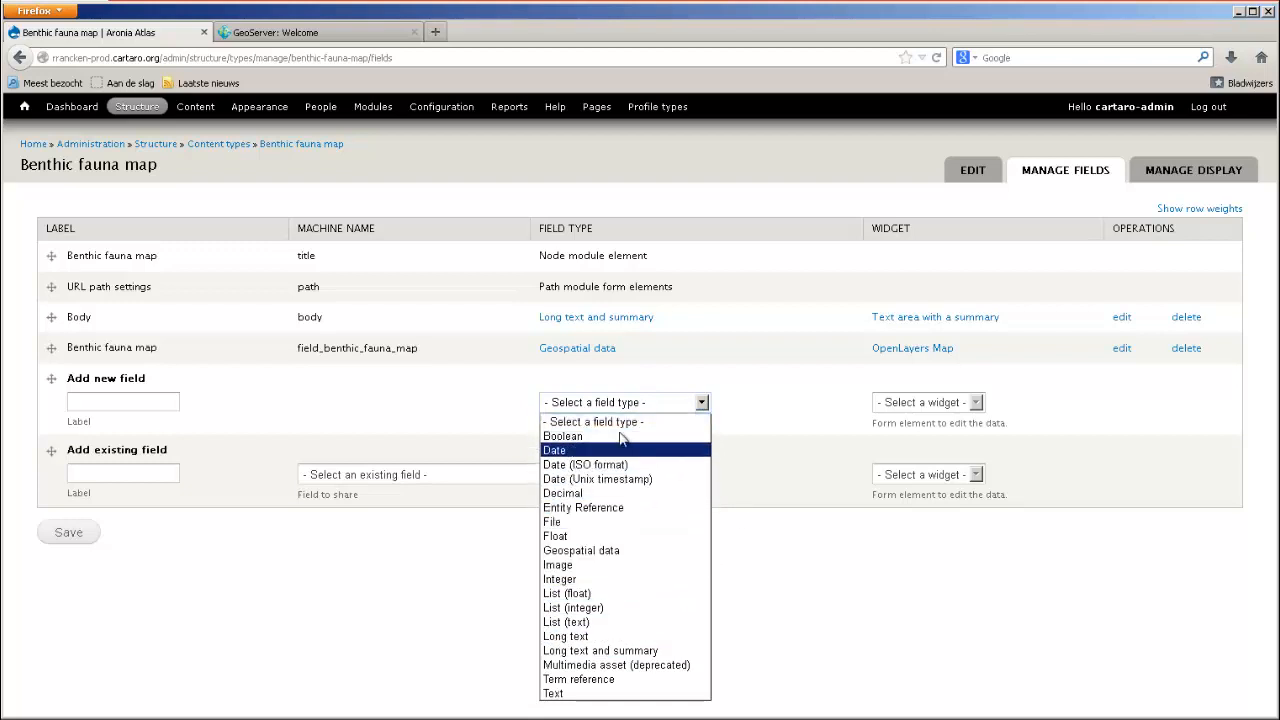
click(556, 693)
click(925, 403)
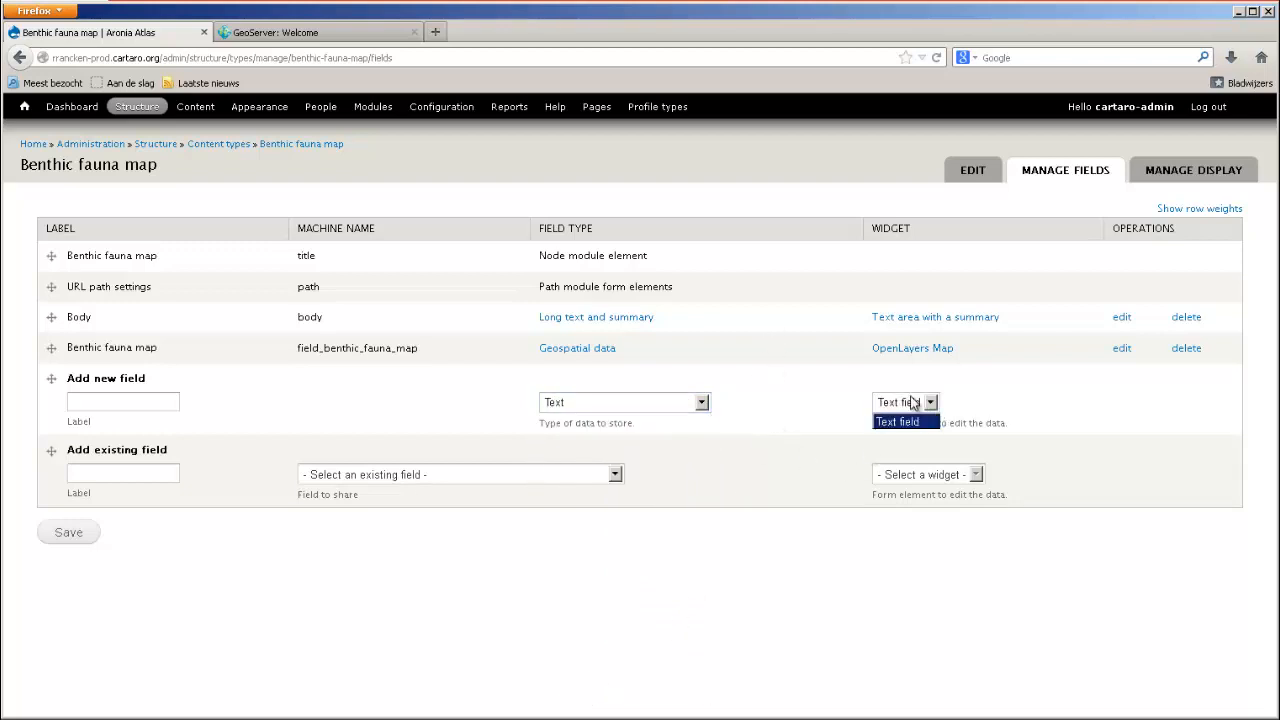
click(917, 418)
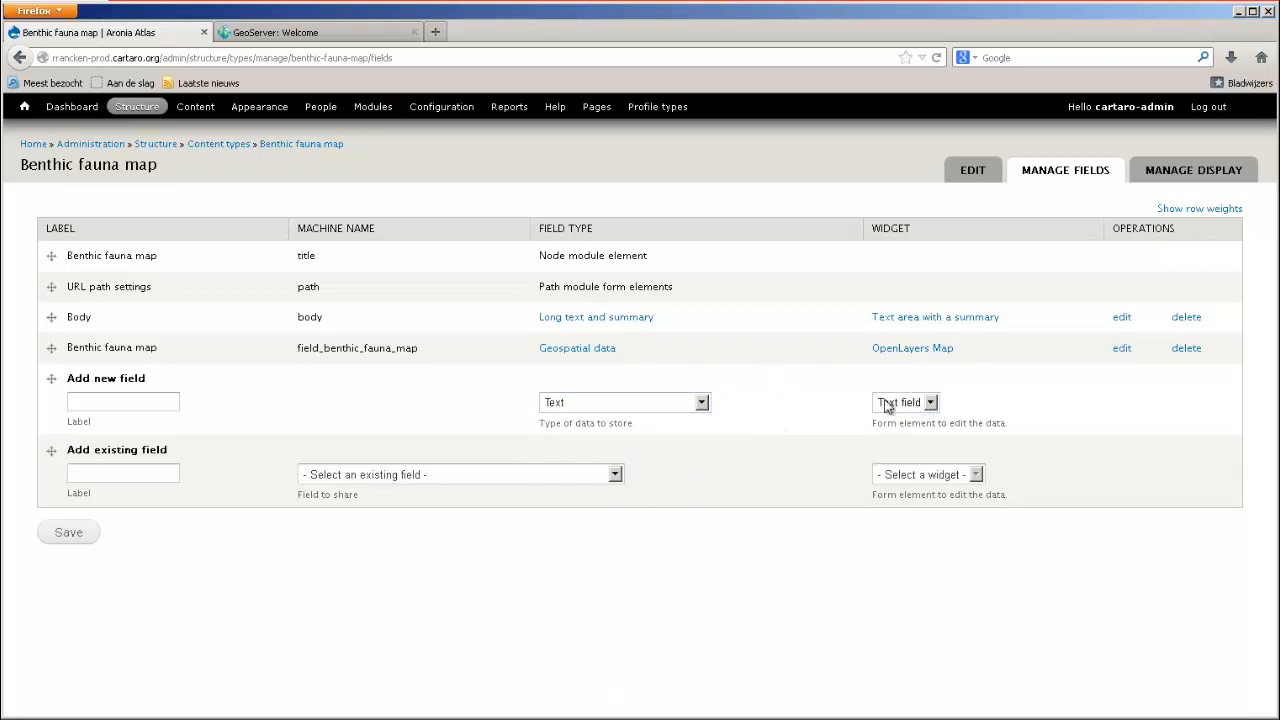
click(147, 402)
text(test)
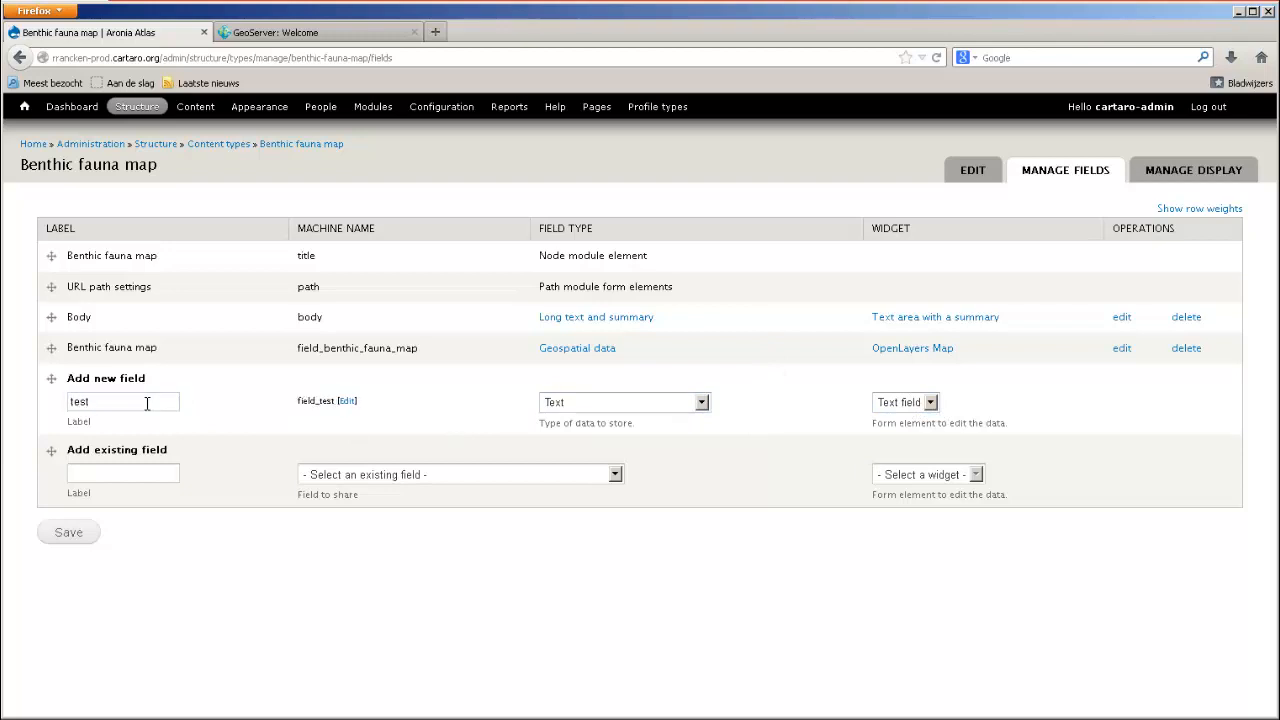
click(86, 534)
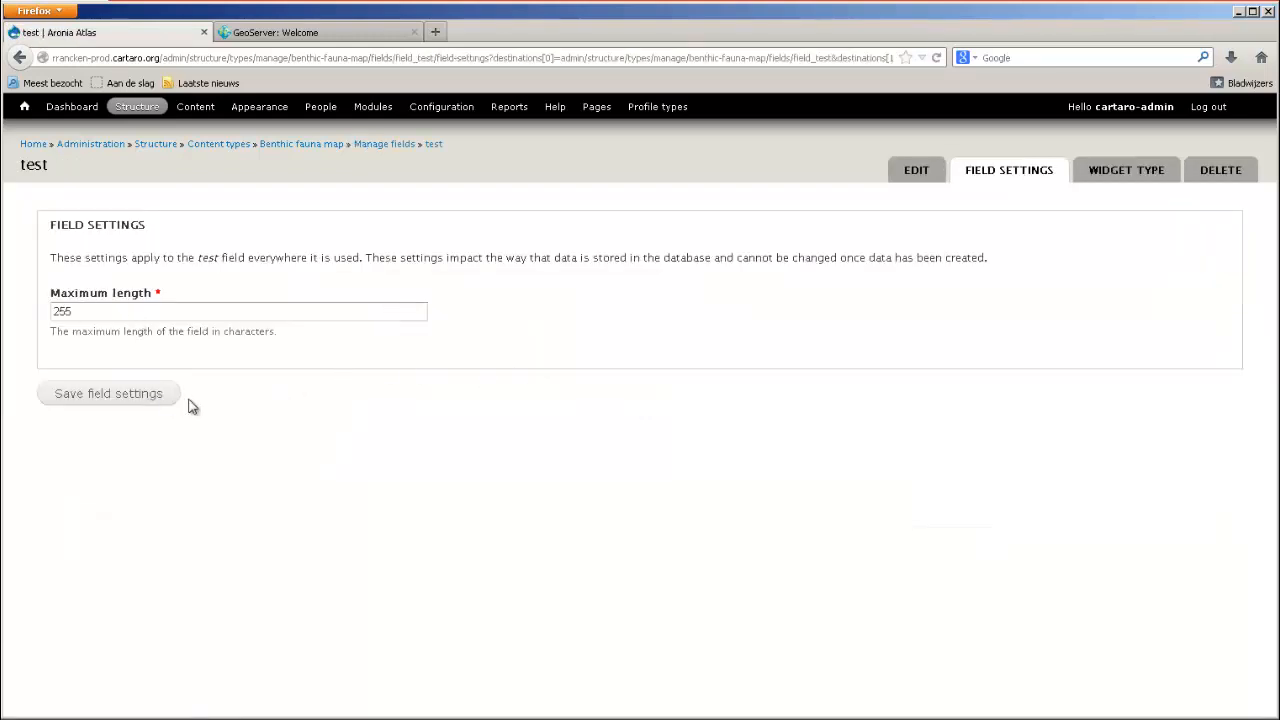
Save the test field's storage settings and its Benthic fauna map settings with their default values.
click(120, 395)
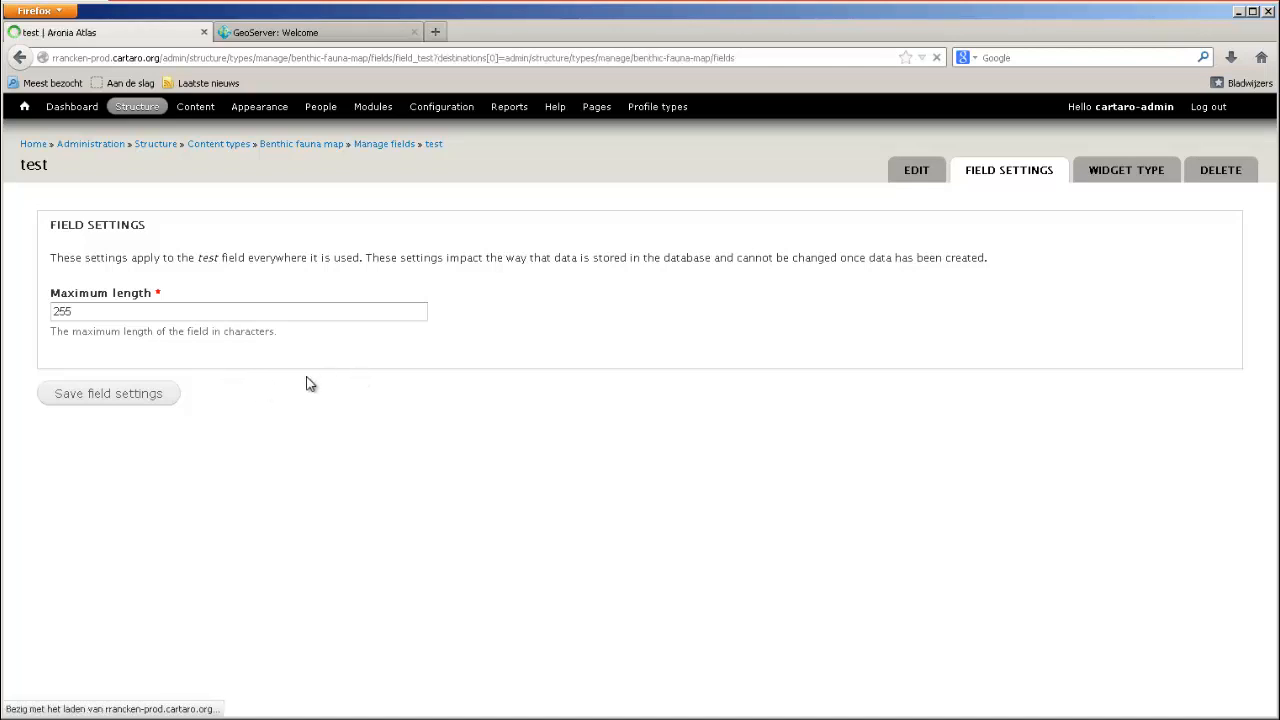
scroll(281, 319, down, 7)
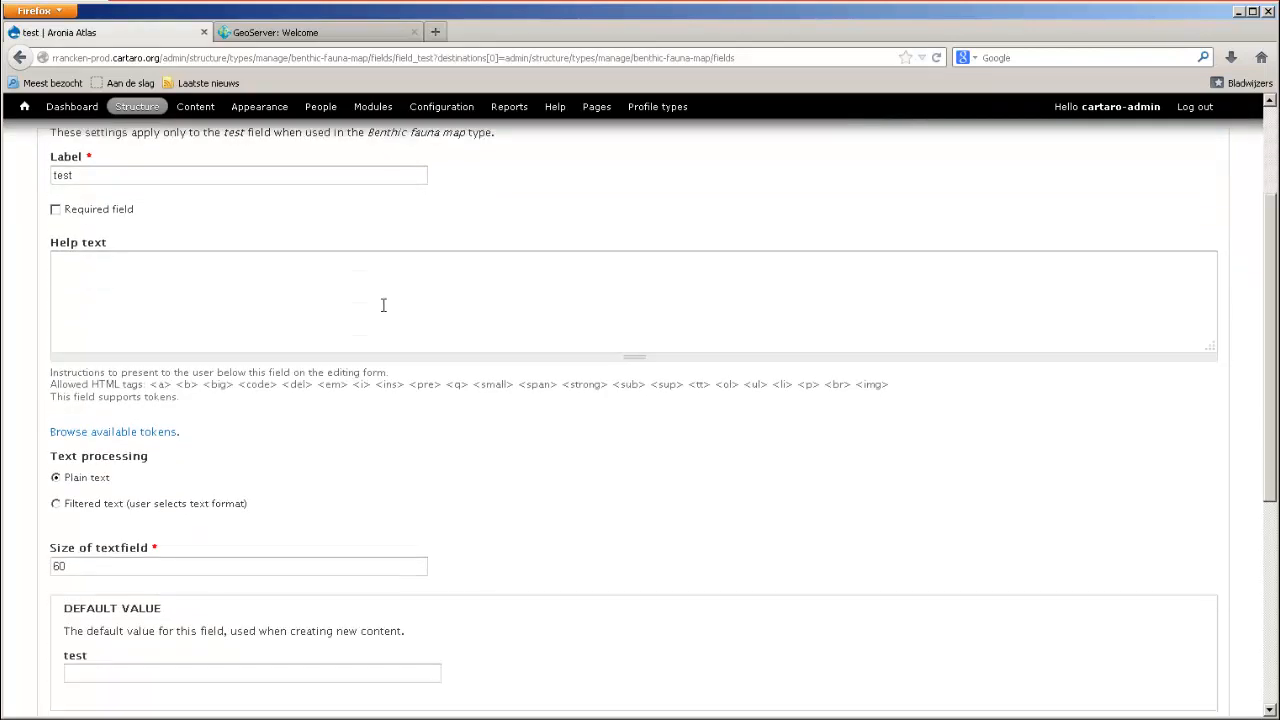
scroll(62, 348, up, 5)
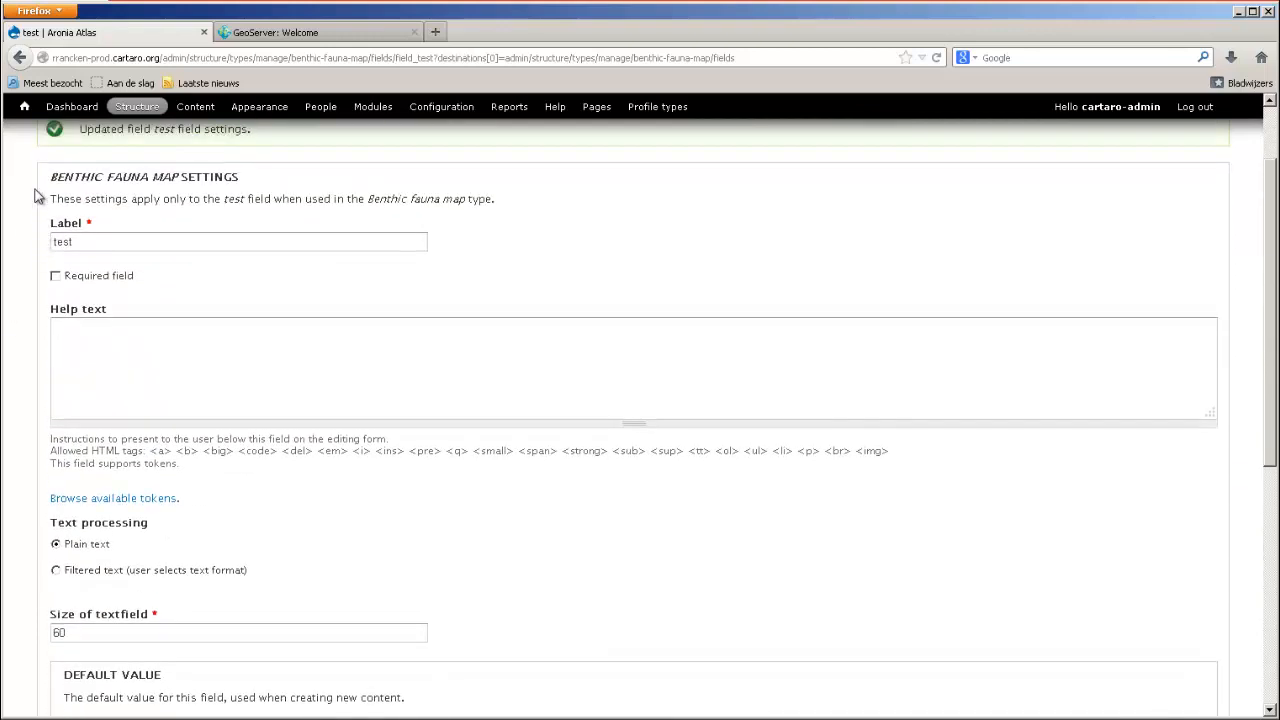
scroll(62, 348, down, 8)
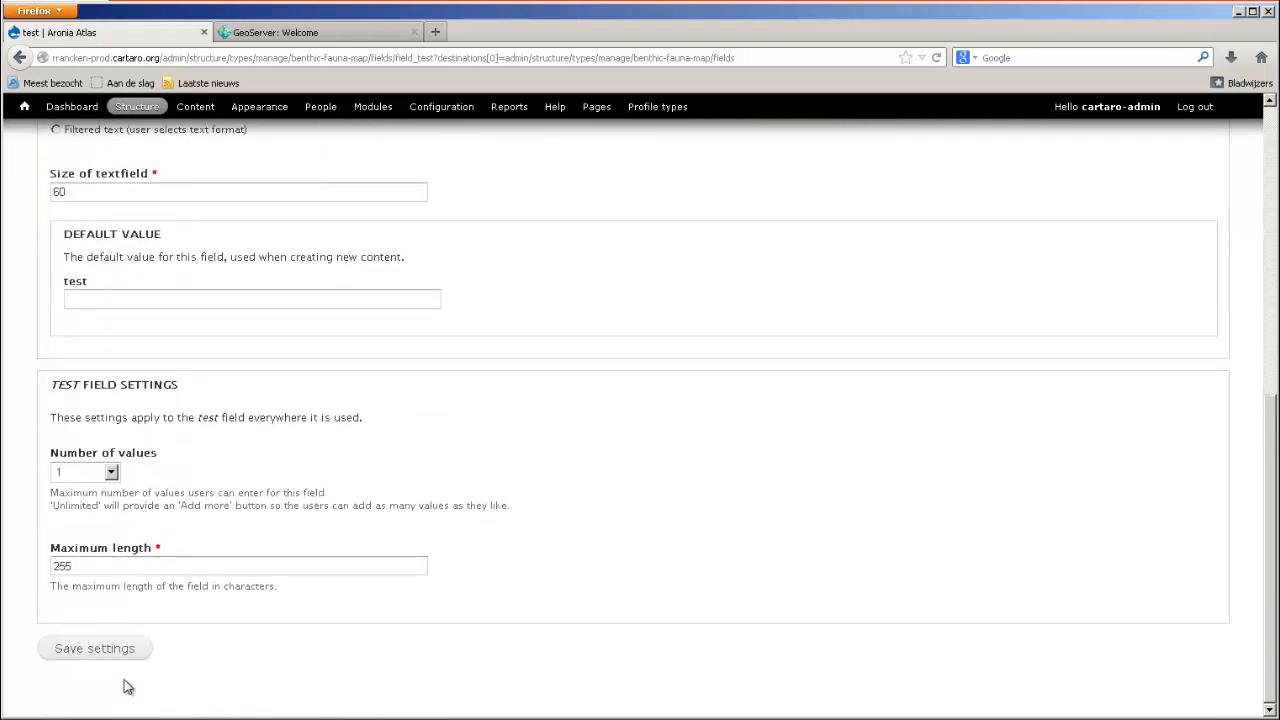
click(112, 650)
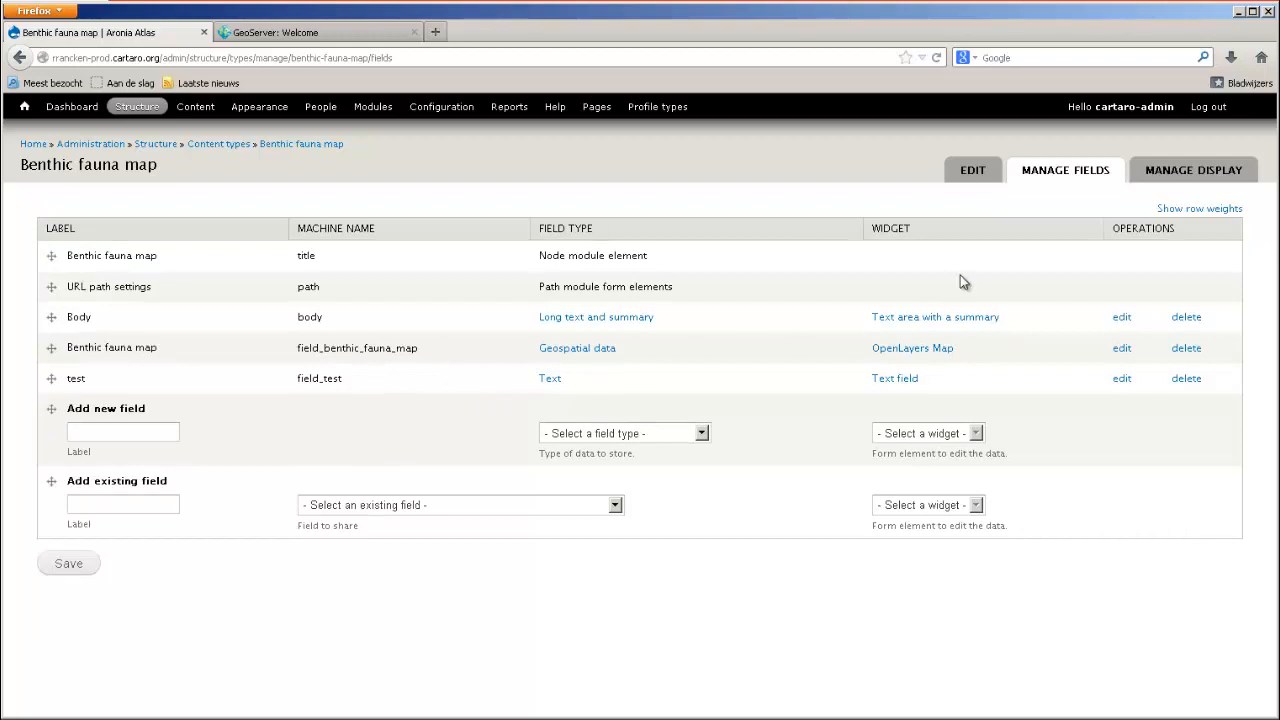
Open the content type's display settings and examine the OpenLayers map choices for the Benthic fauna map field.
click(1190, 172)
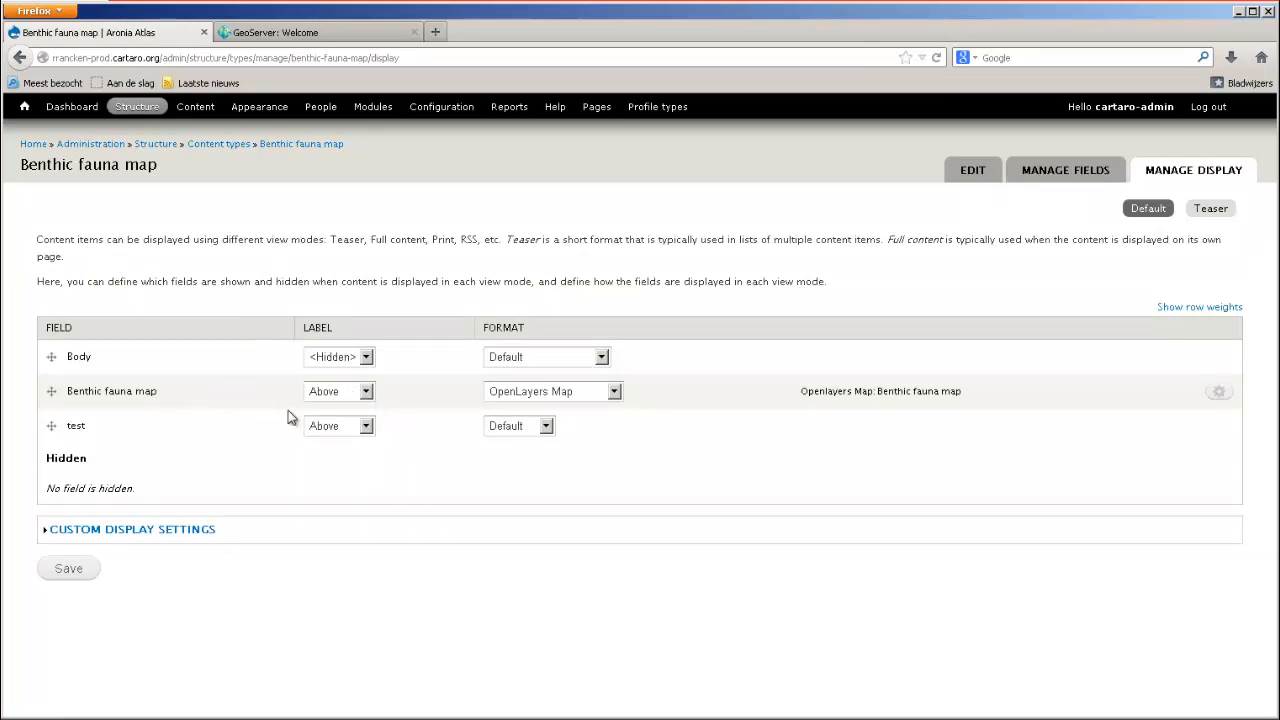
click(1228, 395)
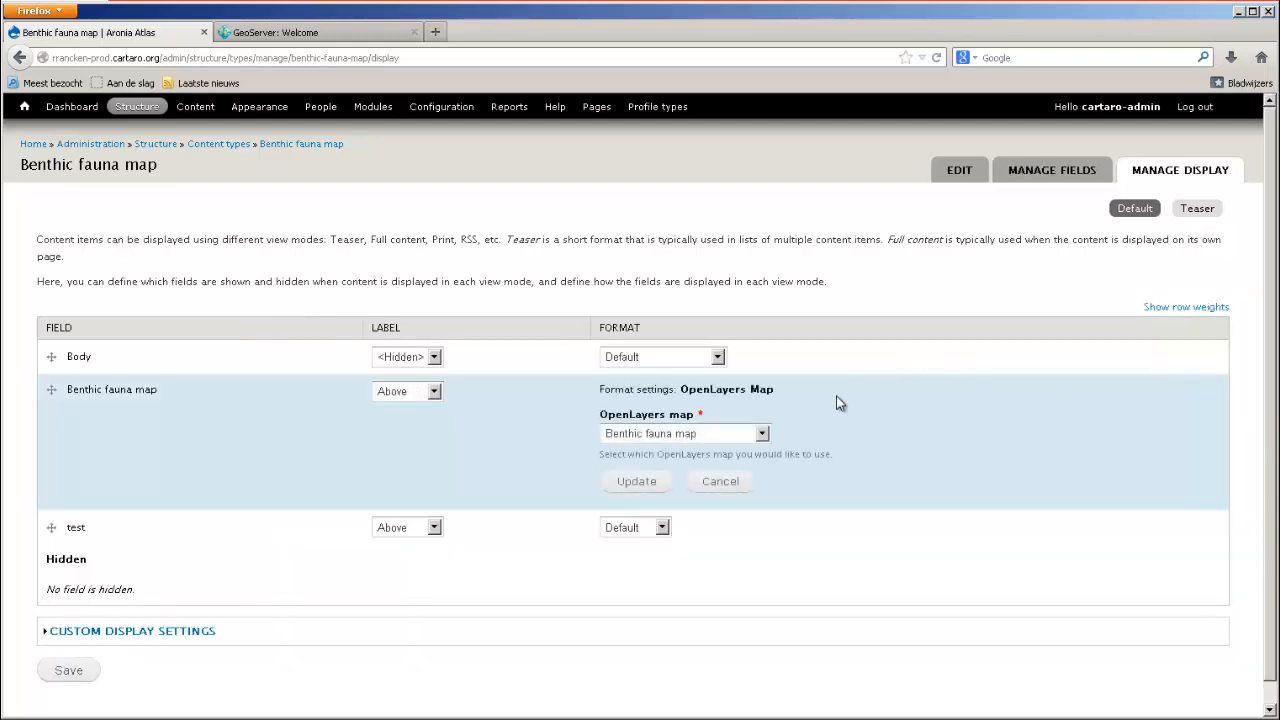
click(755, 437)
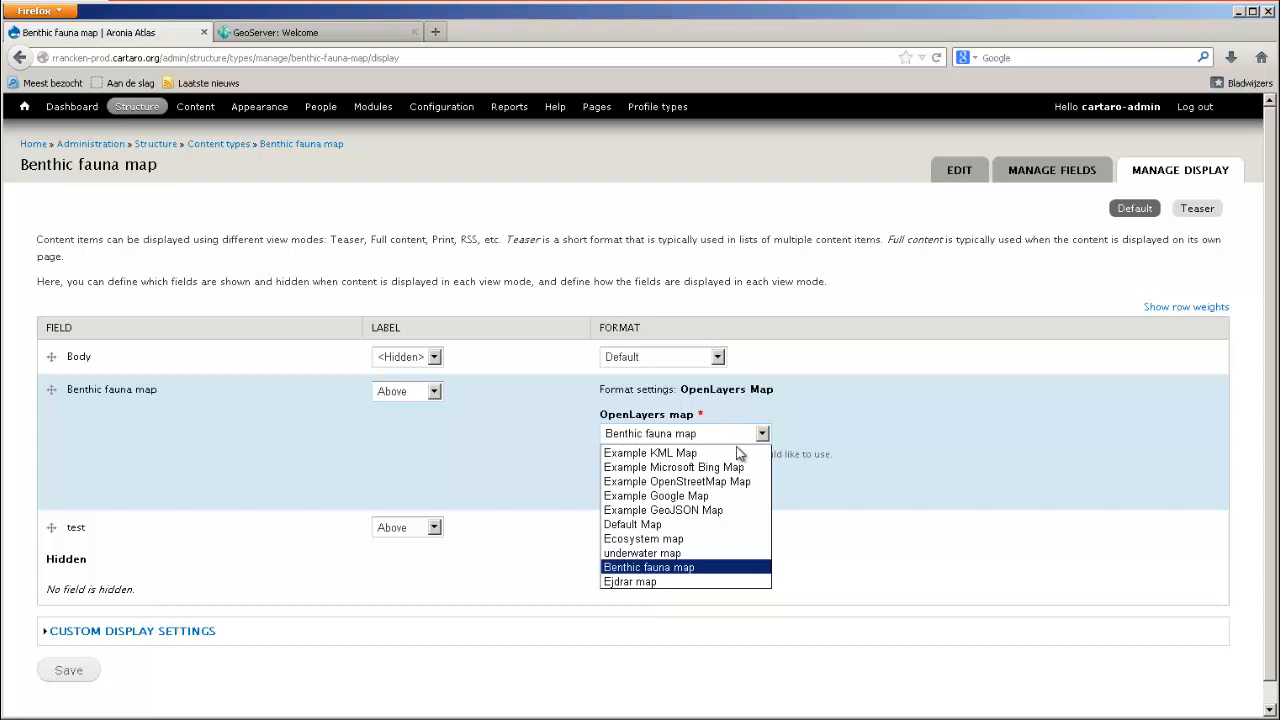
click(904, 421)
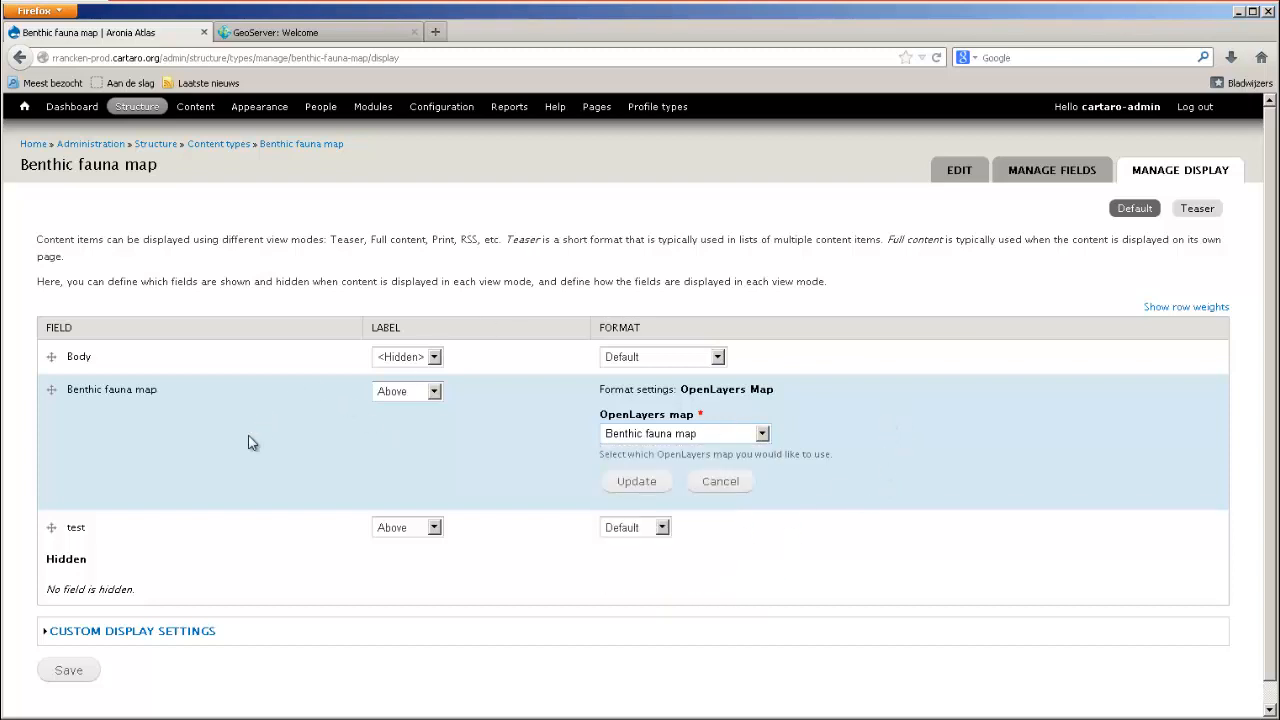
Move the test field above the Benthic fauna map field in the display order and save the display settings.
drag(57, 515, 45, 402)
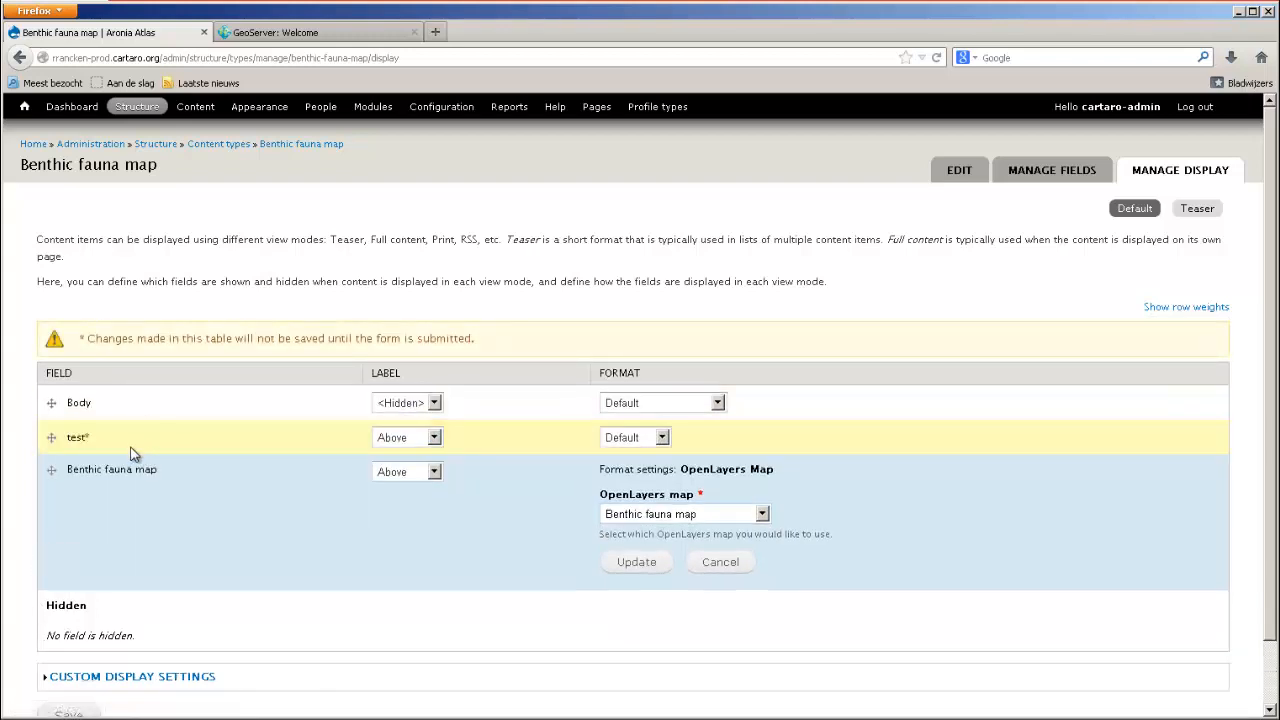
scroll(135, 452, down, 1)
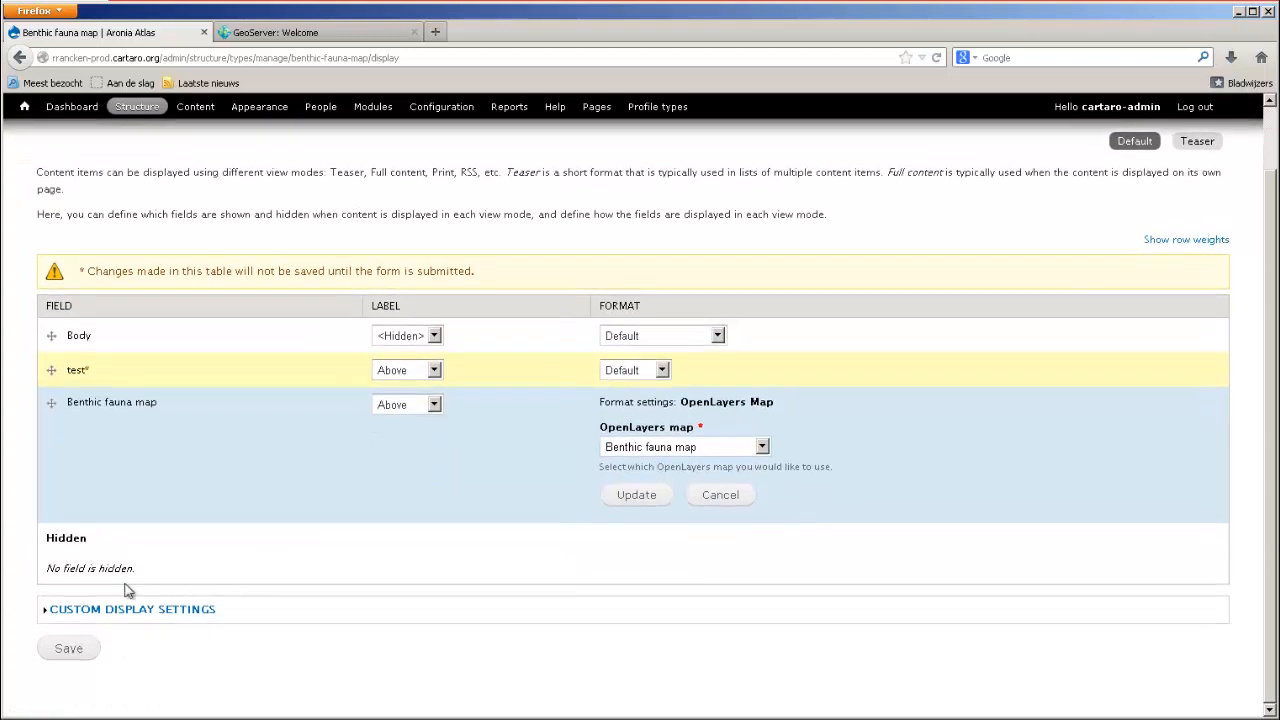
click(72, 651)
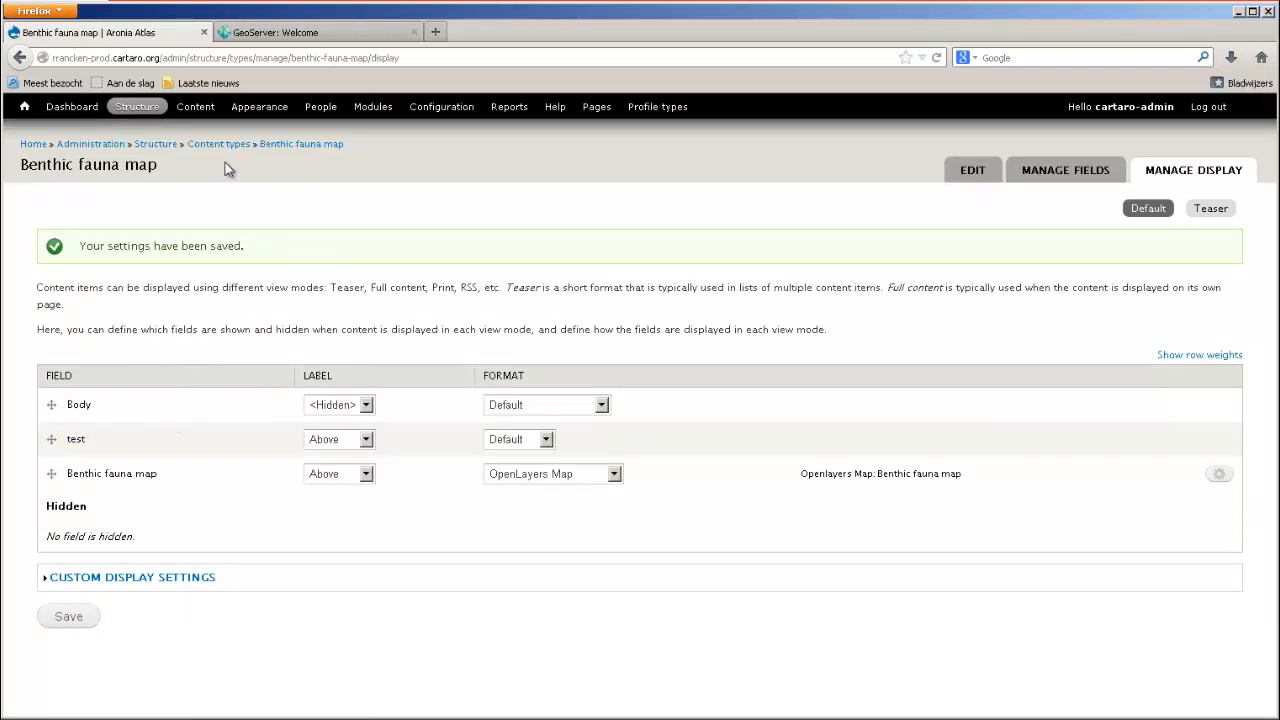
Start creating a new content item of the Benthic fauna map type.
click(197, 113)
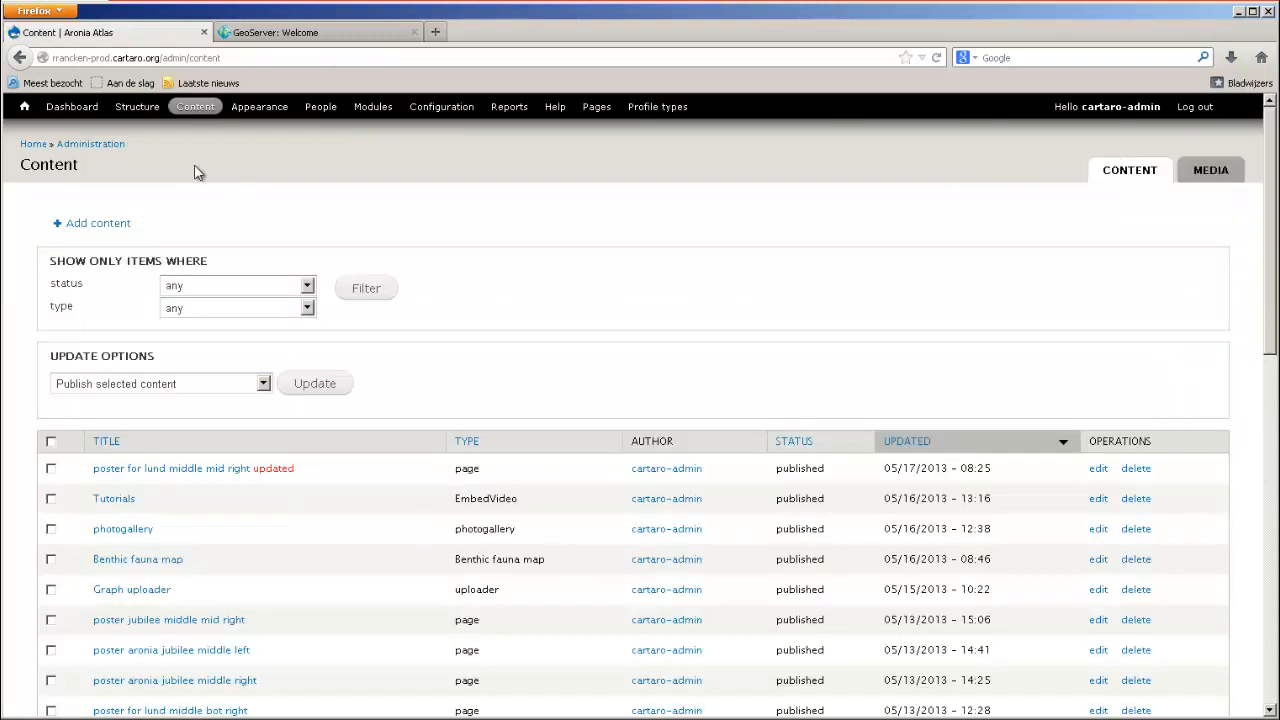
click(85, 225)
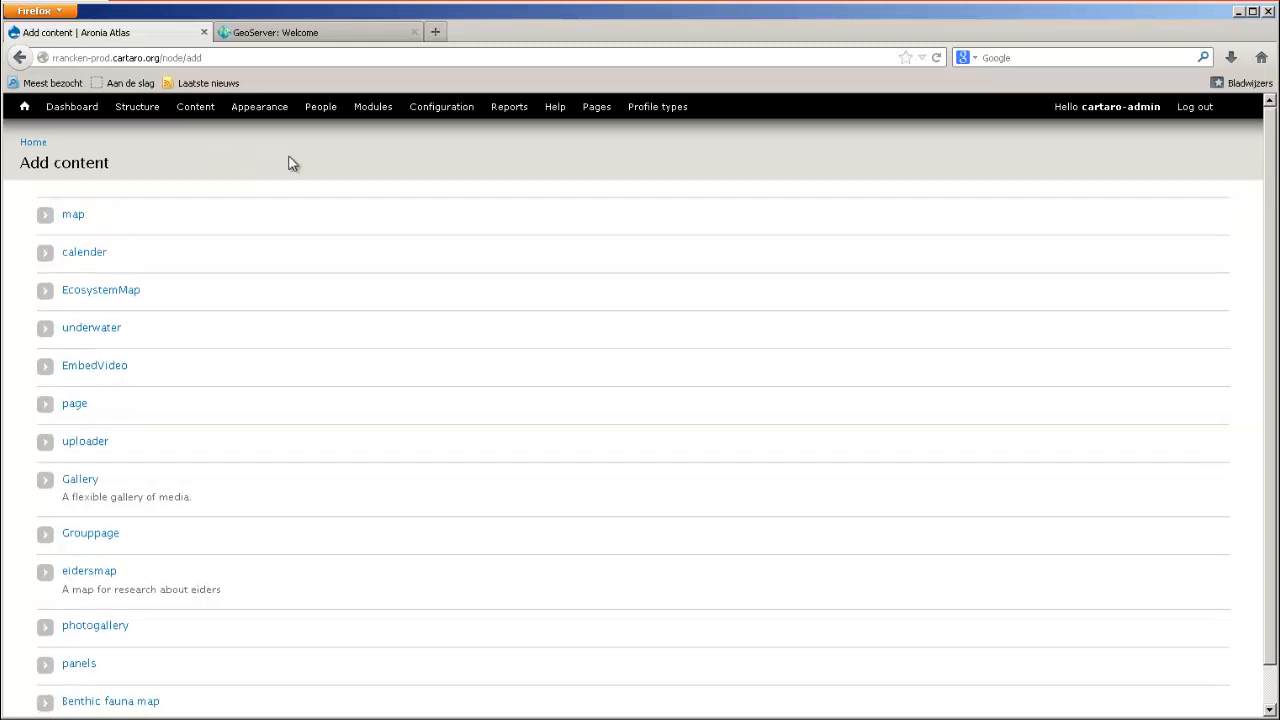
scroll(323, 179, down, 1)
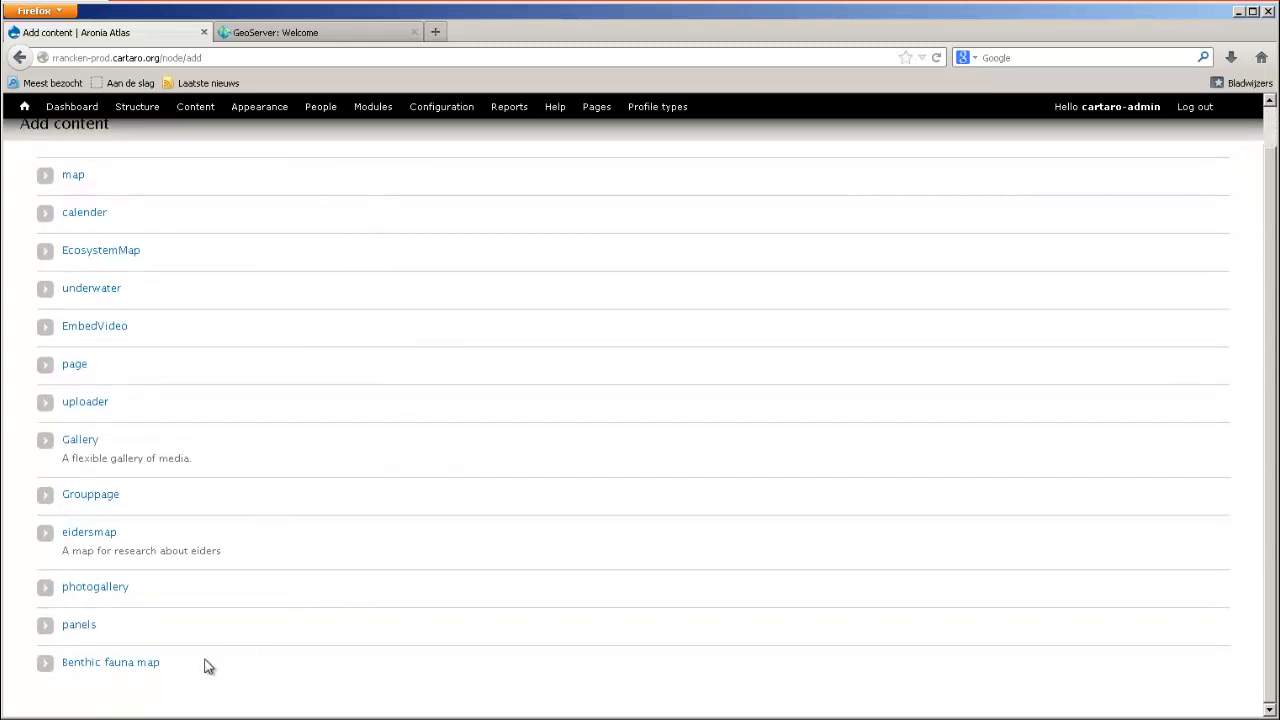
click(115, 670)
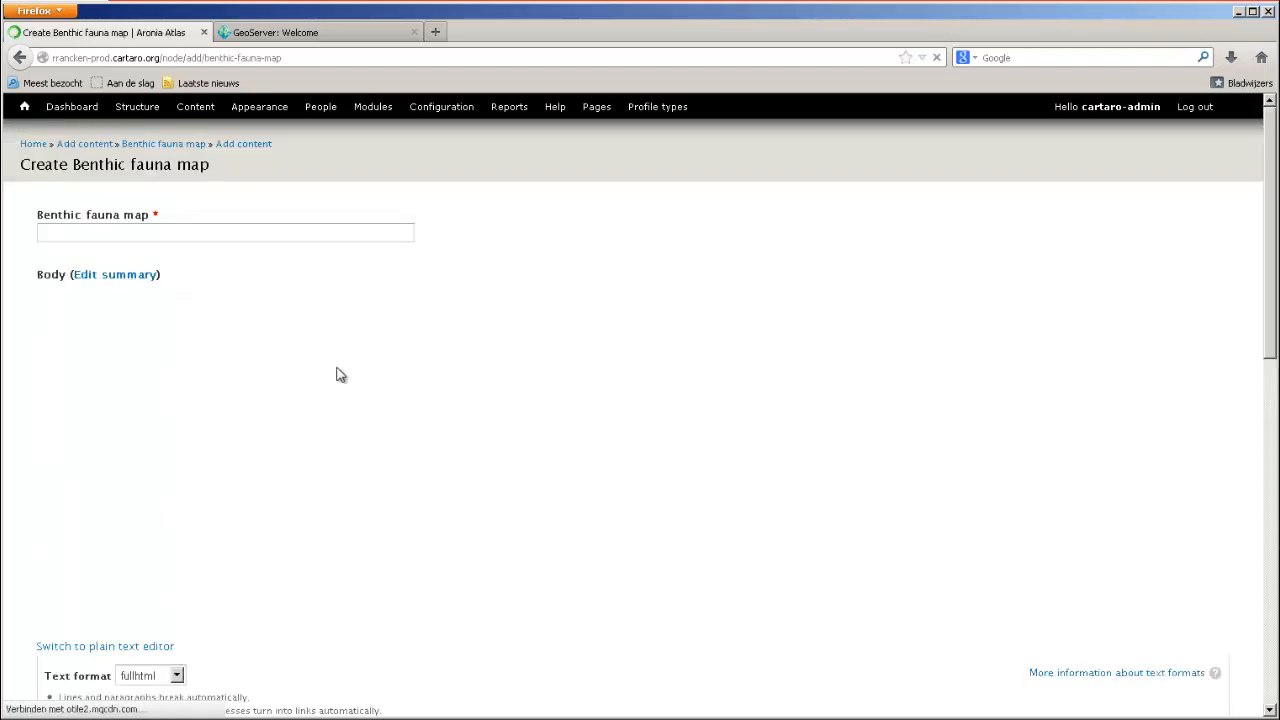
Title the new content item "test map" and enter "test map benthic fauna" as its body text.
click(127, 237)
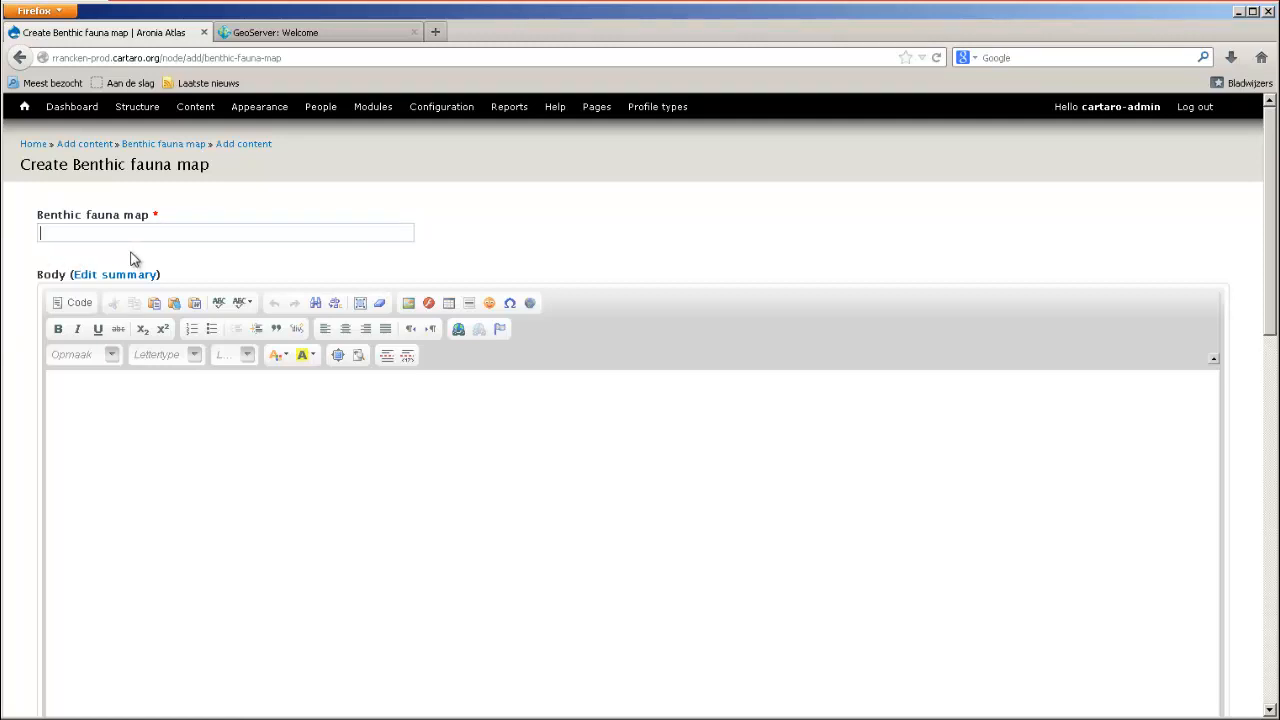
text(test map)
scroll(178, 328, down, 3)
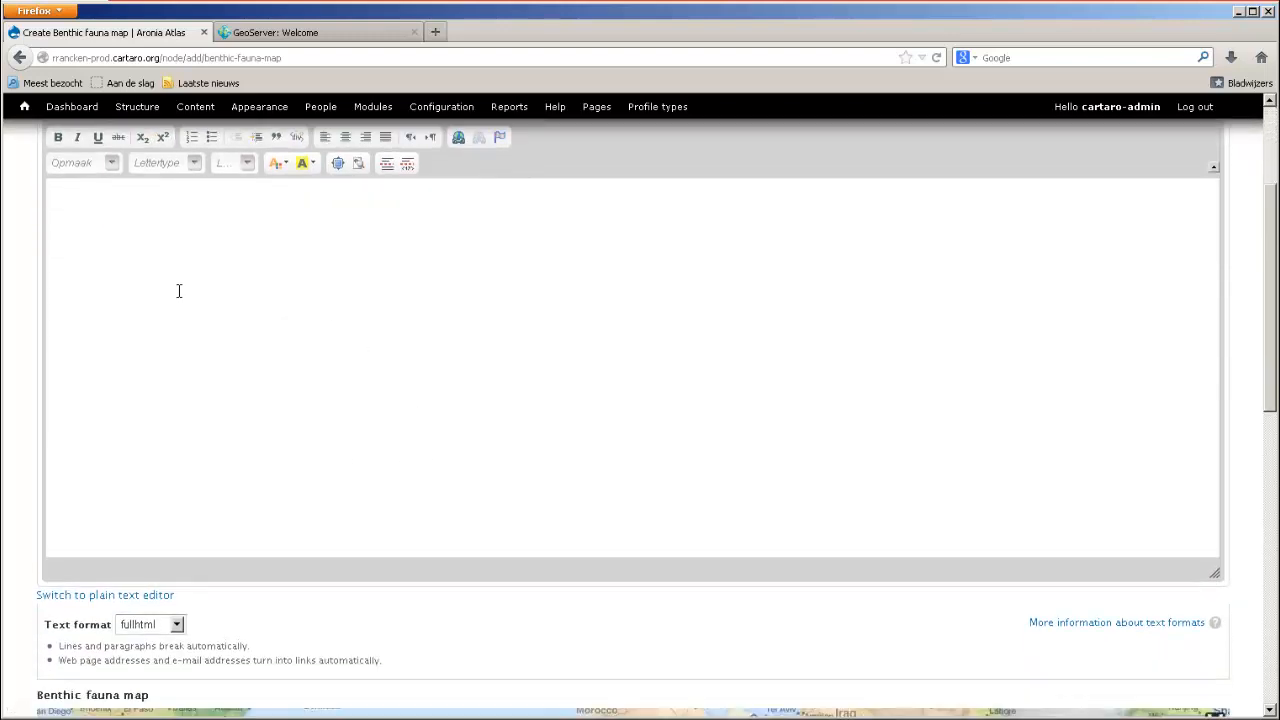
scroll(164, 372, down, 2)
scroll(246, 451, up, 5)
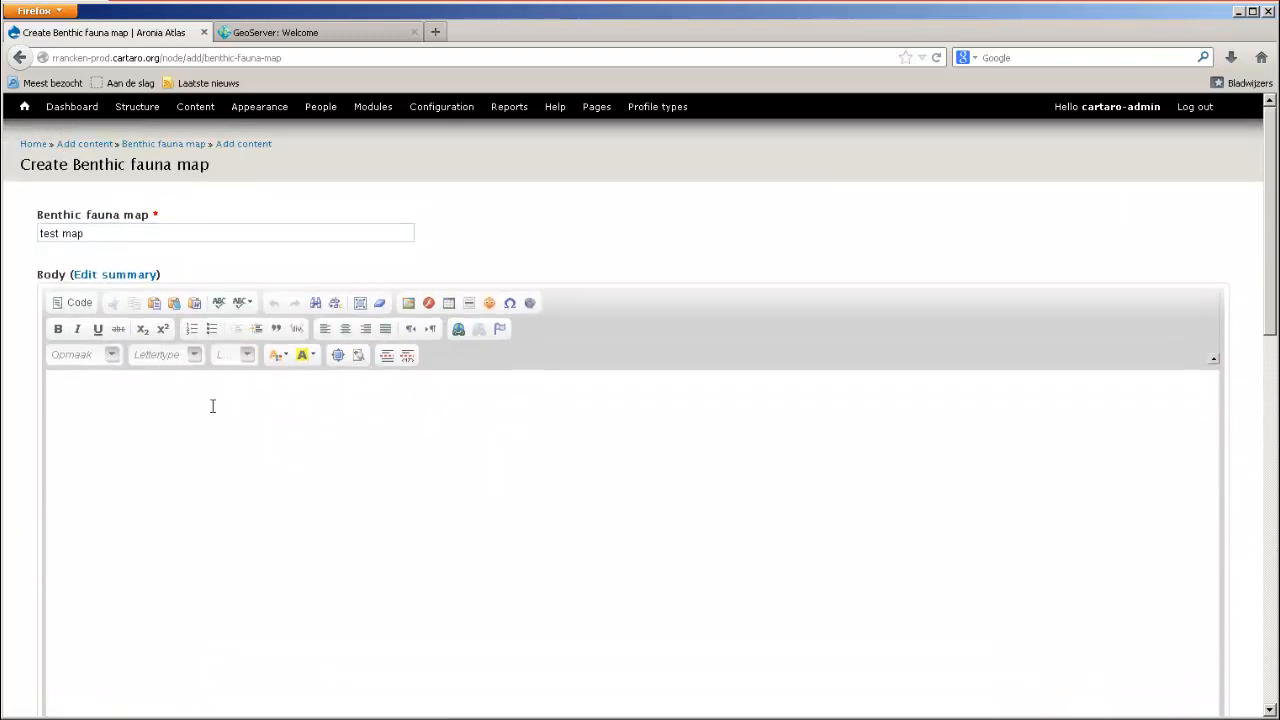
click(199, 456)
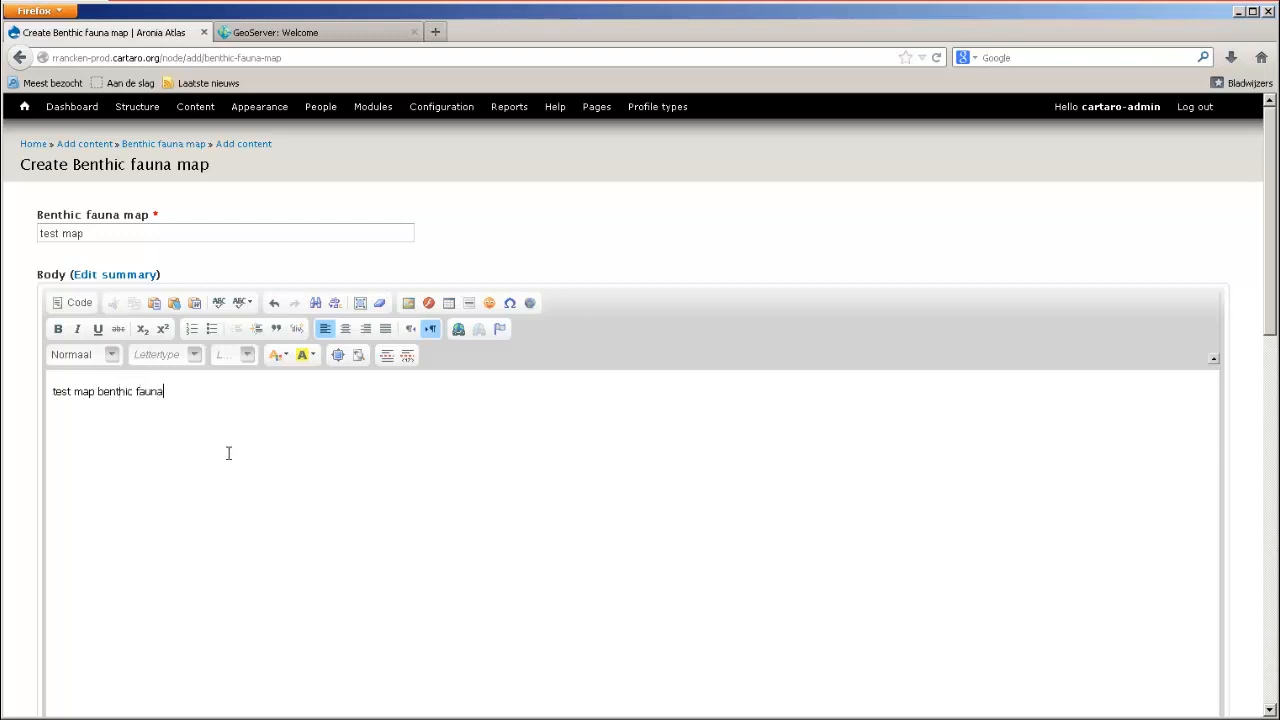
Place a point on the Benthic fauna map in the sea just southwest of Turku, Finland.
scroll(170, 383, down, 5)
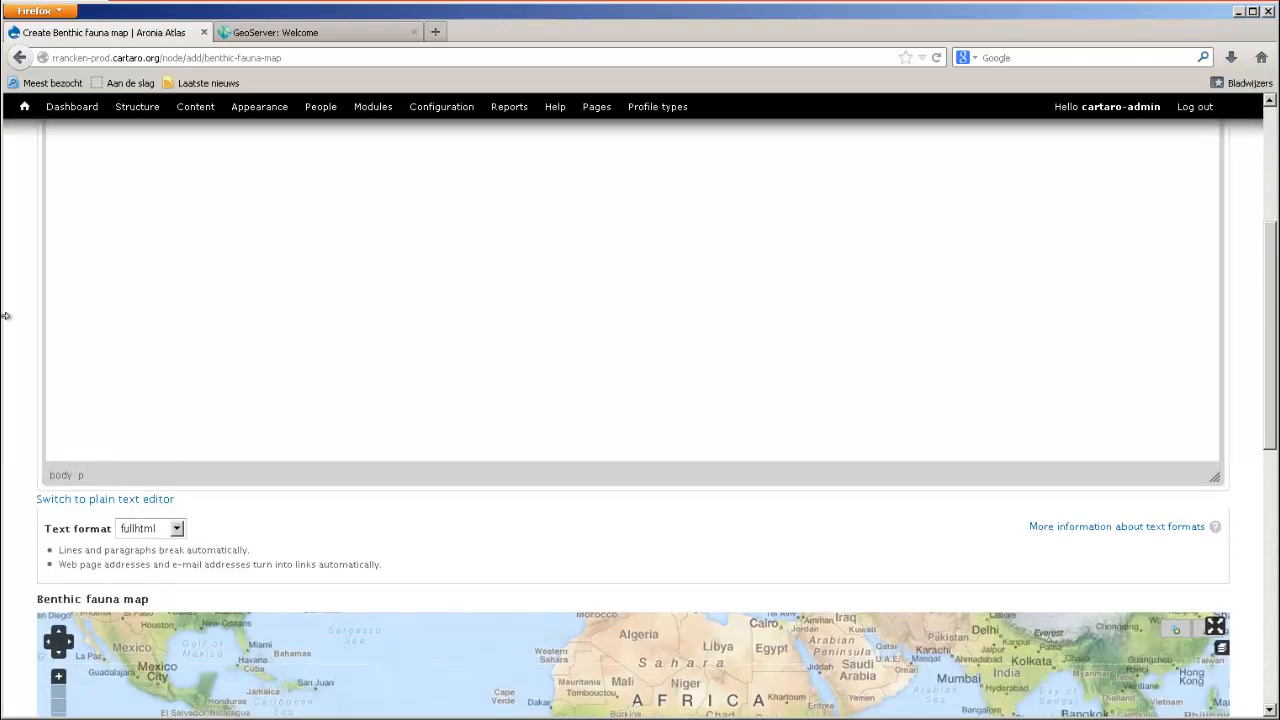
scroll(23, 400, down, 5)
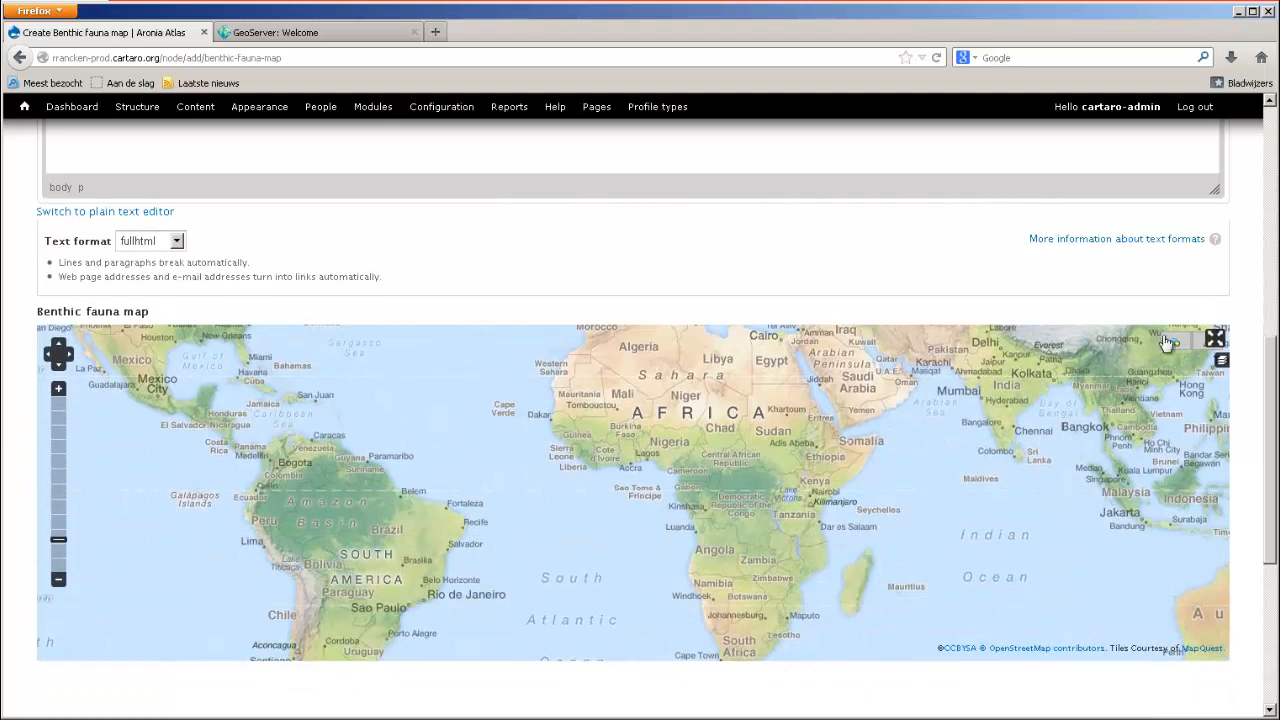
drag(868, 380, 871, 555)
drag(779, 419, 840, 580)
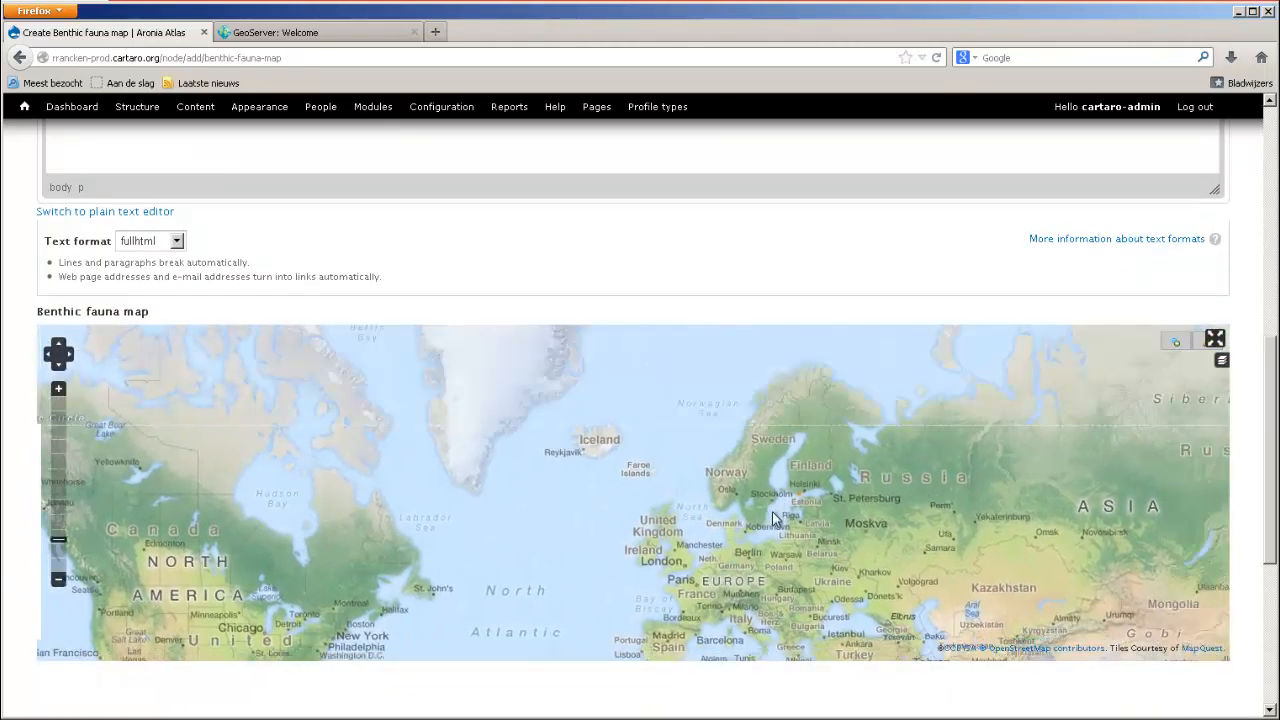
scroll(771, 505, up, 2)
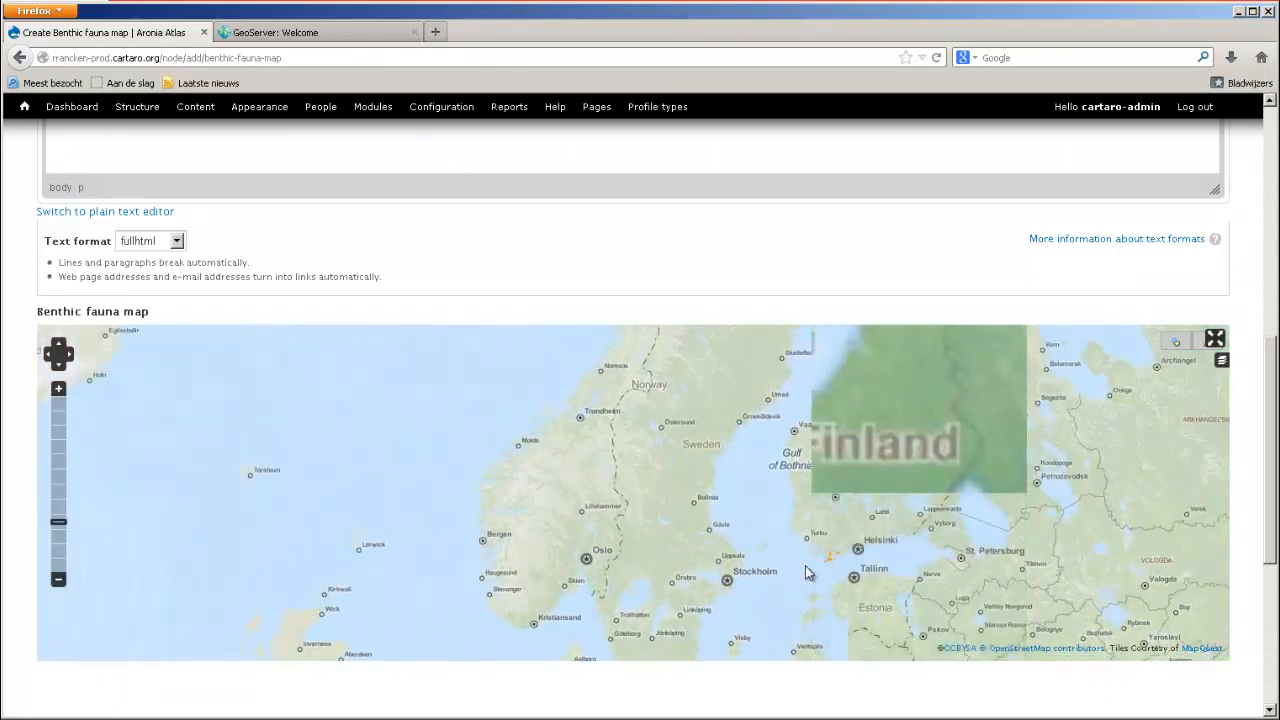
scroll(886, 464, up, 1)
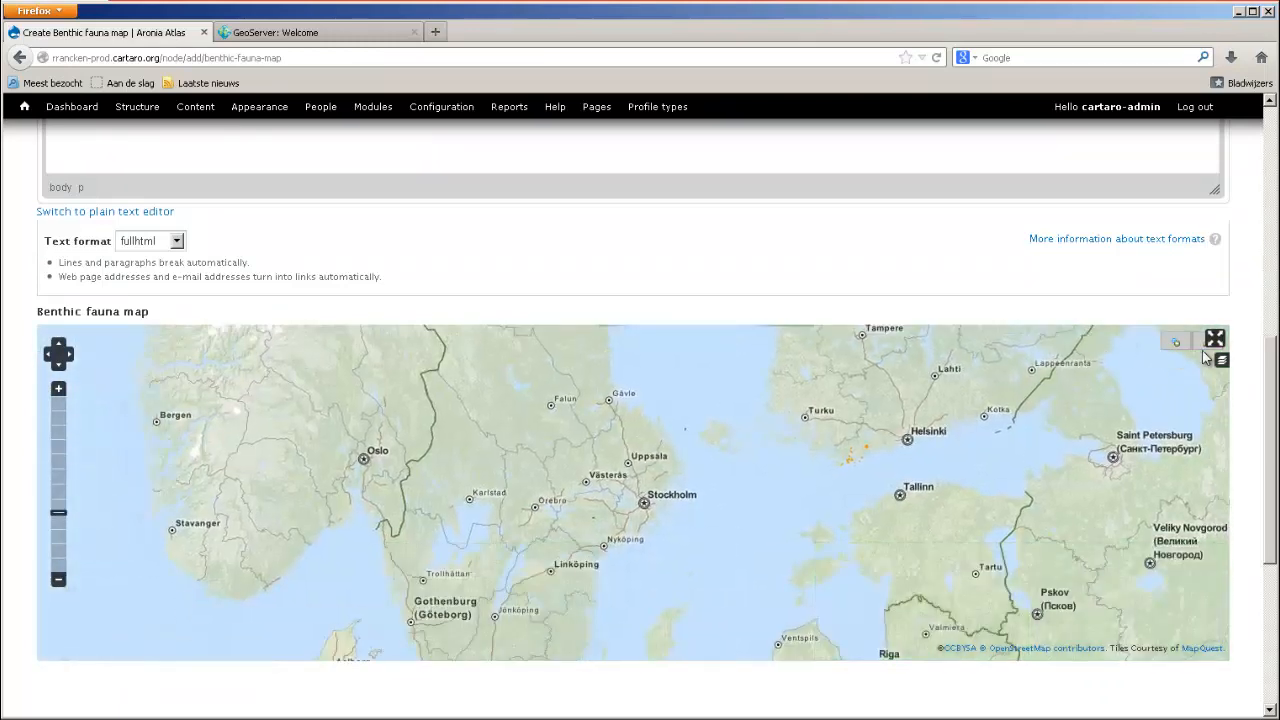
click(1176, 342)
click(791, 445)
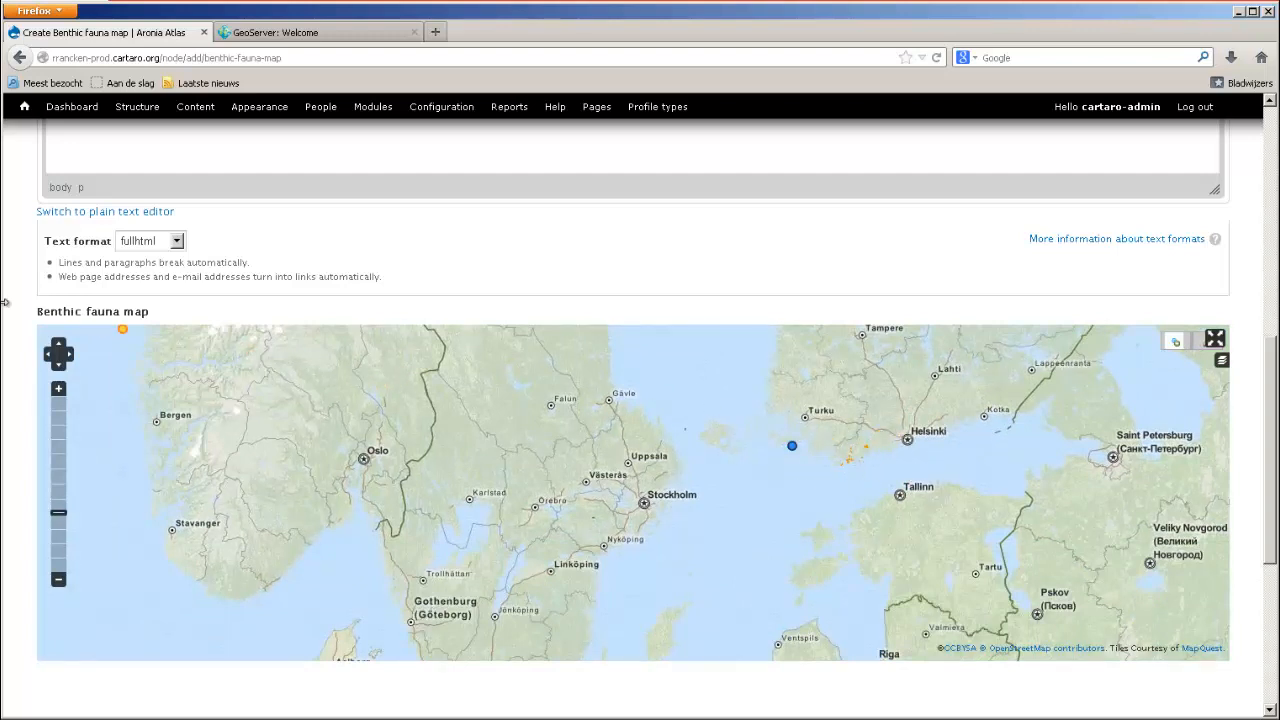
scroll(5, 313, down, 3)
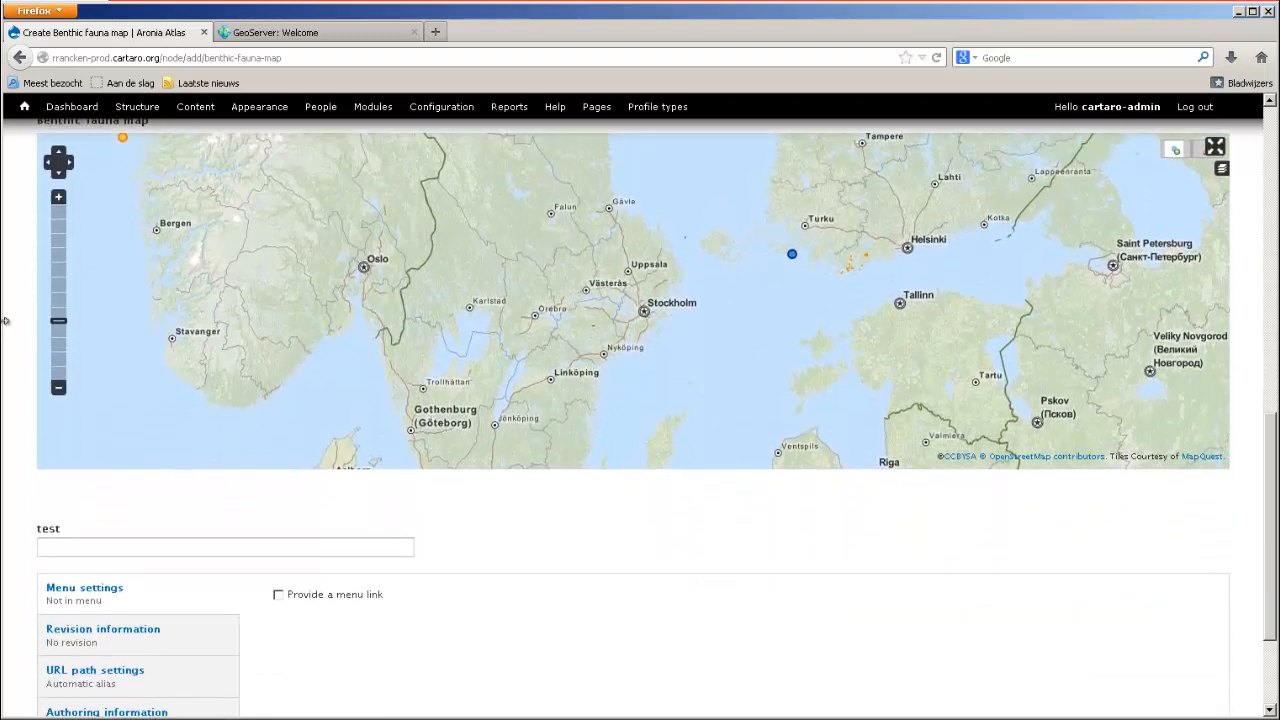
Enter "our test field" in the test field of the new Benthic fauna map item.
scroll(5, 320, down, 2)
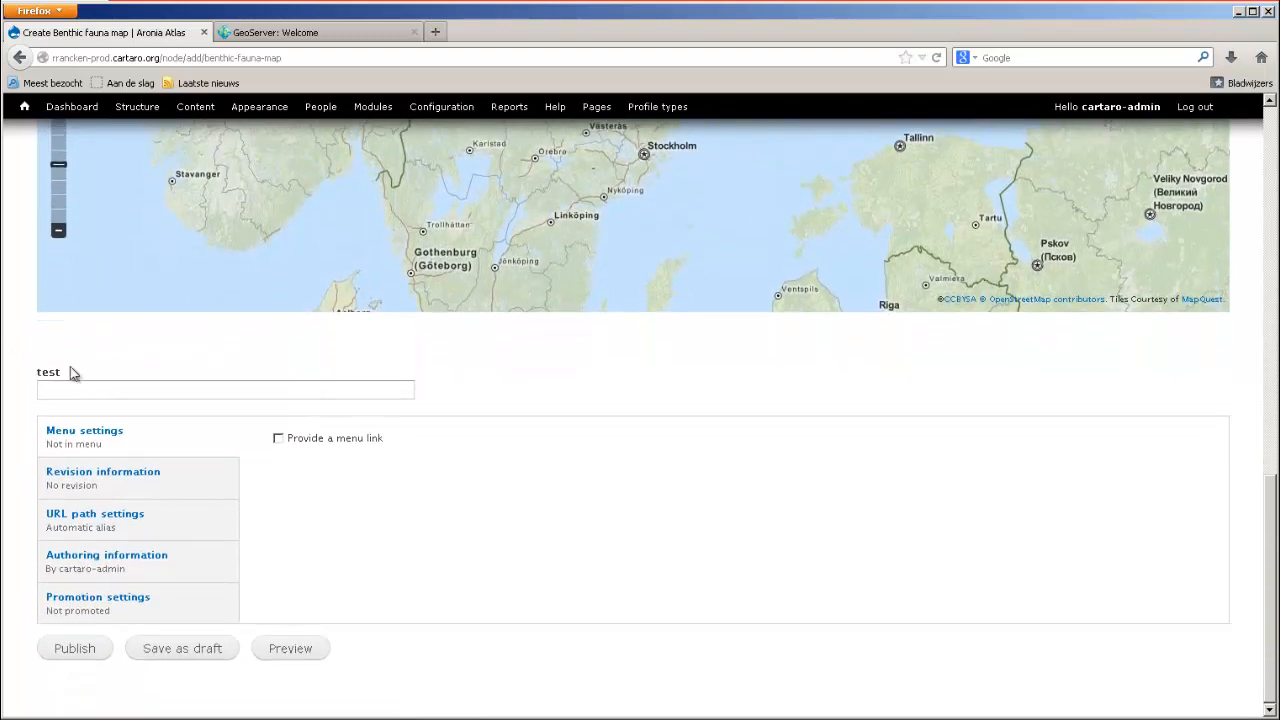
click(104, 392)
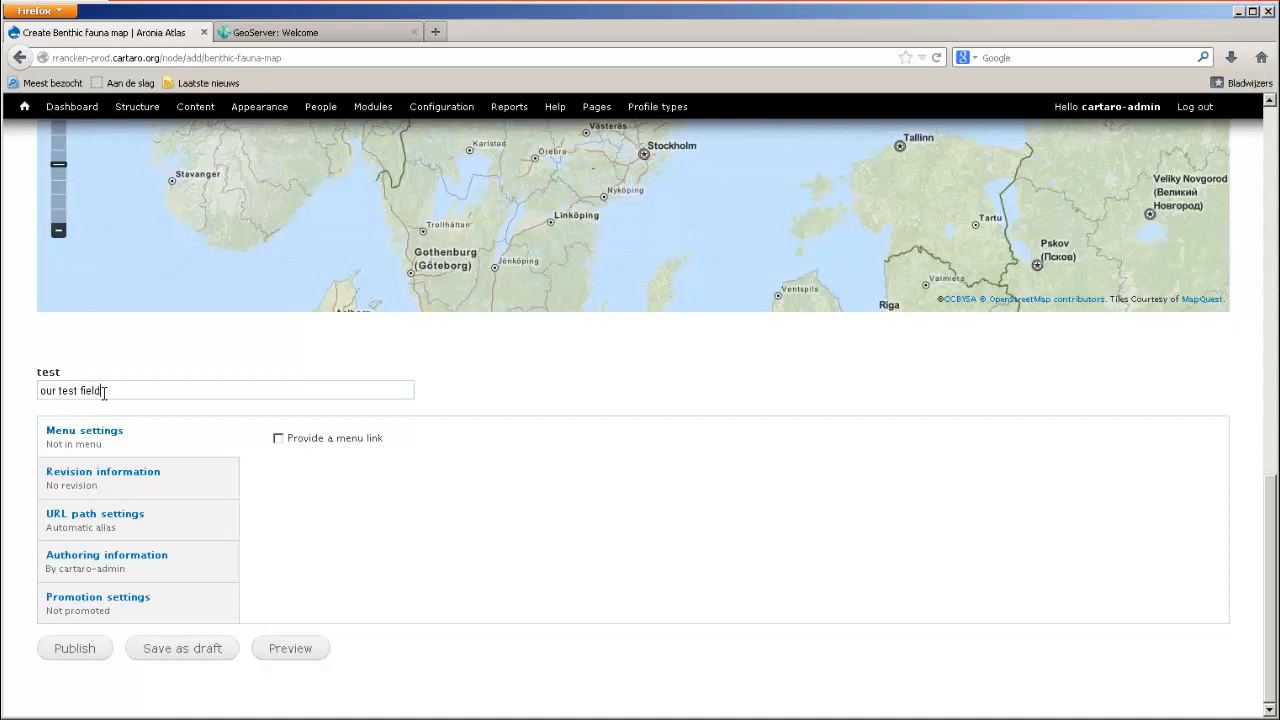
click(153, 280)
Provide a menu link titled "test map" under <Main menu> and publish the content item.
click(278, 440)
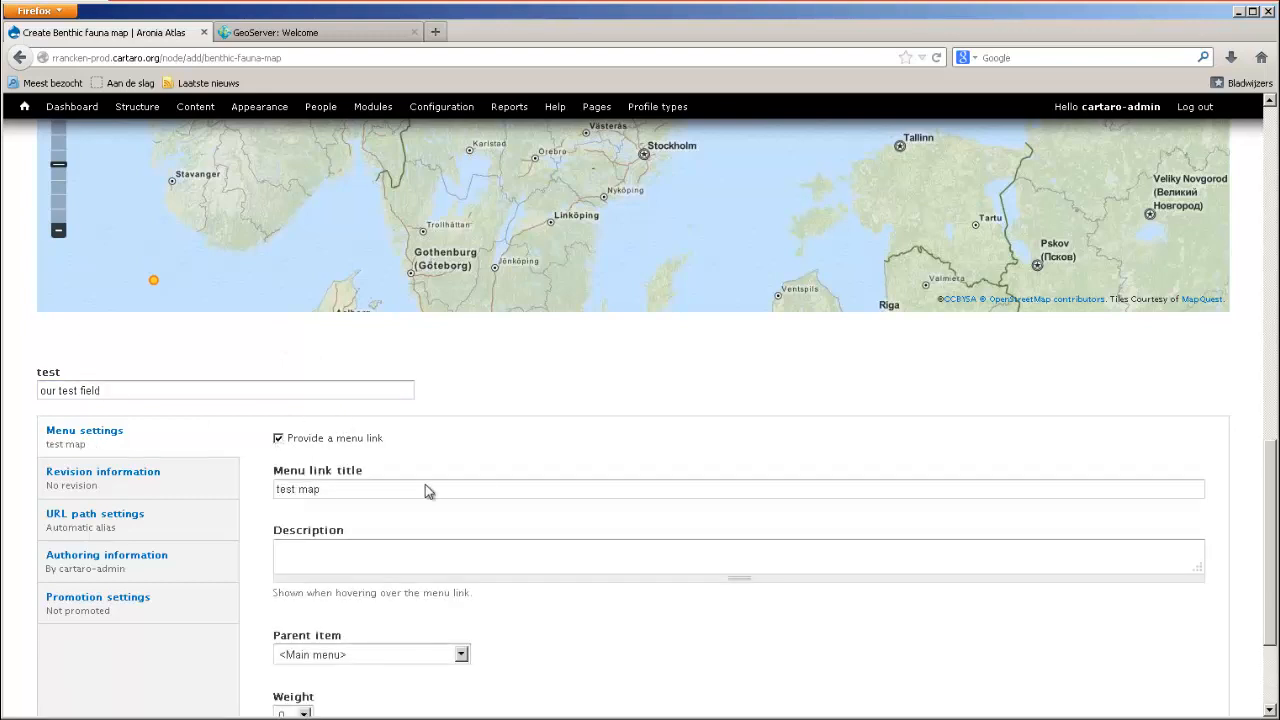
scroll(496, 476, down, 3)
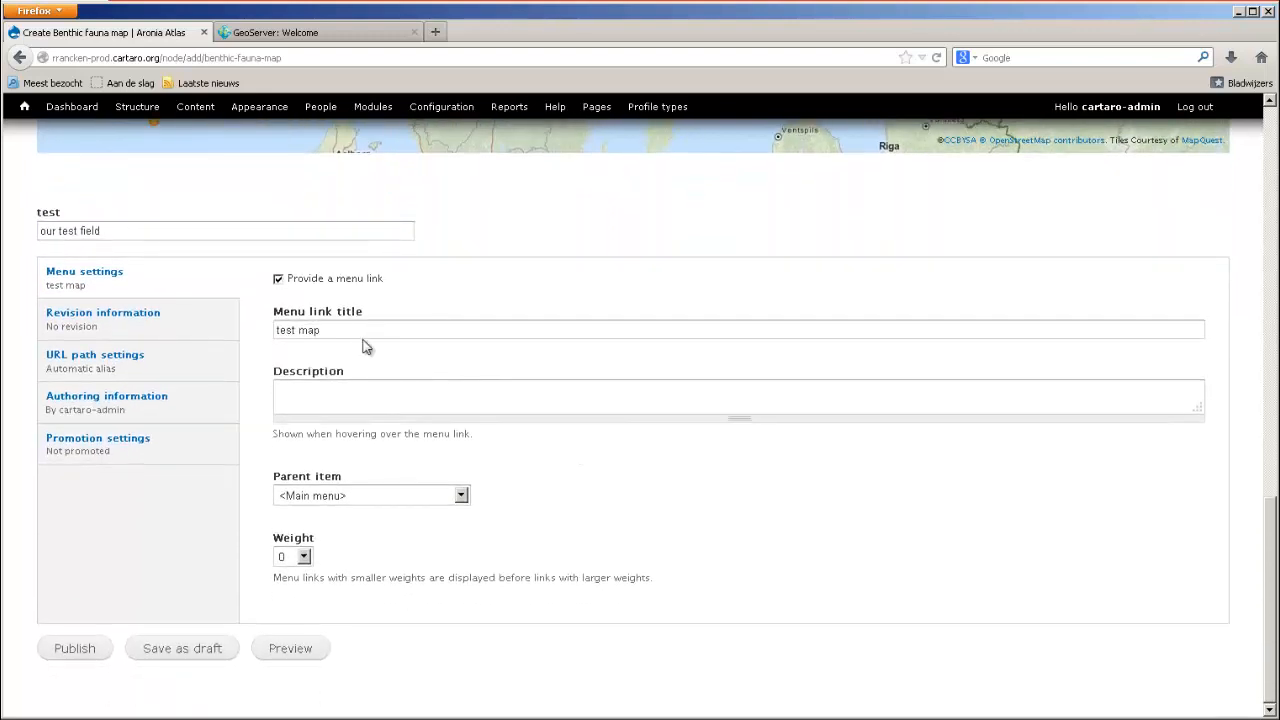
click(355, 497)
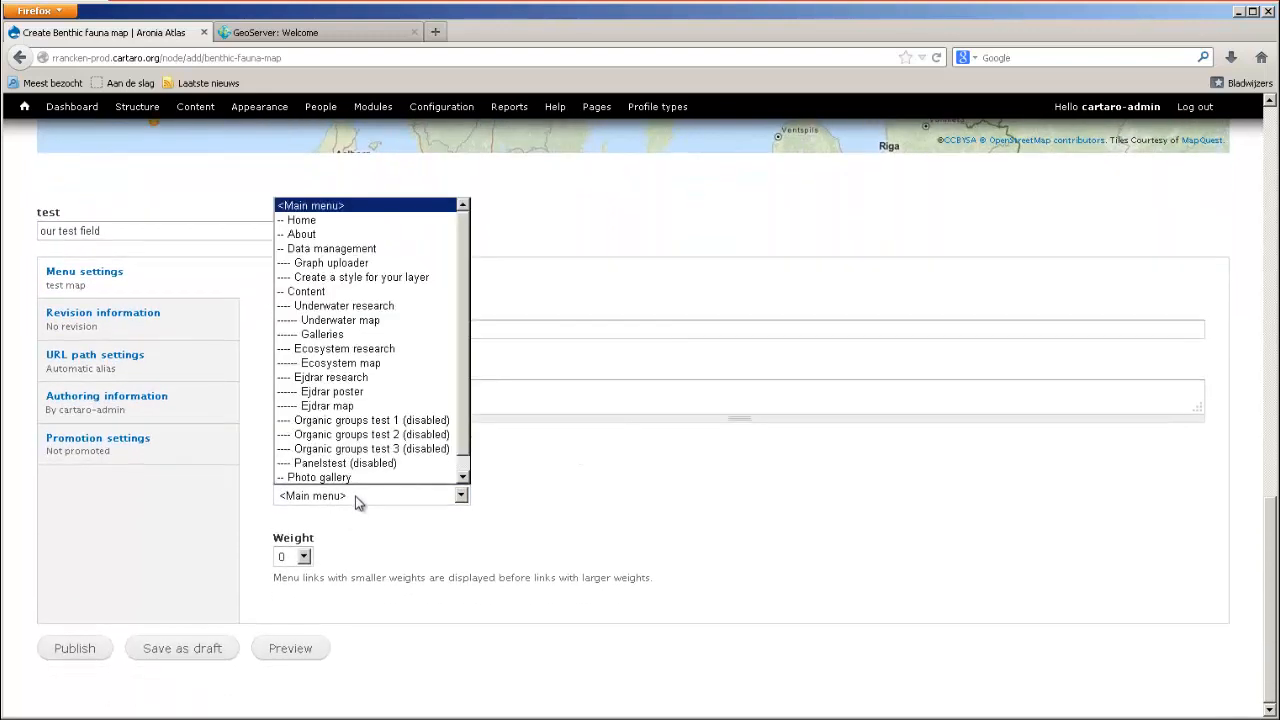
click(355, 497)
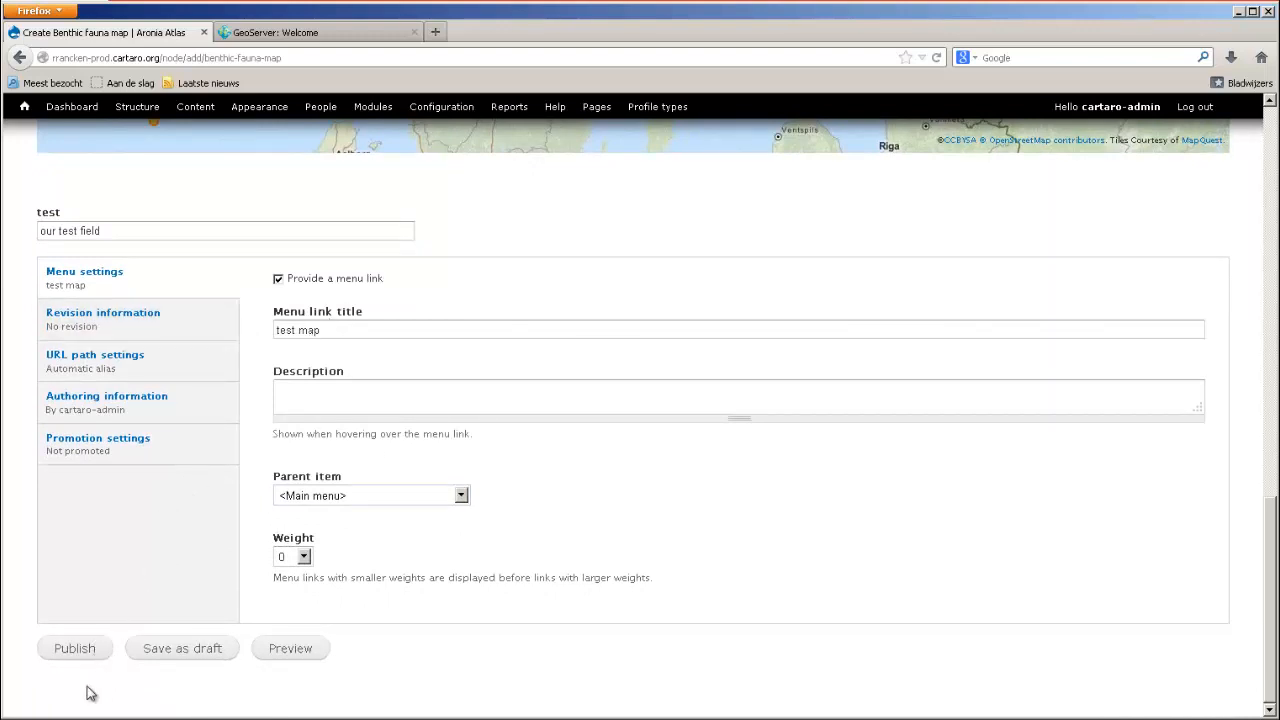
click(90, 656)
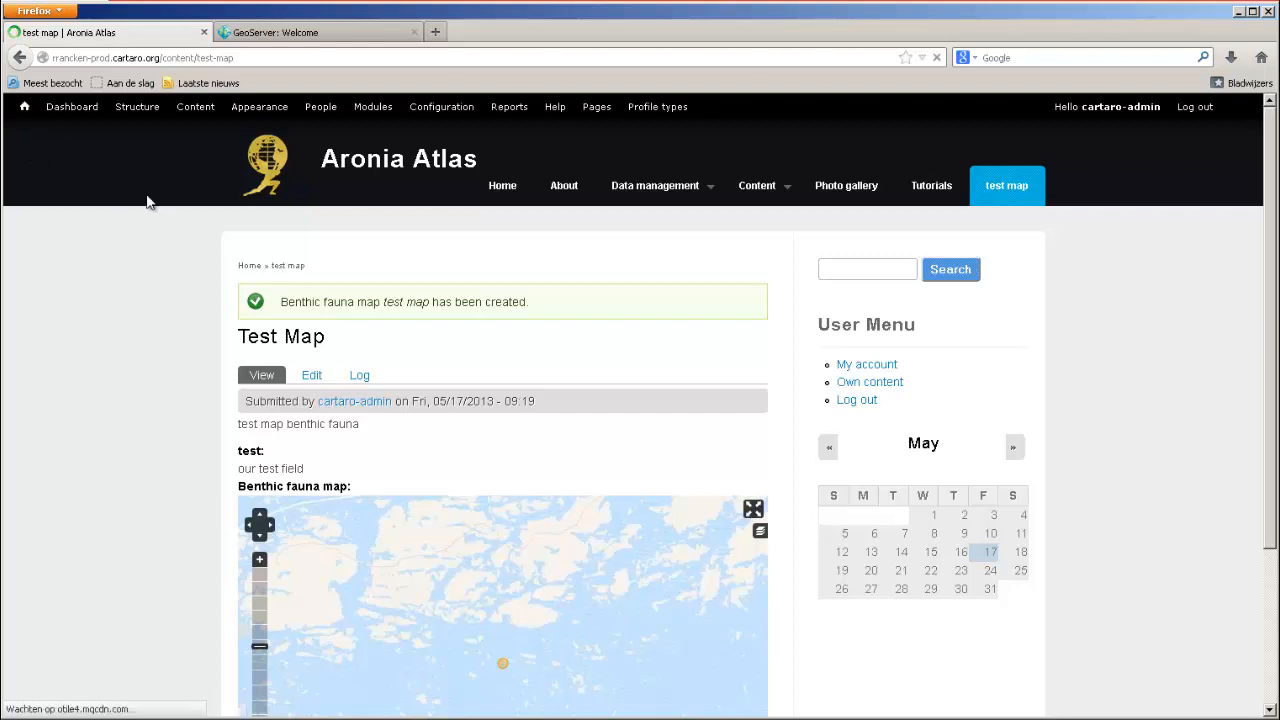
Go to the site's homepage and check the test map page through its main menu link, including the body text and test field.
click(25, 108)
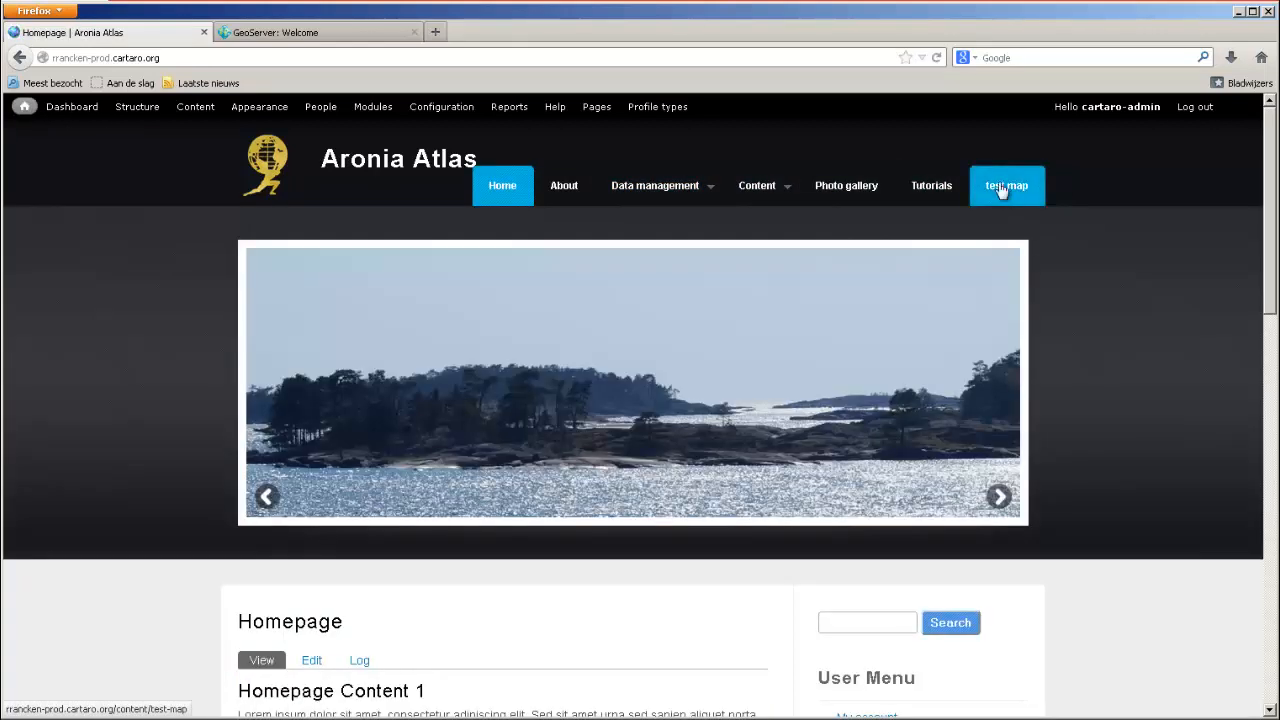
click(1006, 196)
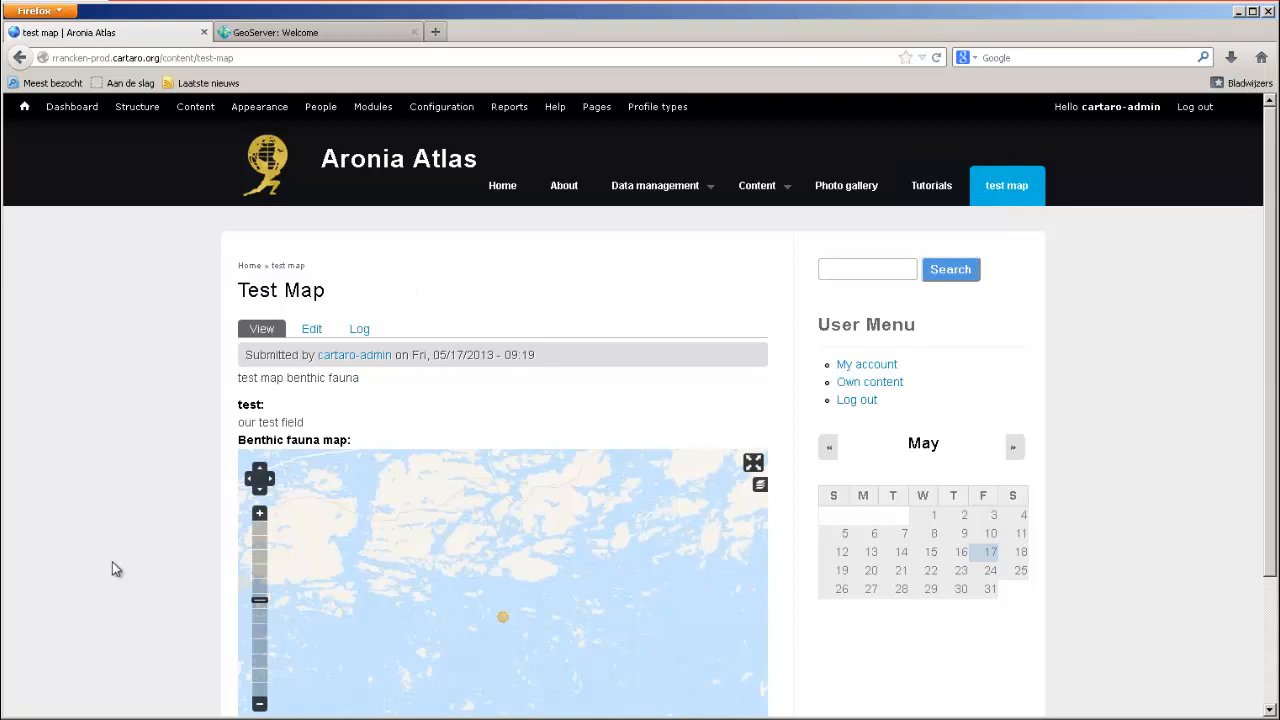
scroll(133, 420, down, 2)
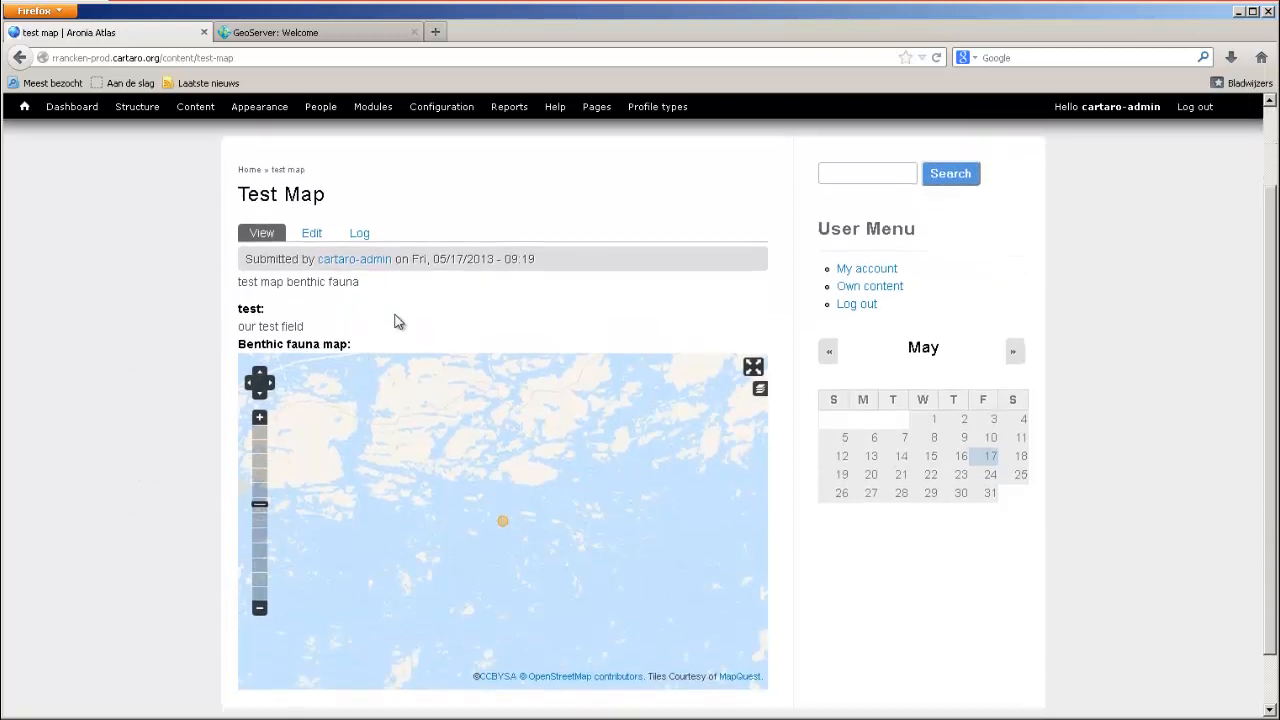
drag(427, 282, 258, 277)
click(151, 303)
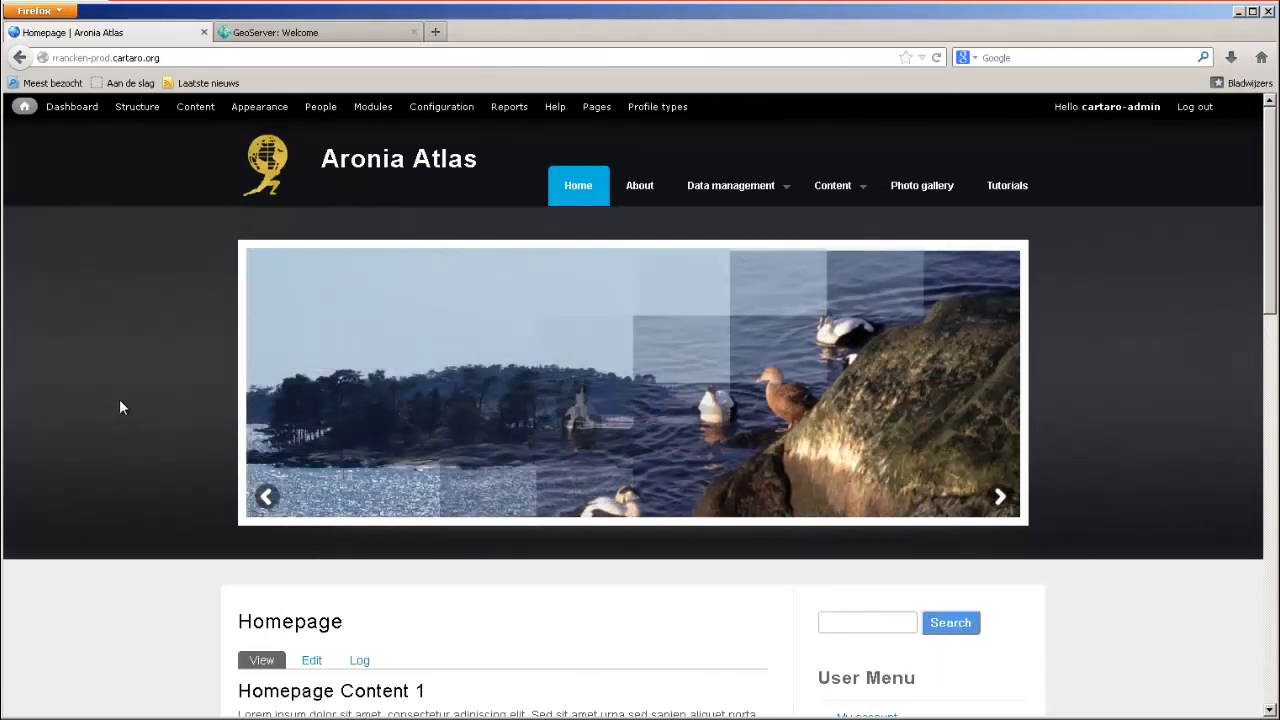
Open the list of links belonging to the Main menu in the site structure.
click(140, 107)
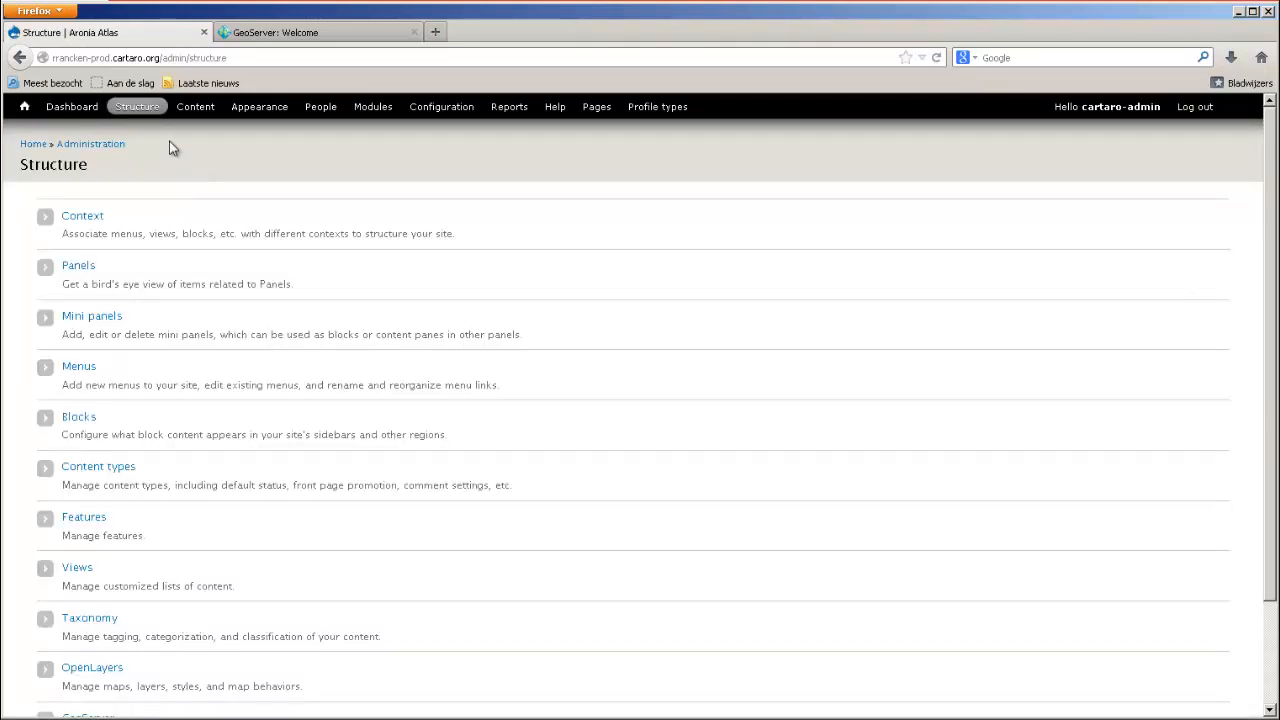
click(76, 368)
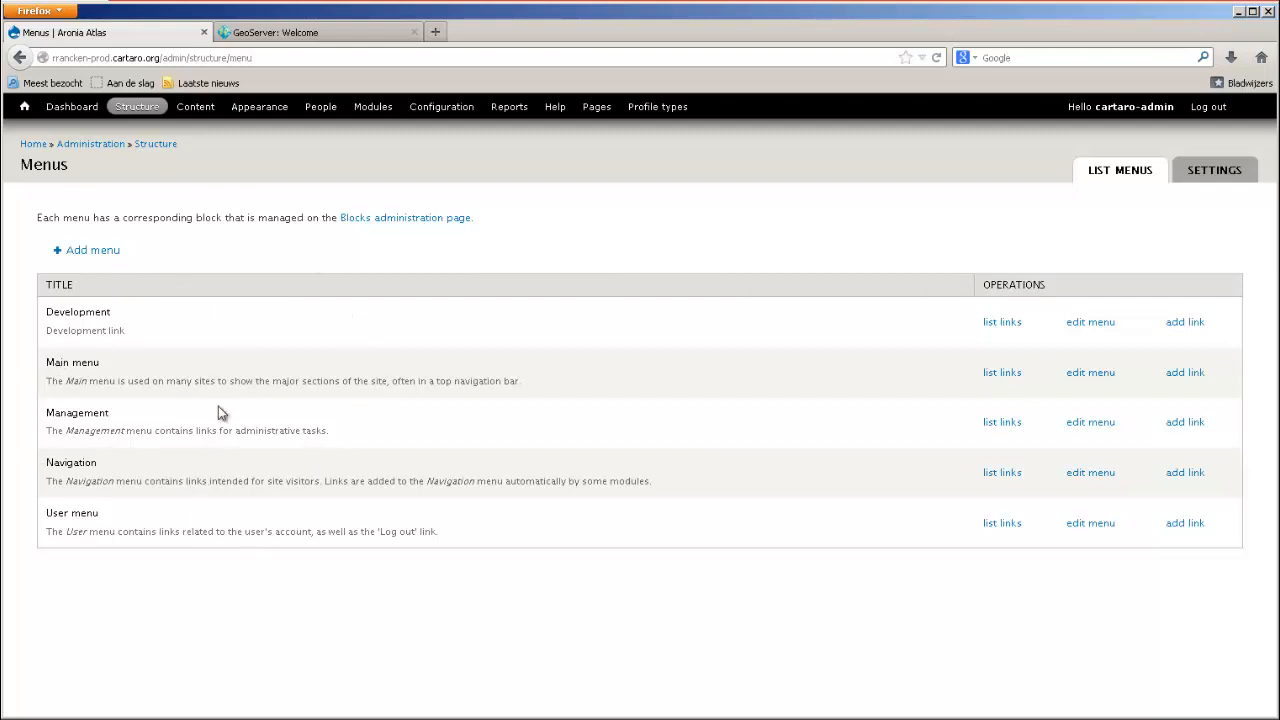
click(1003, 378)
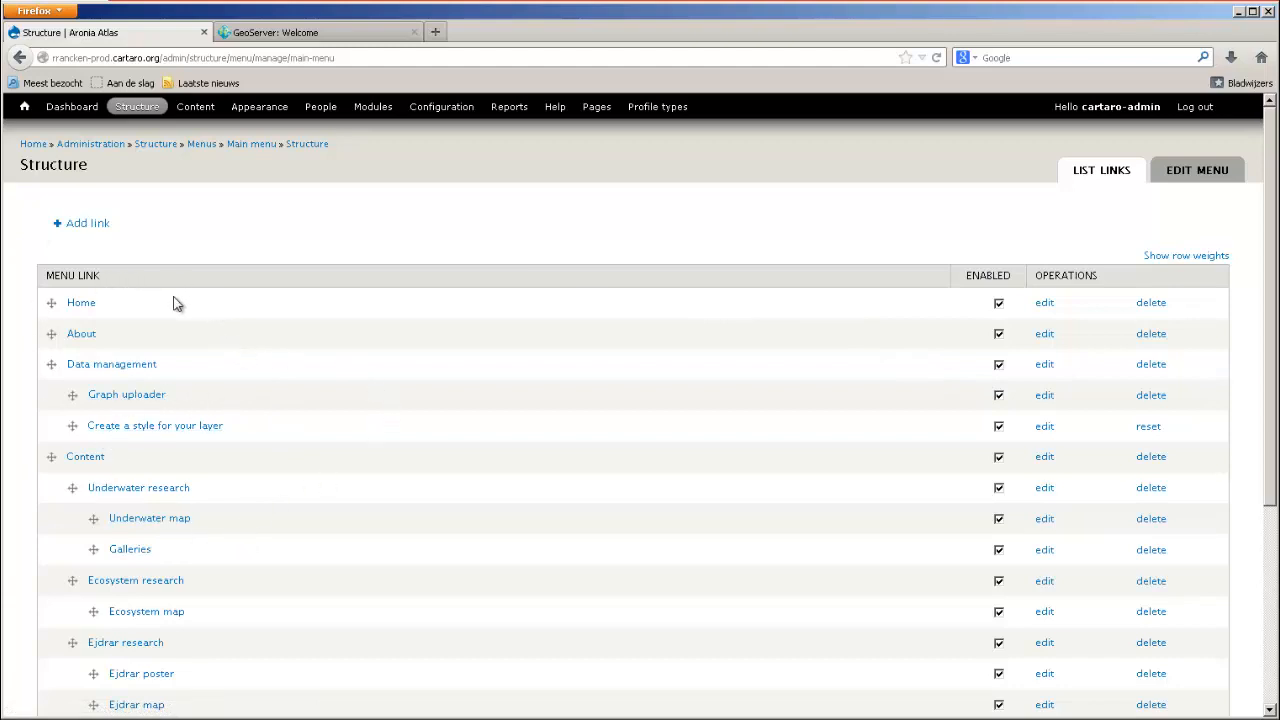
Review and save the Data management link's settings, and save the Main menu configuration.
click(1045, 368)
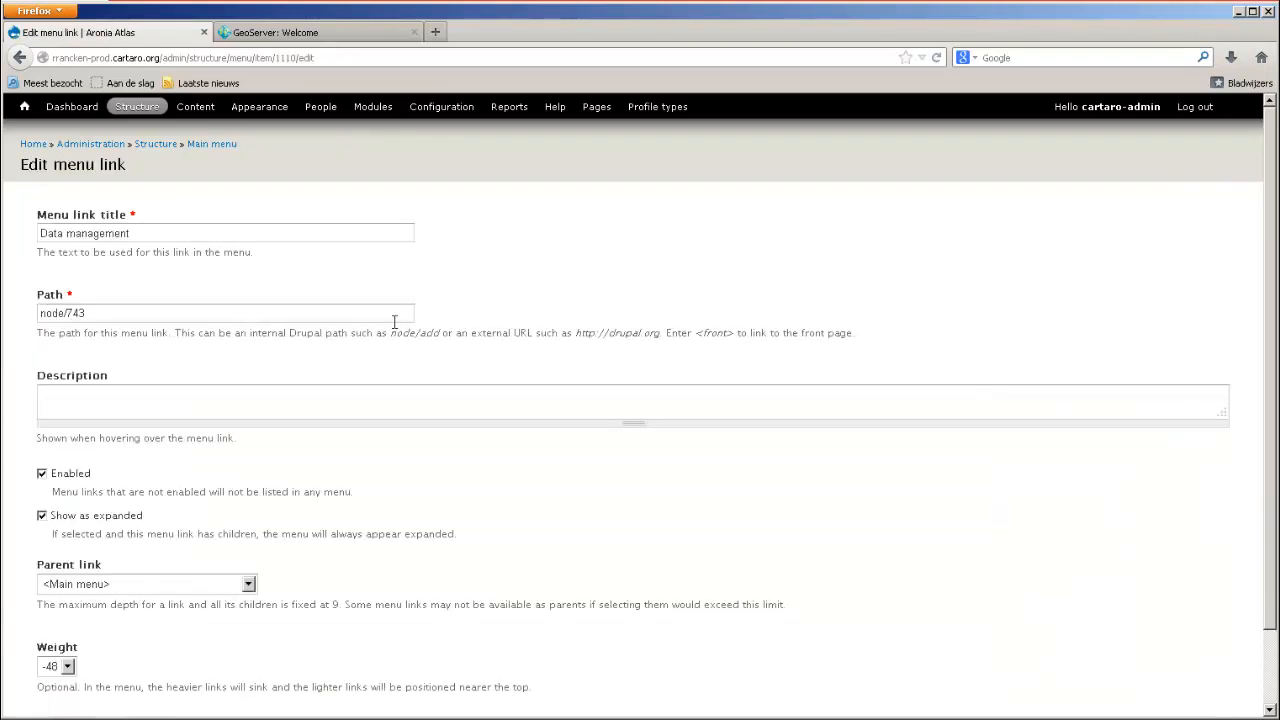
scroll(10, 383, down, 2)
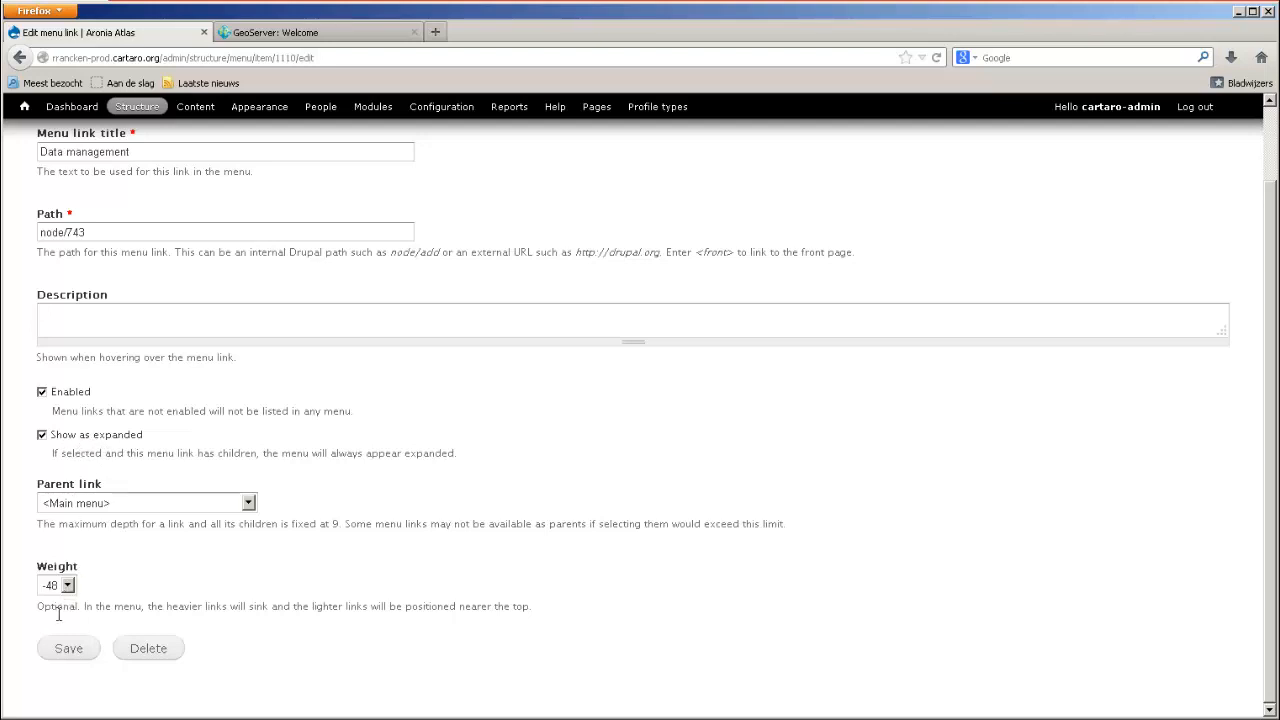
click(62, 652)
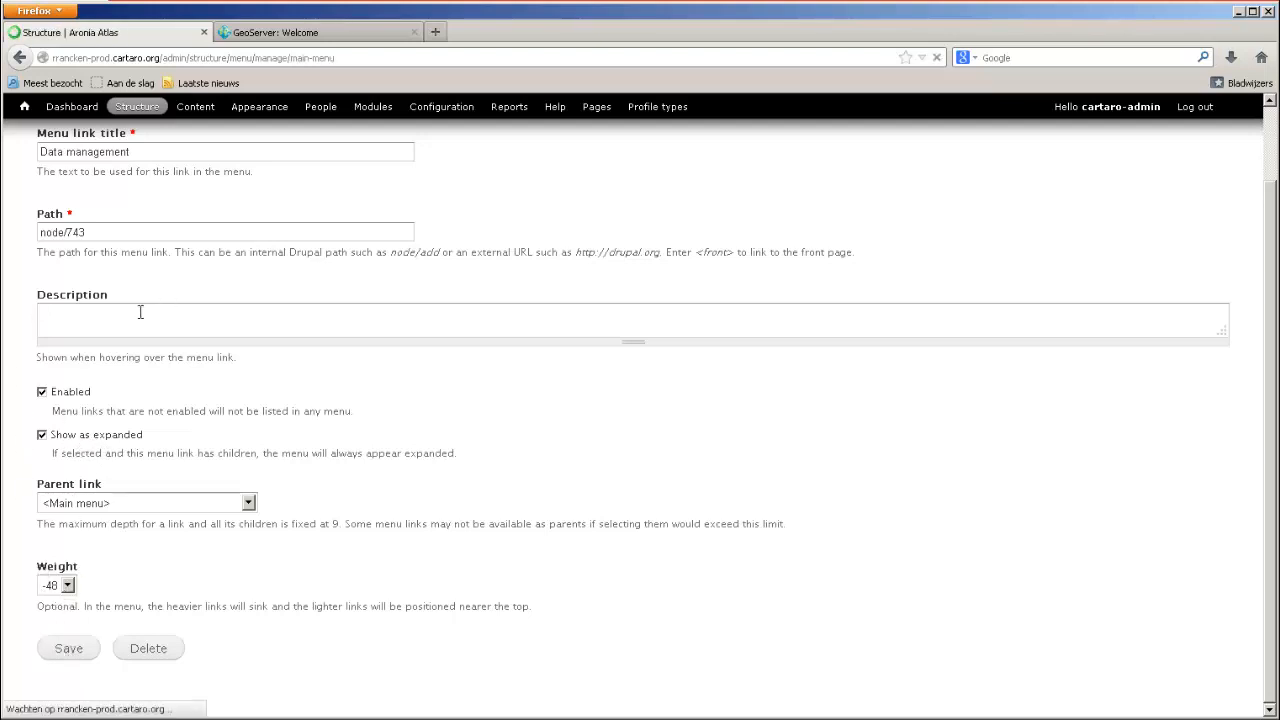
scroll(409, 386, down, 5)
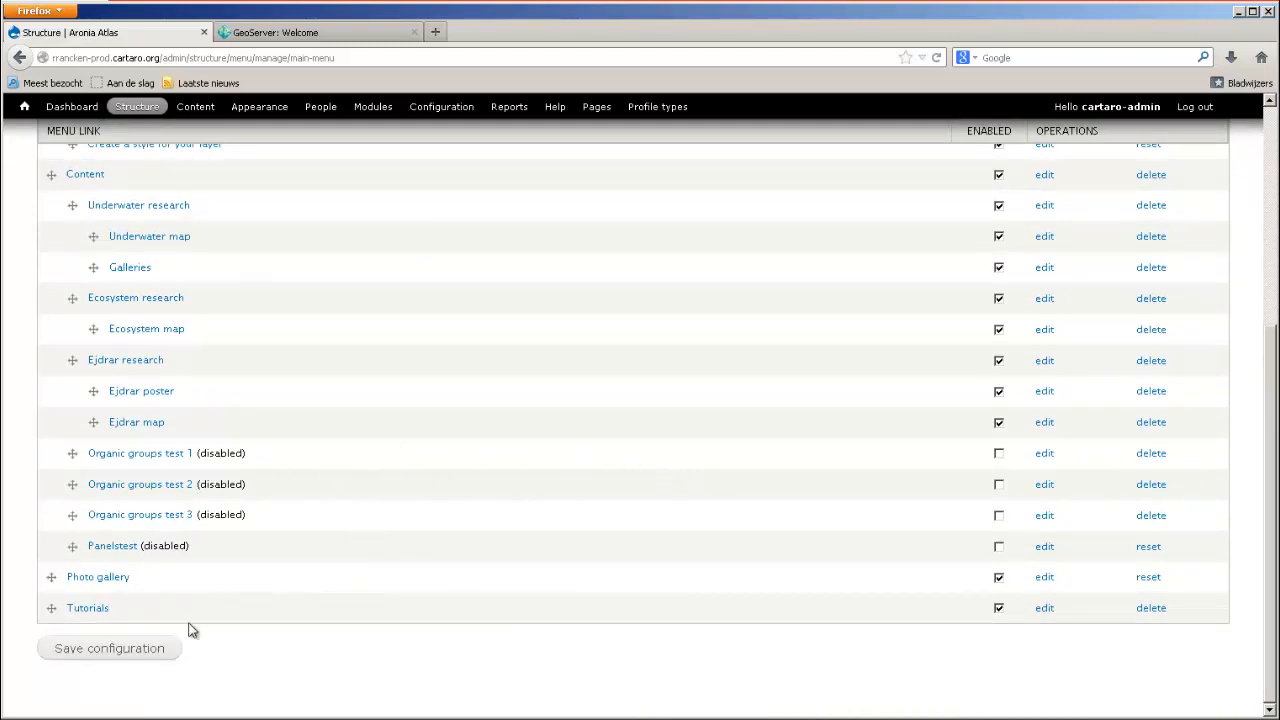
click(157, 650)
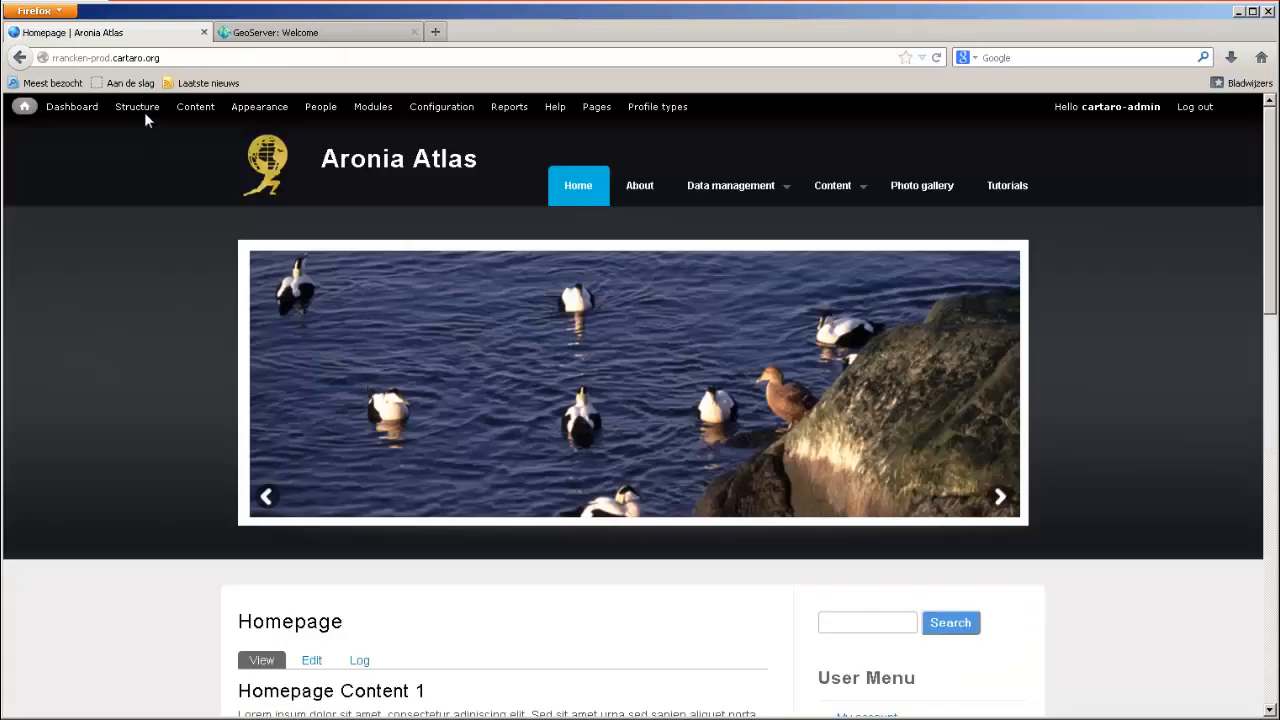
Open the site's Views overview and look through the existing views.
click(144, 110)
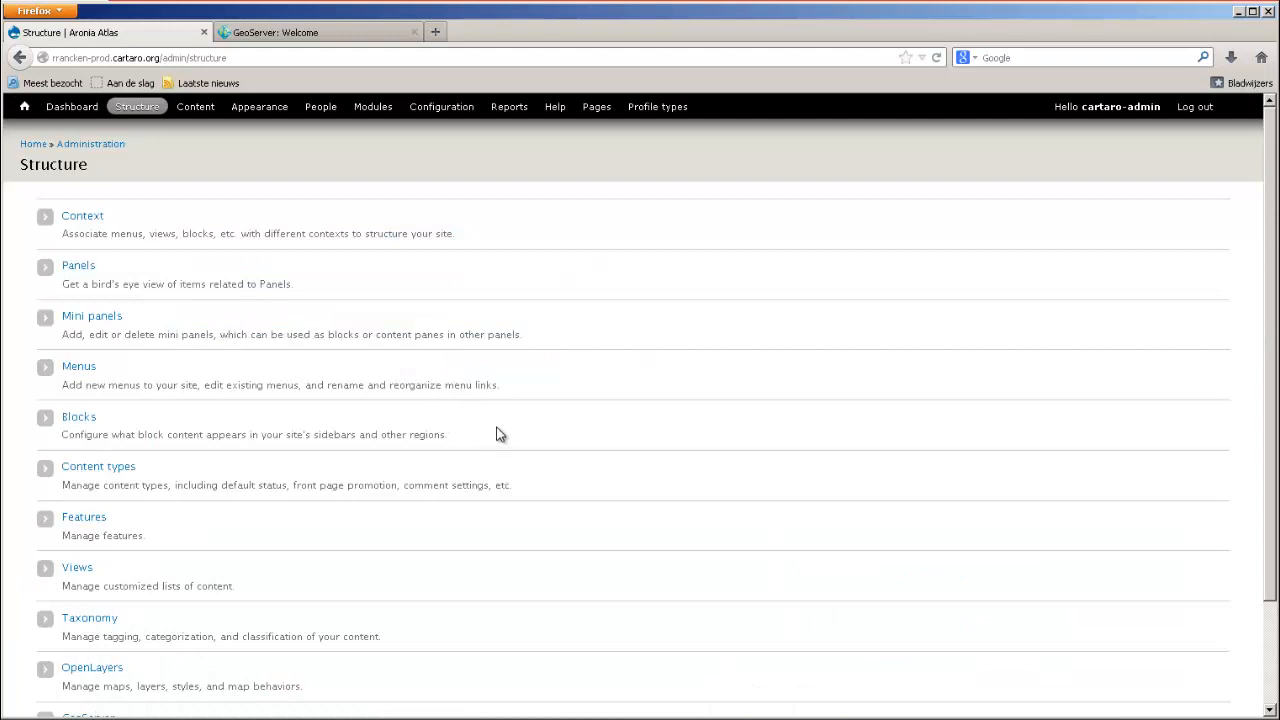
scroll(229, 543, down, 2)
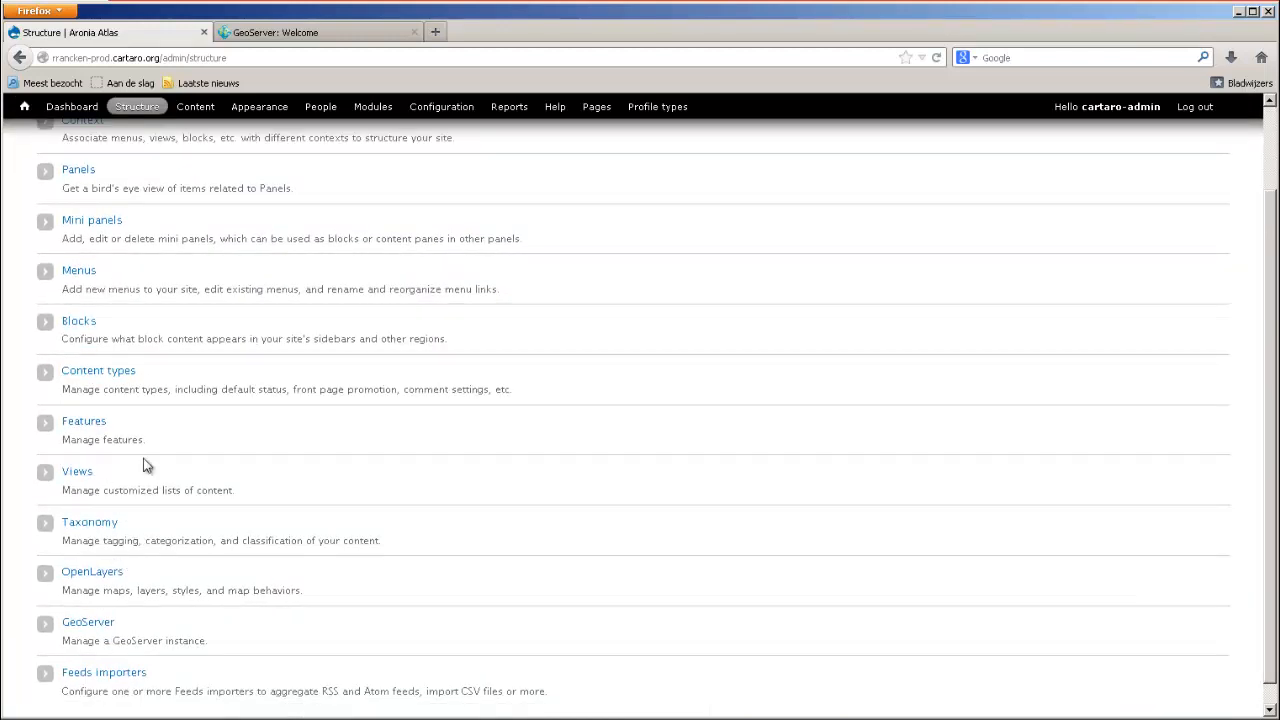
click(75, 478)
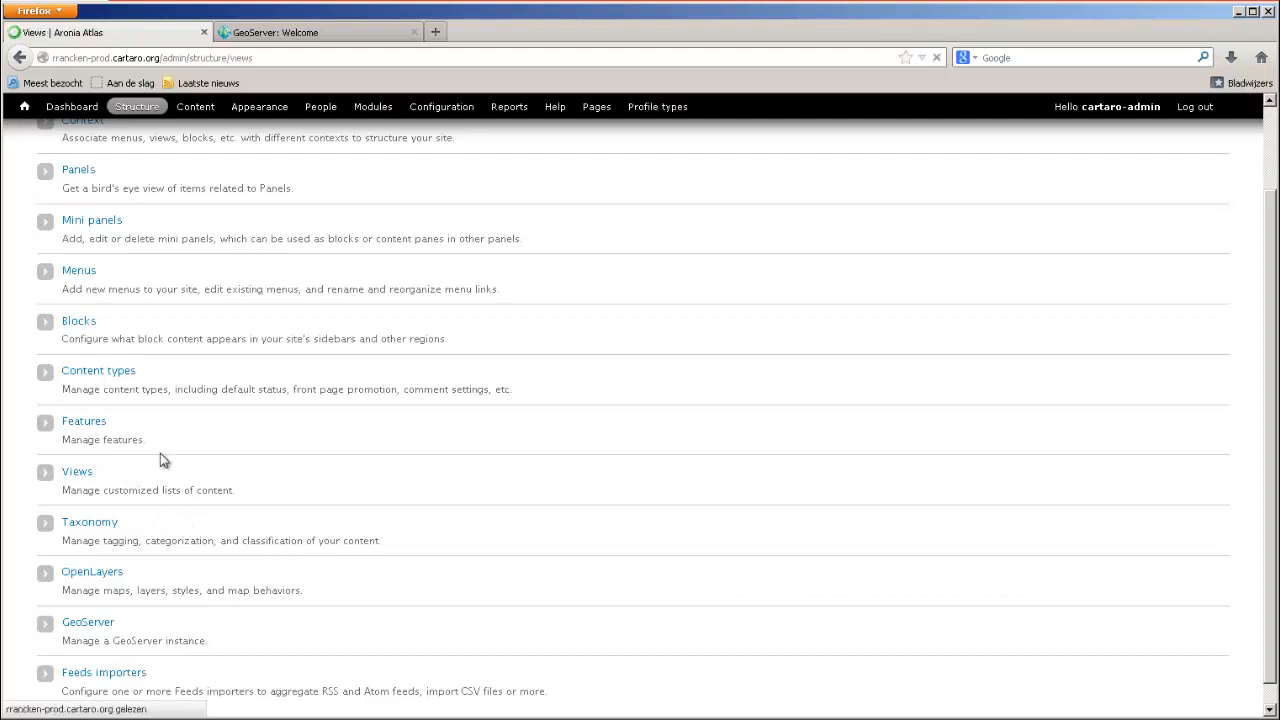
scroll(462, 416, down, 3)
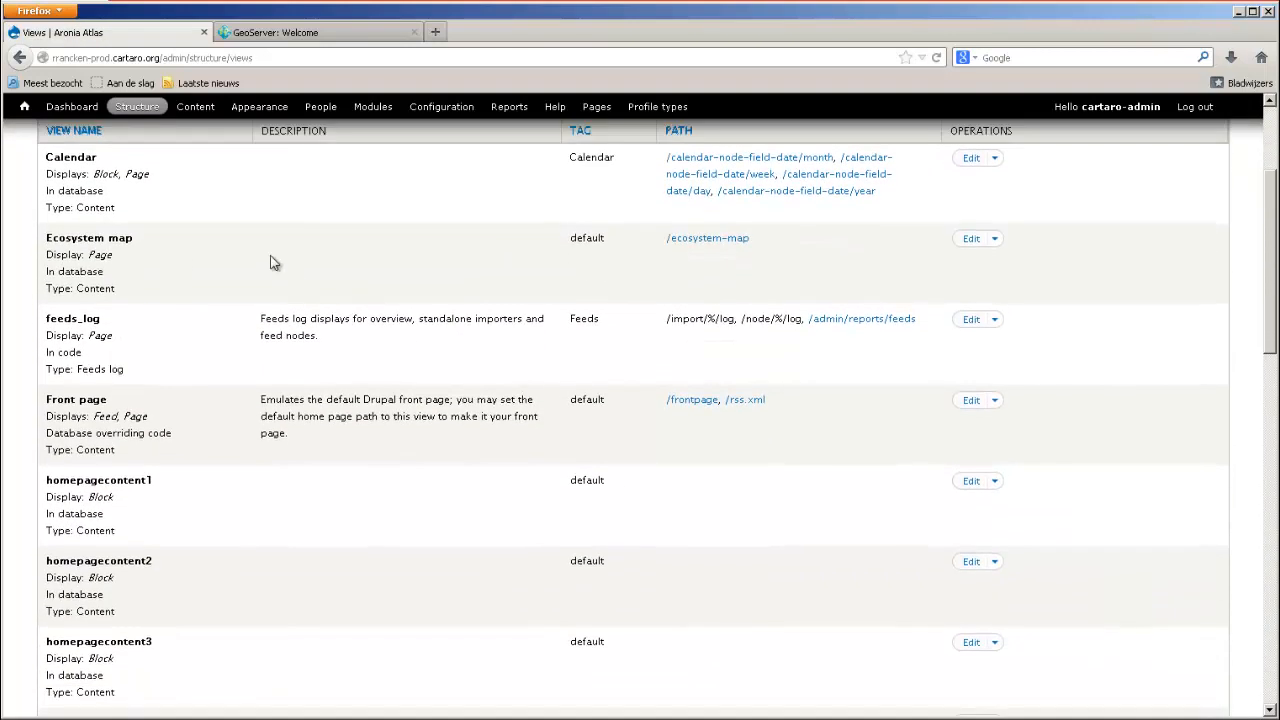
scroll(337, 400, down, 6)
scroll(213, 457, up, 1)
scroll(203, 468, up, 8)
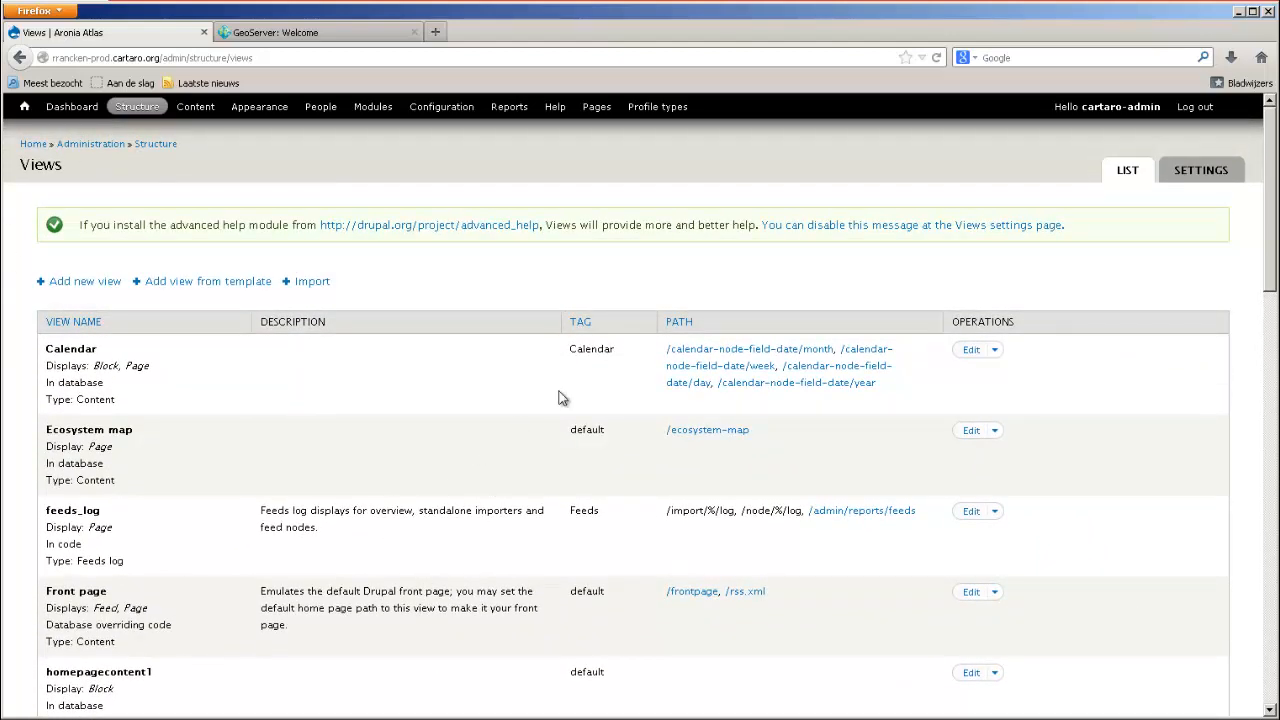
Start a new view and name it "testview".
click(80, 288)
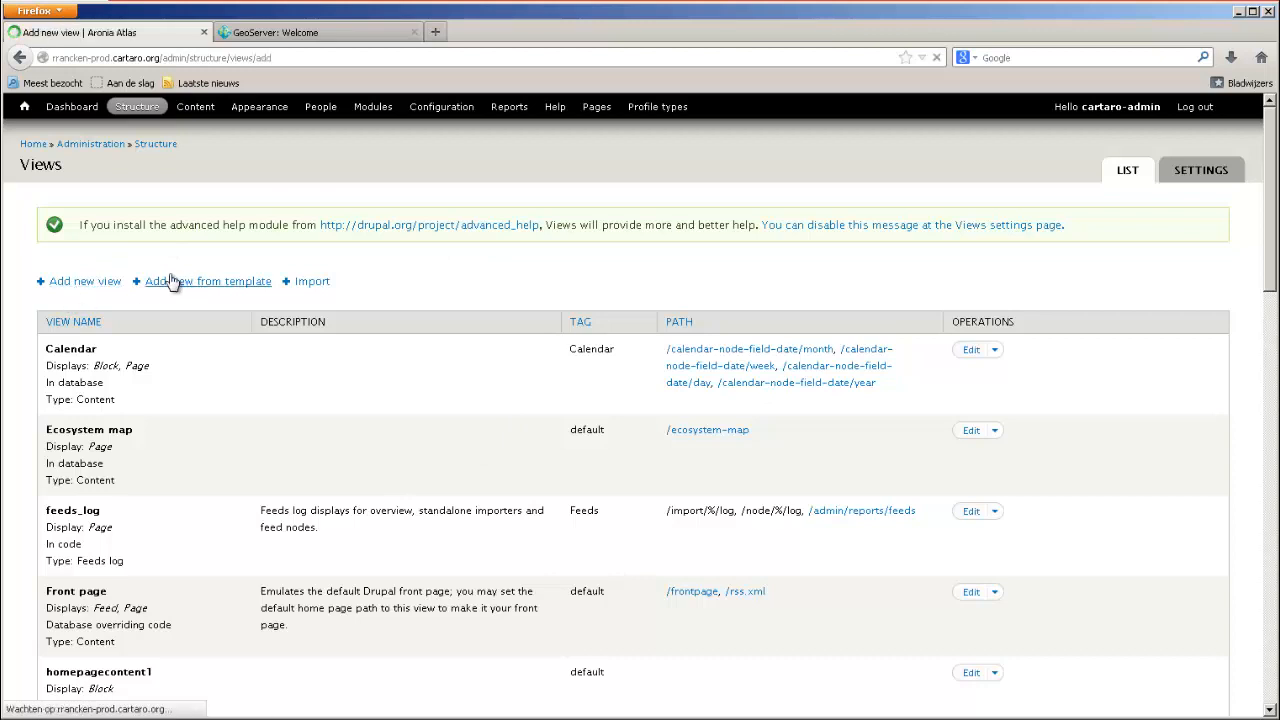
click(146, 237)
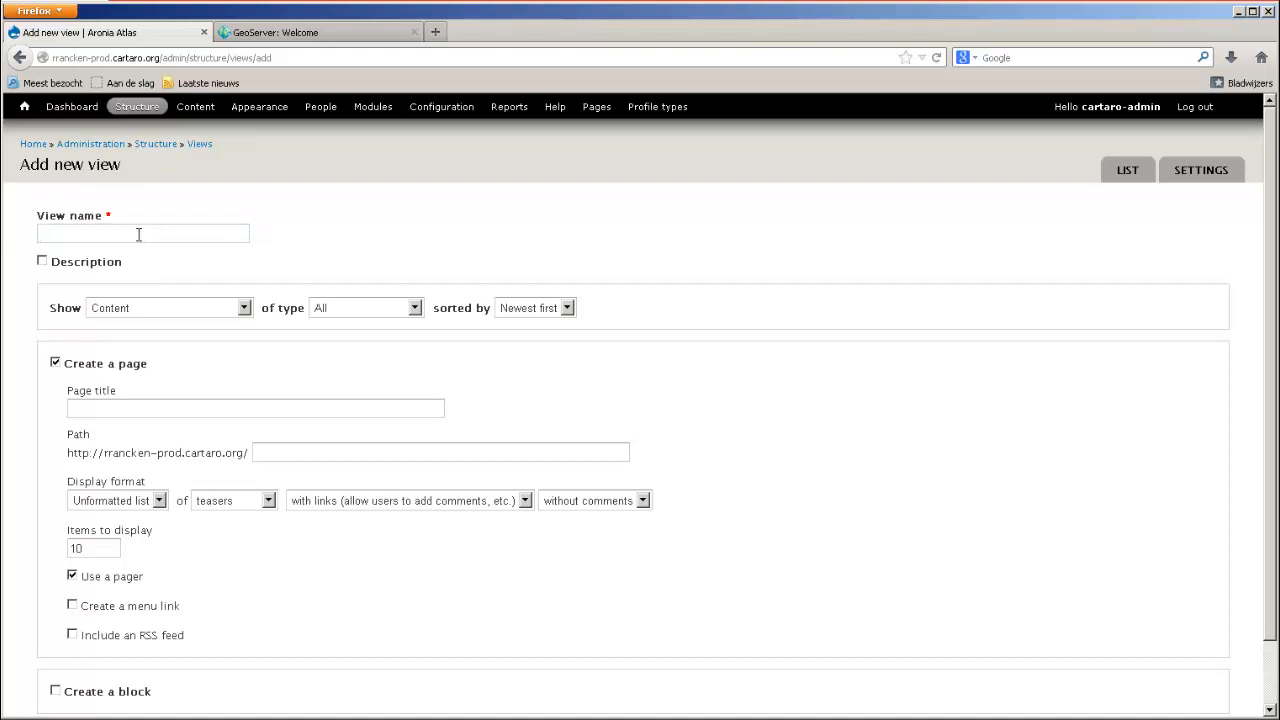
text(test )
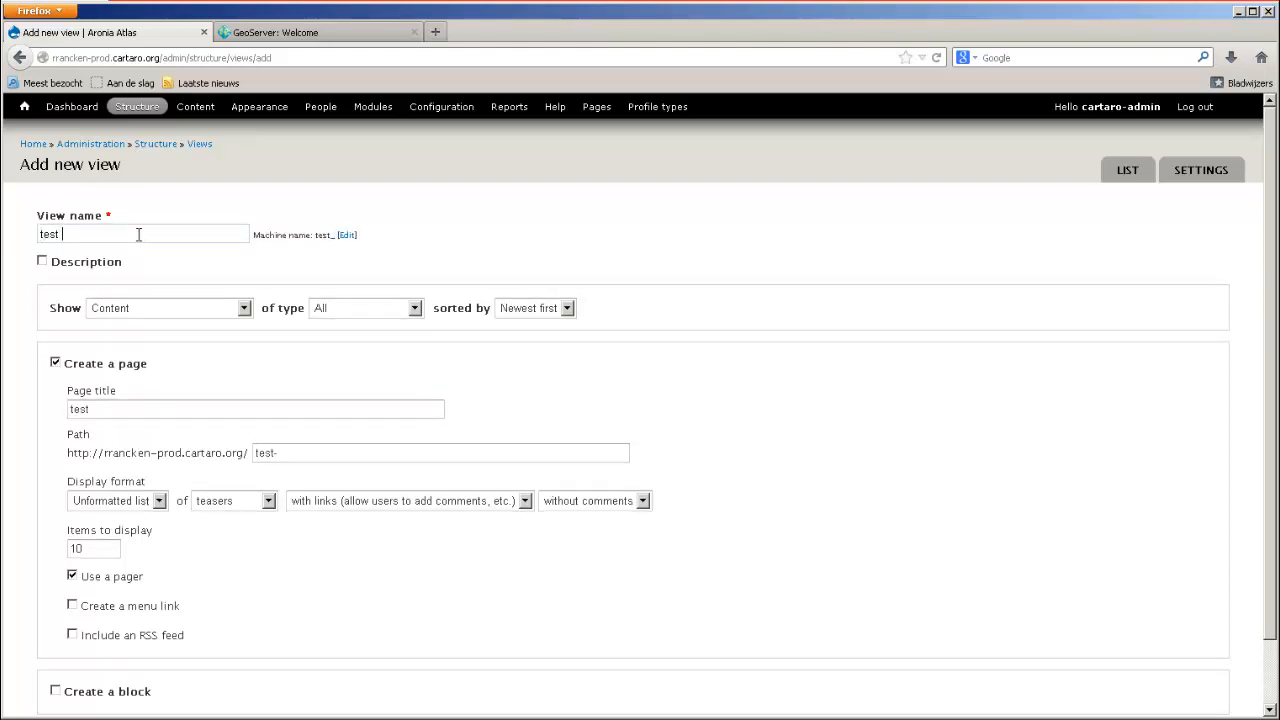
text(view)
Examine the new view's options for what to show, the content type and the sort order.
click(245, 310)
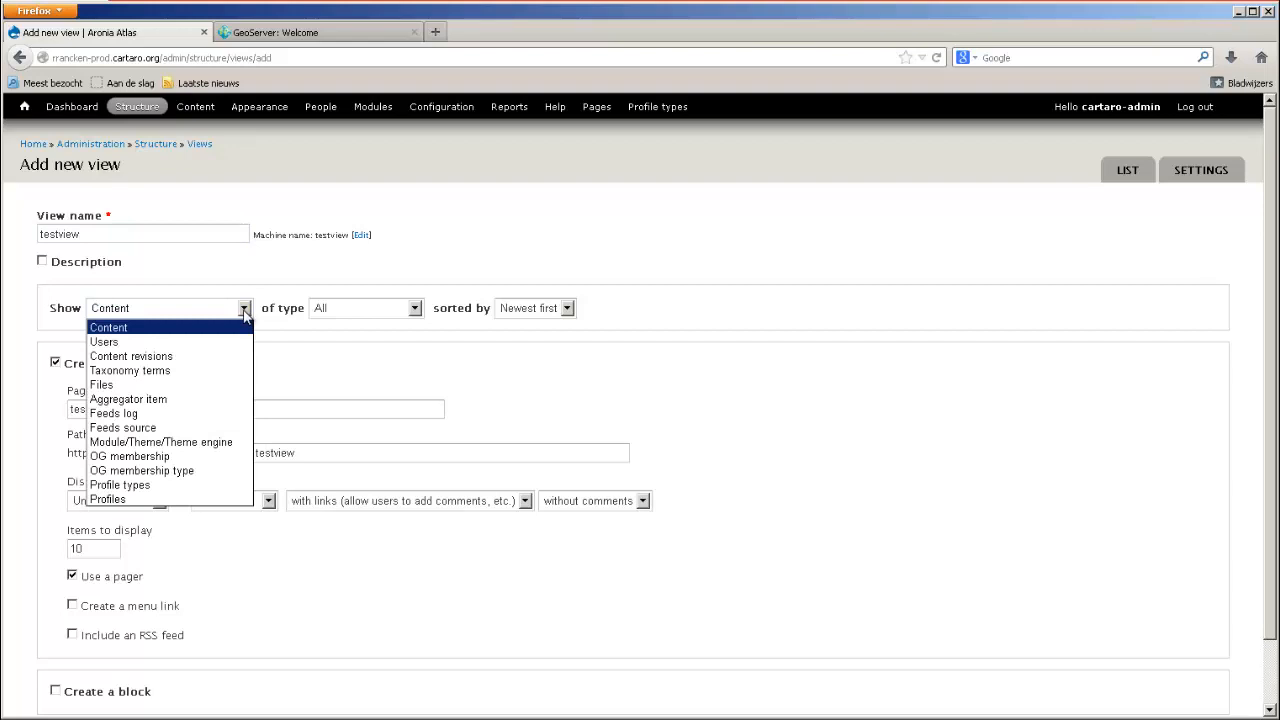
click(245, 314)
click(418, 312)
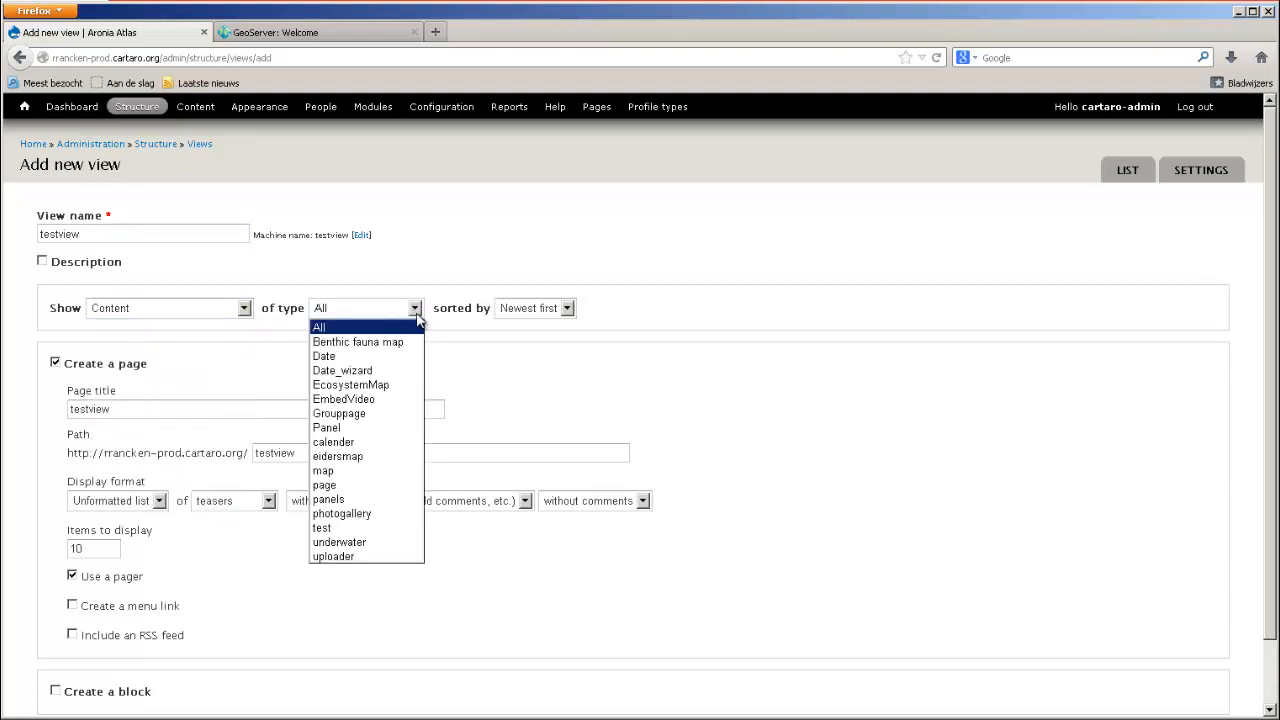
click(418, 312)
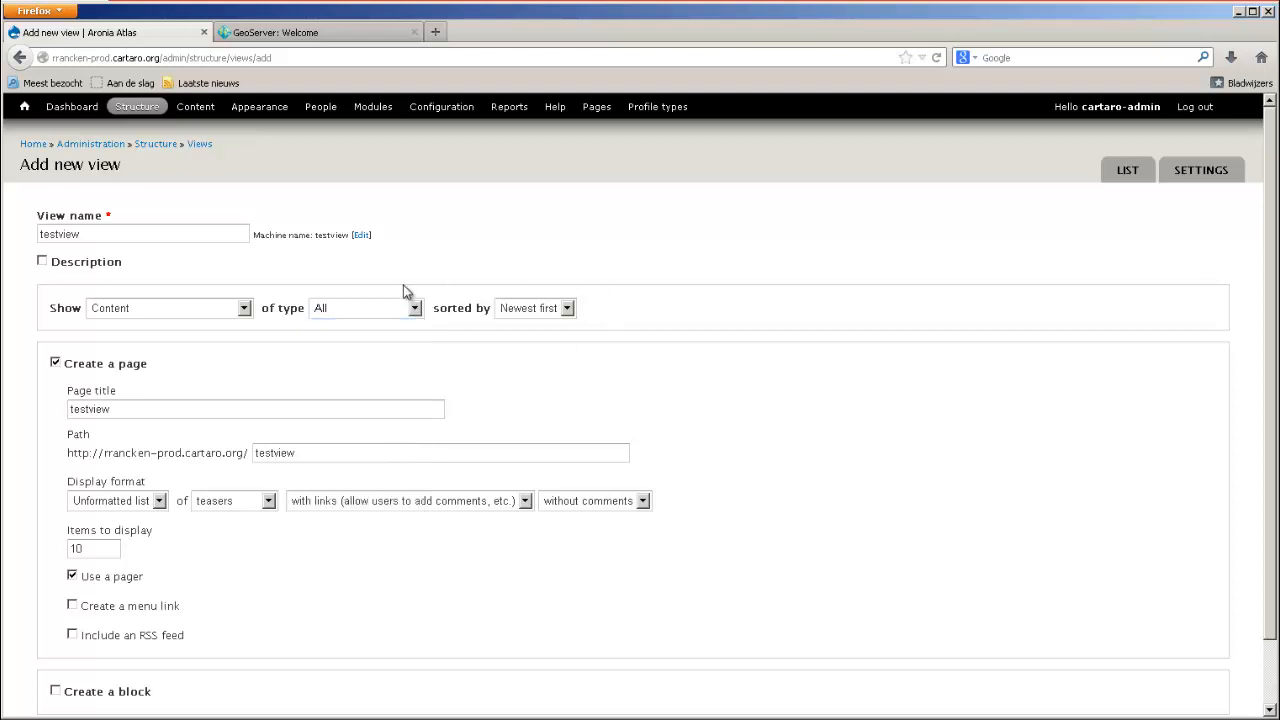
click(567, 312)
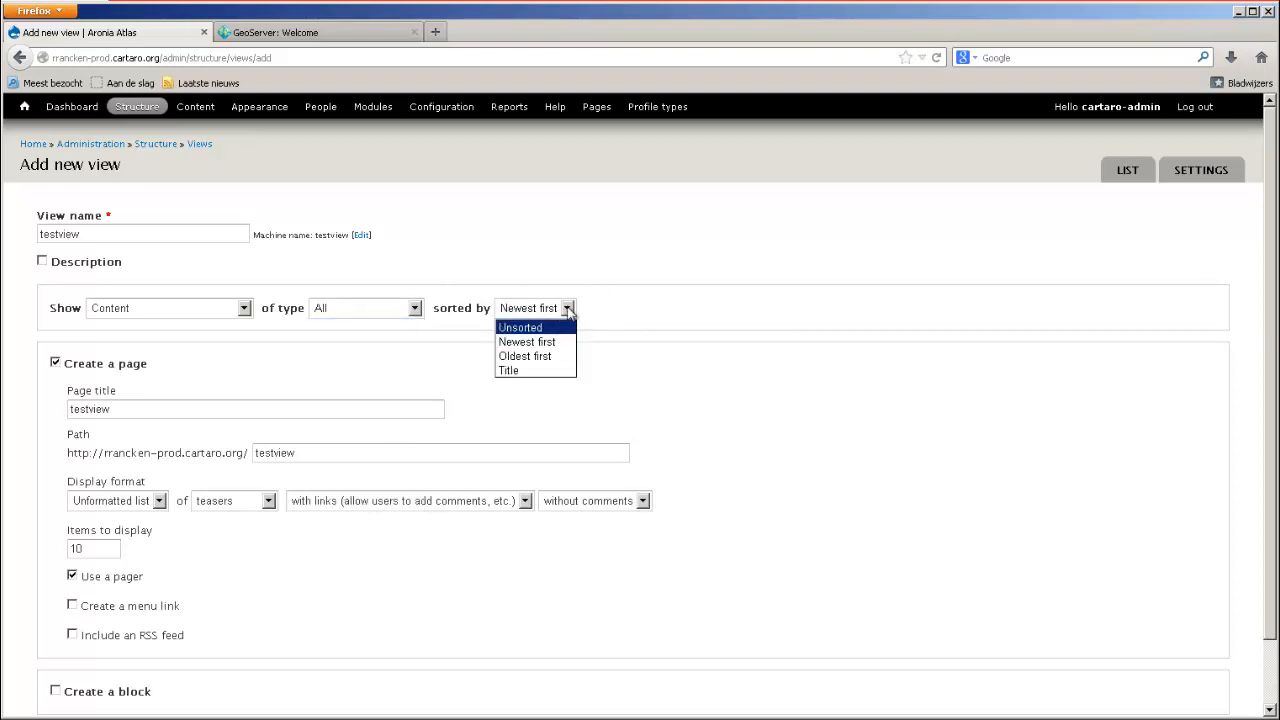
click(567, 312)
Examine the new view's page options for display format, row content and links.
scroll(437, 330, down, 2)
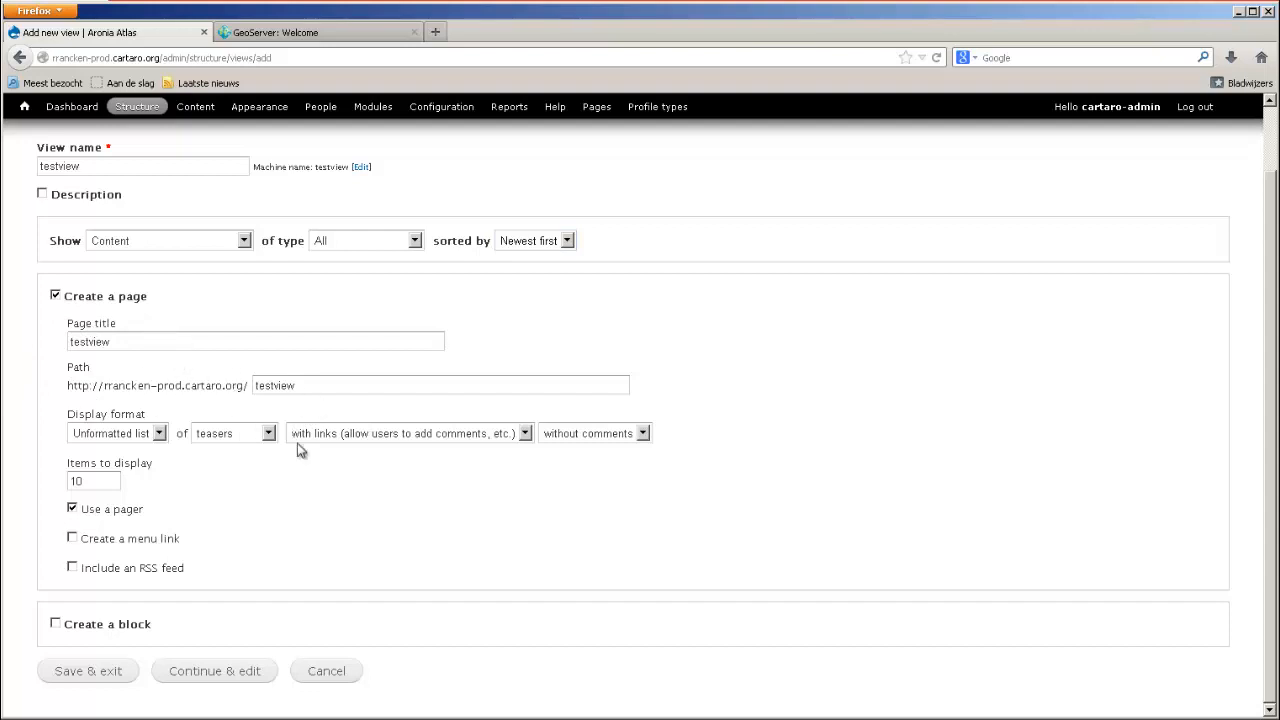
click(159, 434)
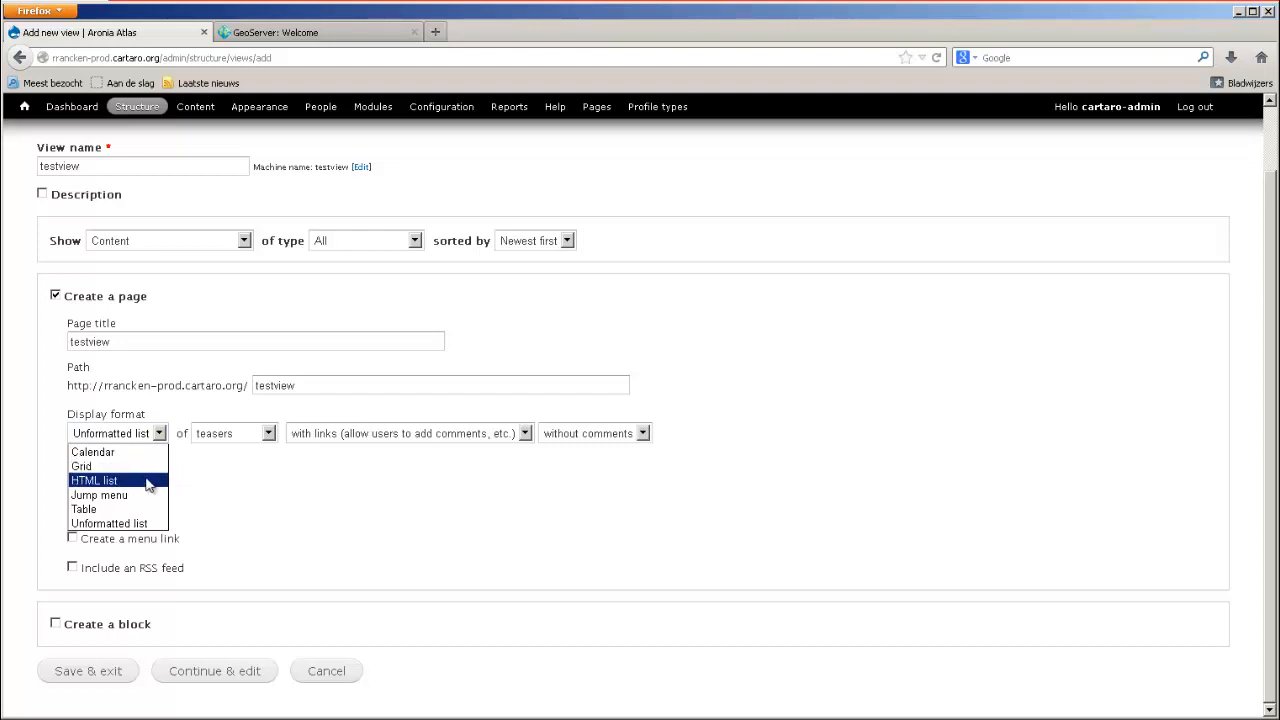
click(160, 430)
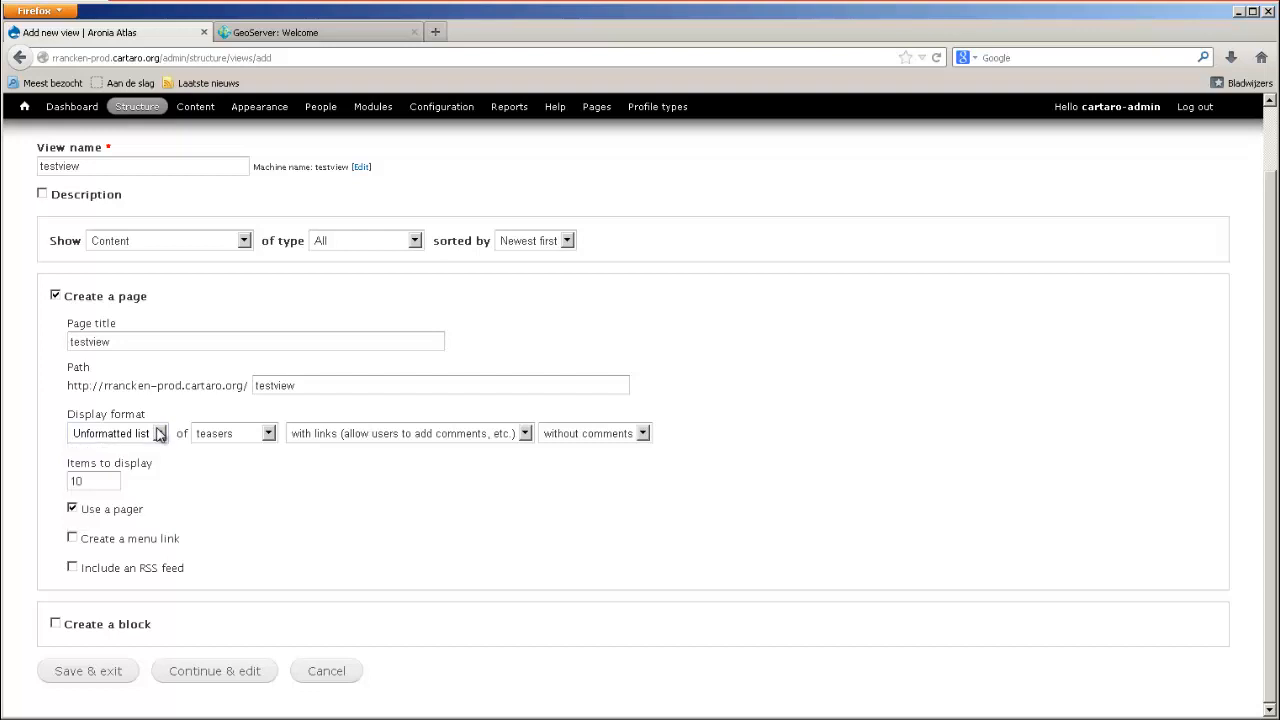
click(268, 434)
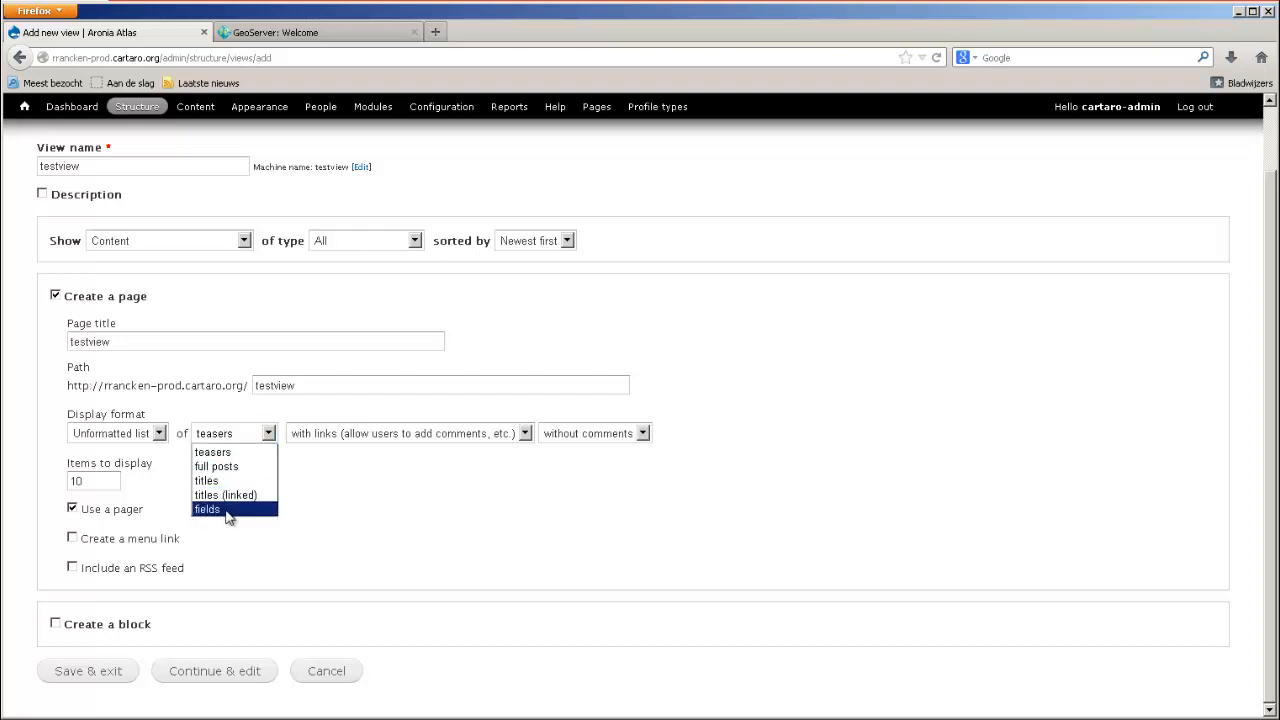
click(270, 434)
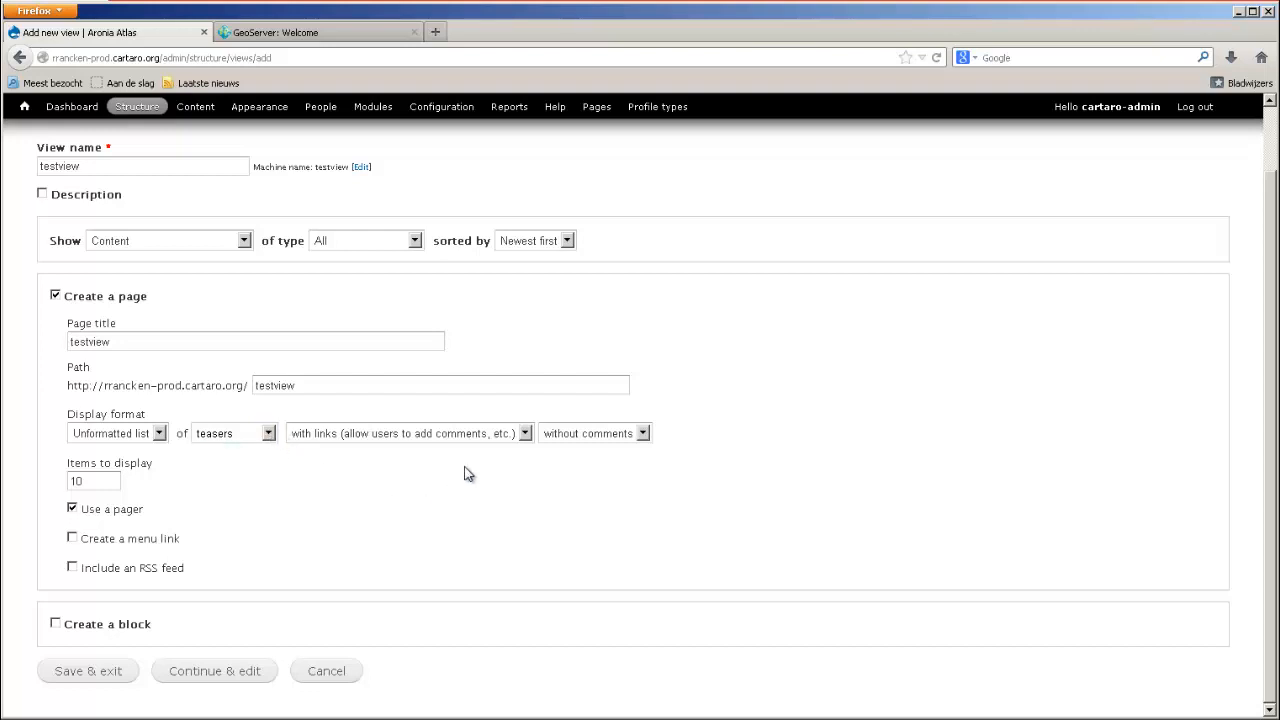
click(525, 434)
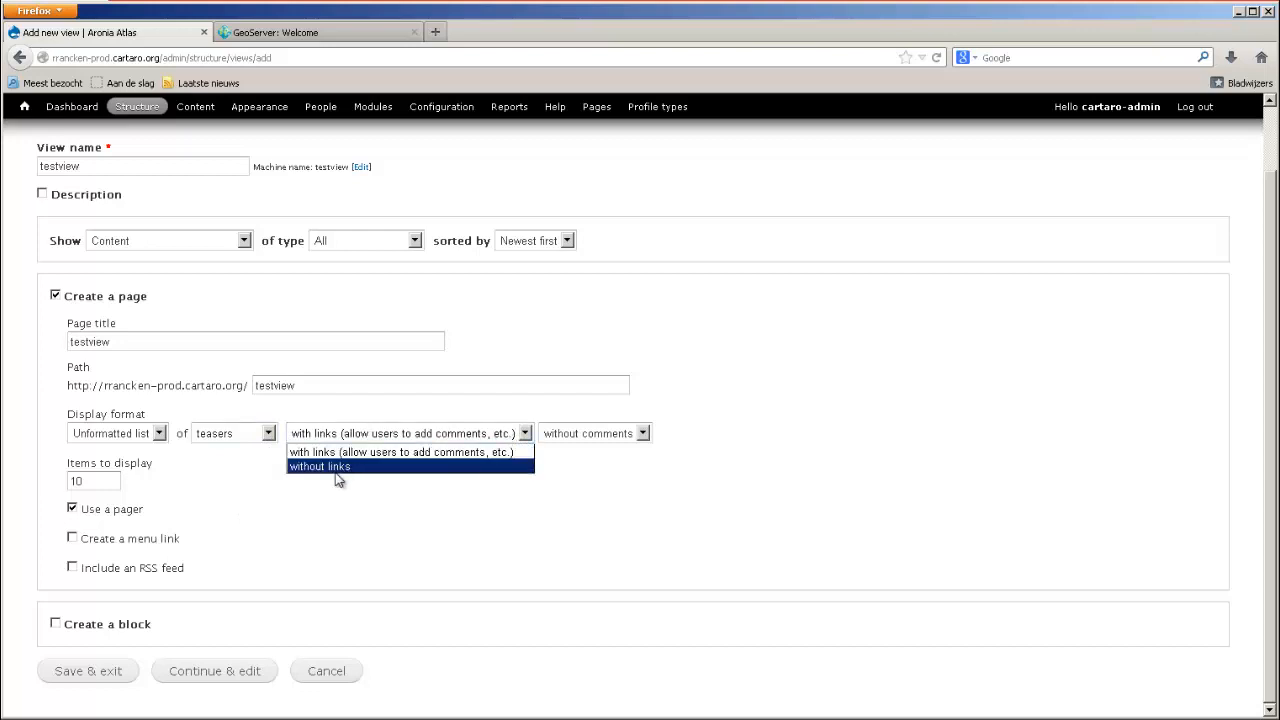
click(381, 534)
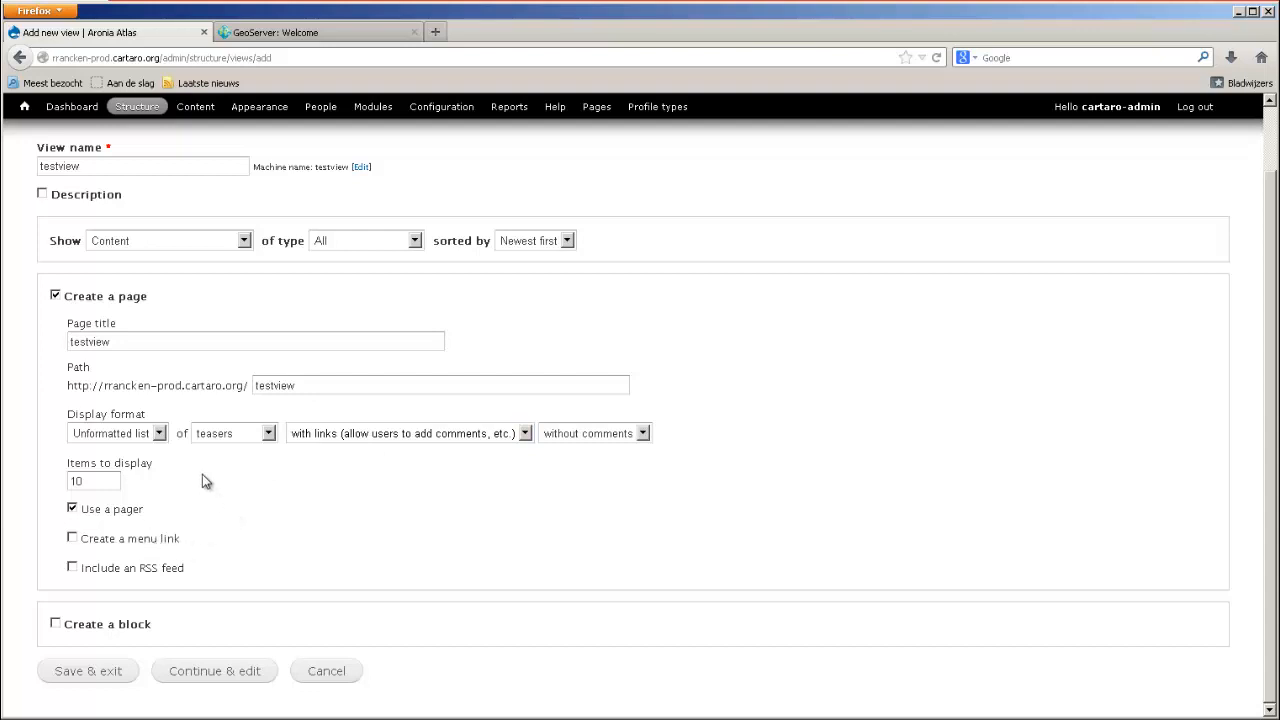
Continue to the detailed settings of testview and add a filter criterion on Content: Title for all displays.
click(222, 669)
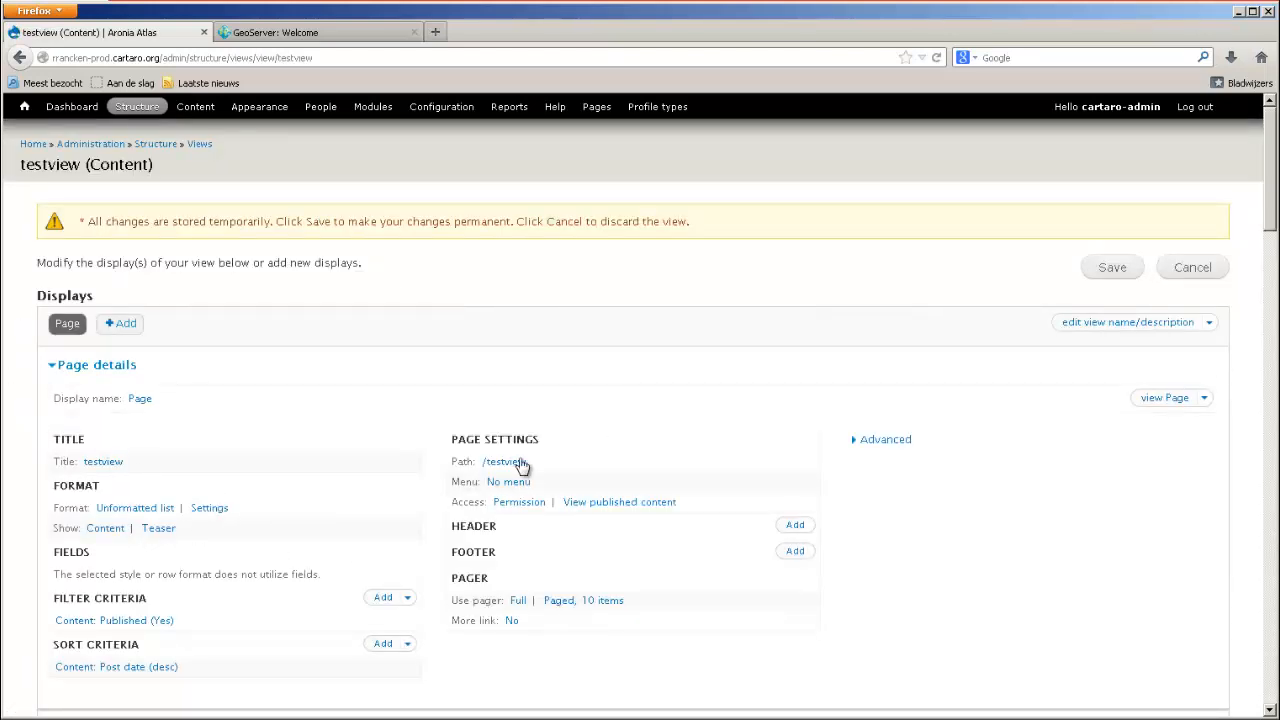
scroll(323, 294, down, 2)
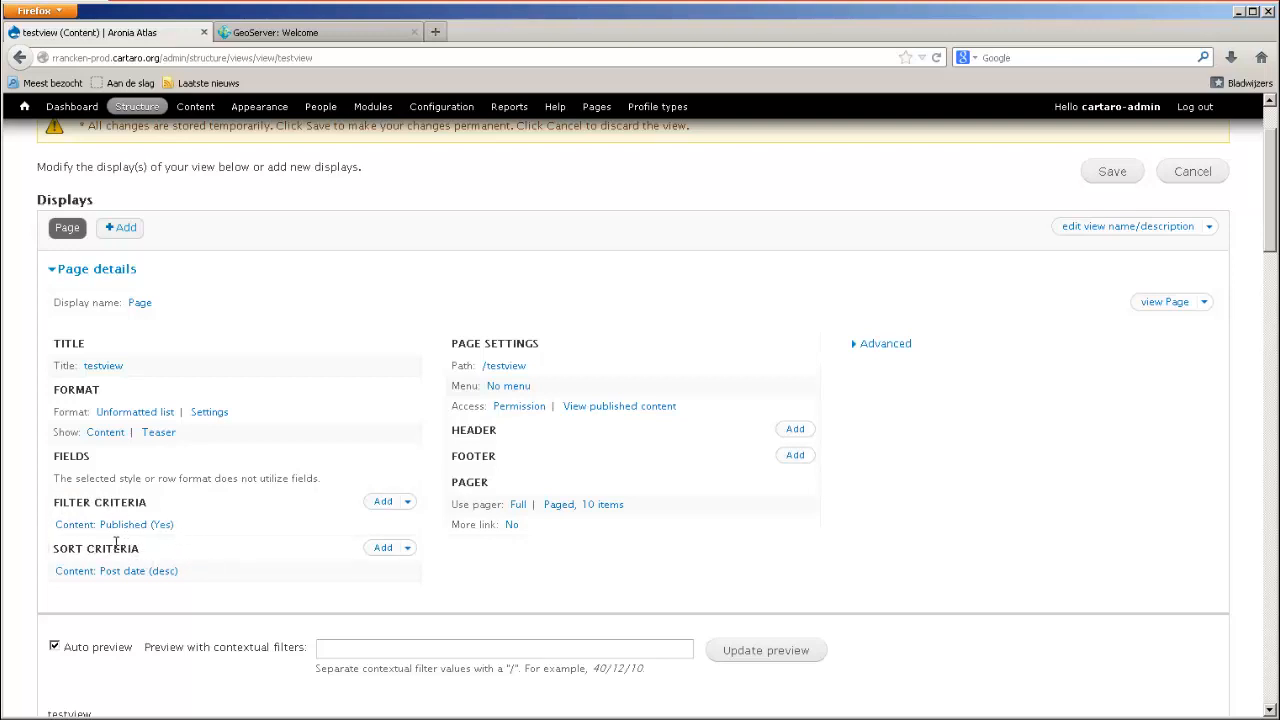
click(390, 508)
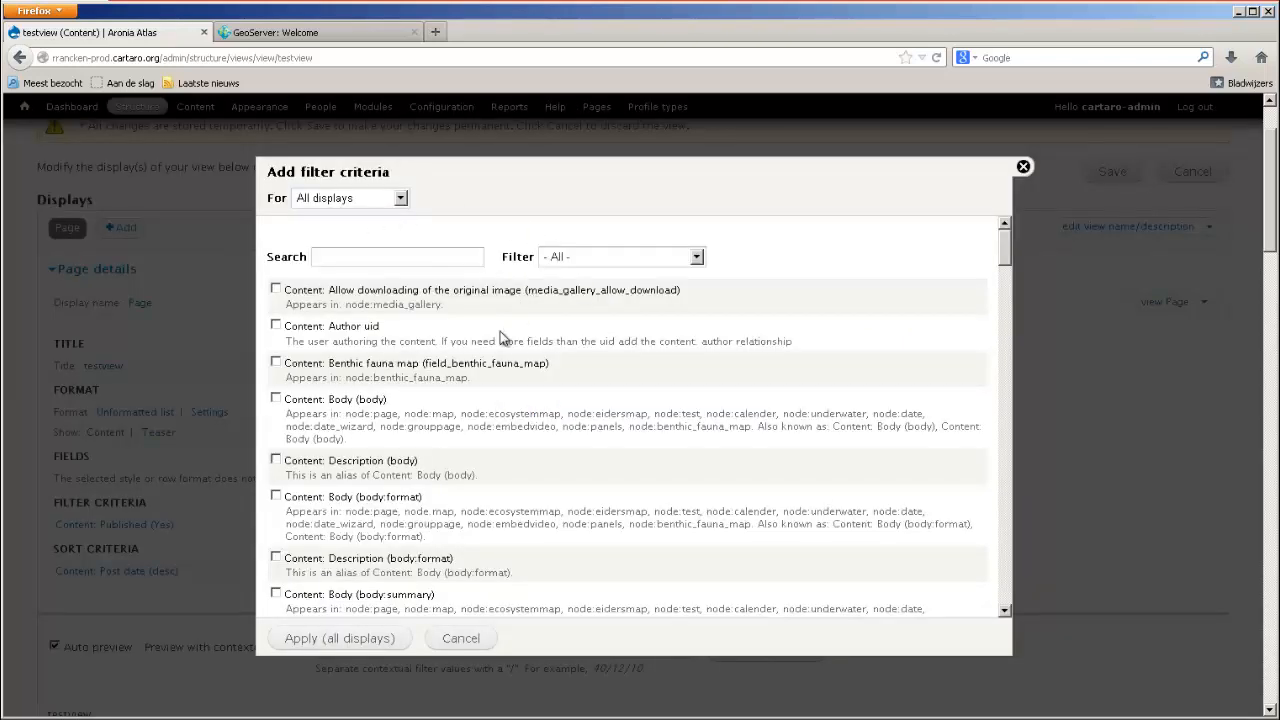
scroll(501, 334, down, 5)
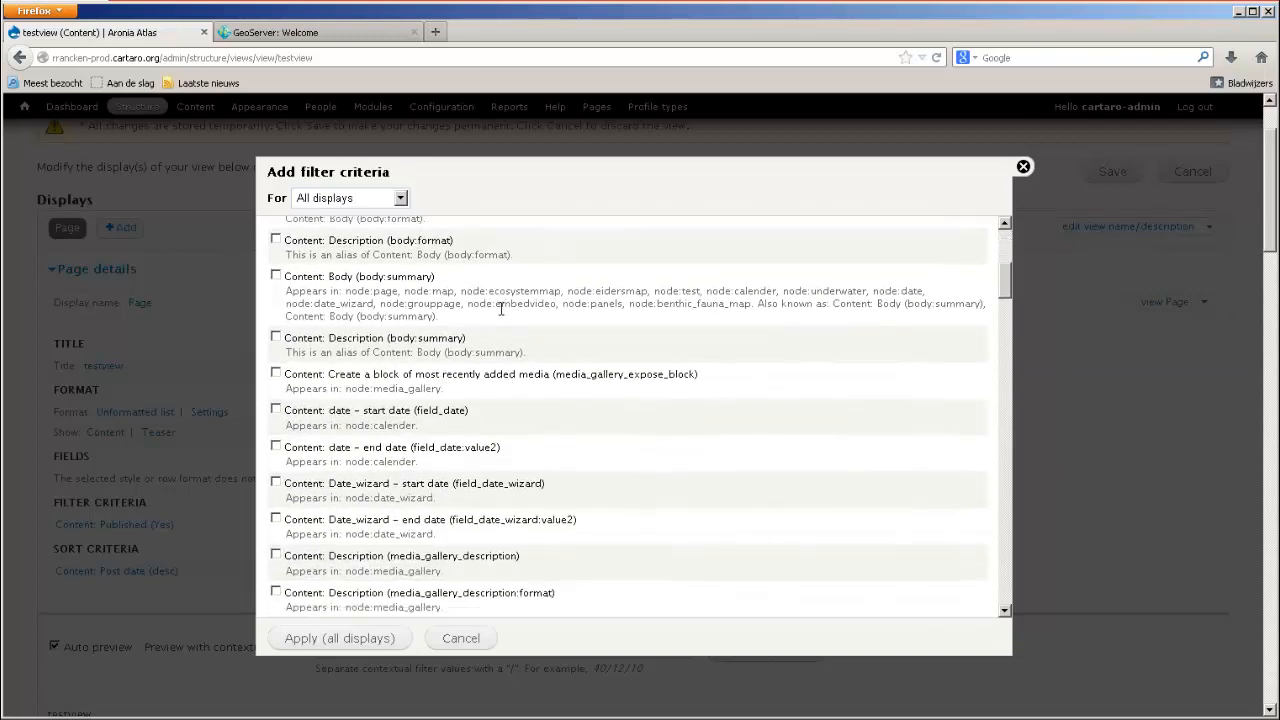
scroll(528, 408, up, 5)
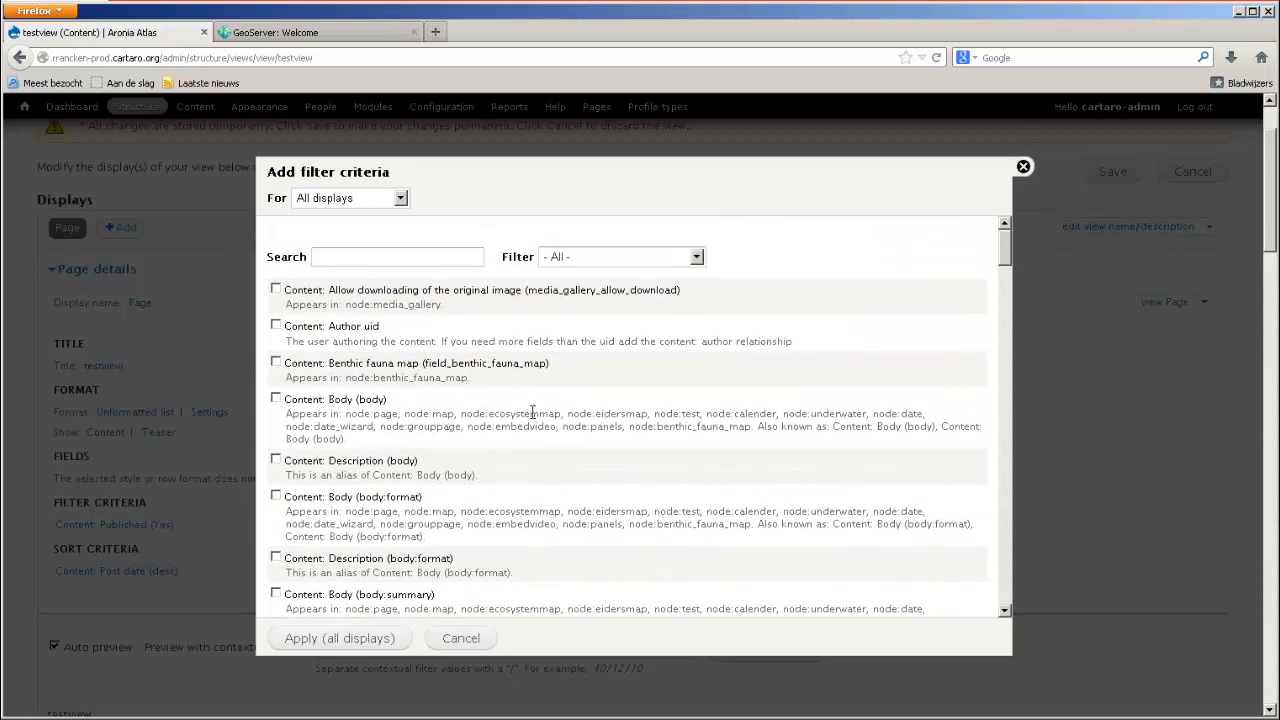
scroll(532, 412, down, 10)
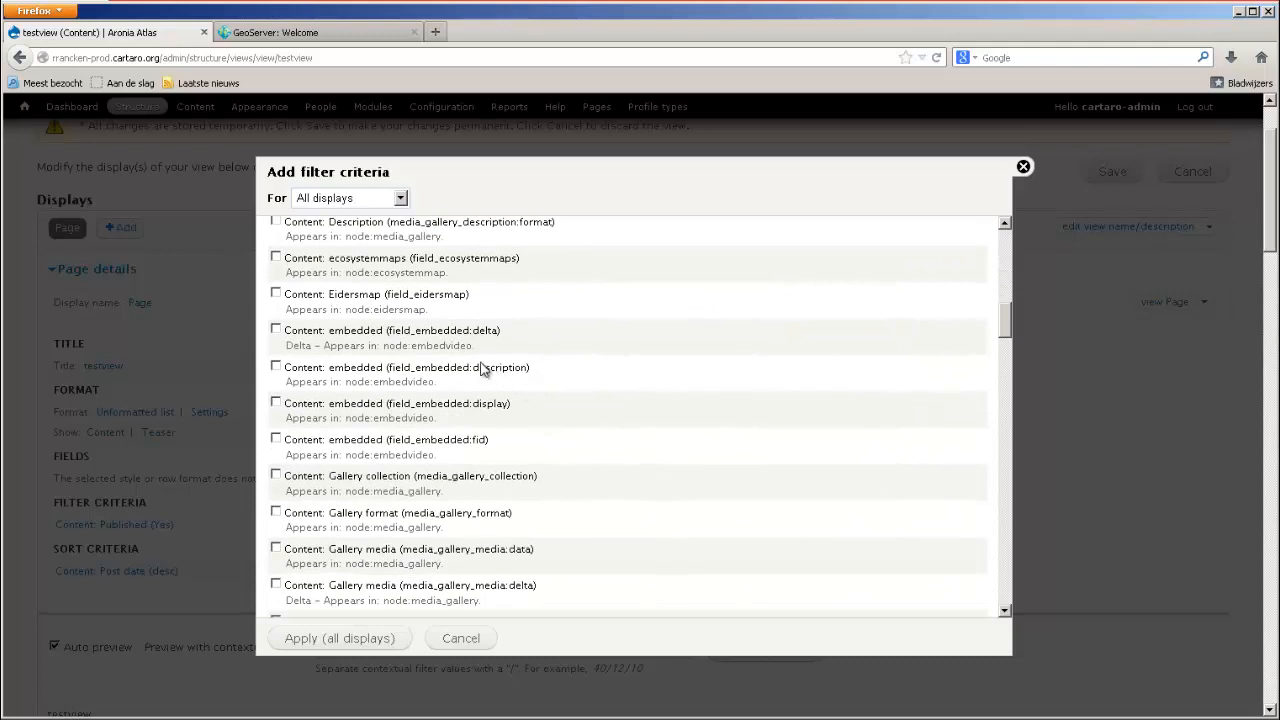
scroll(500, 370, down, 10)
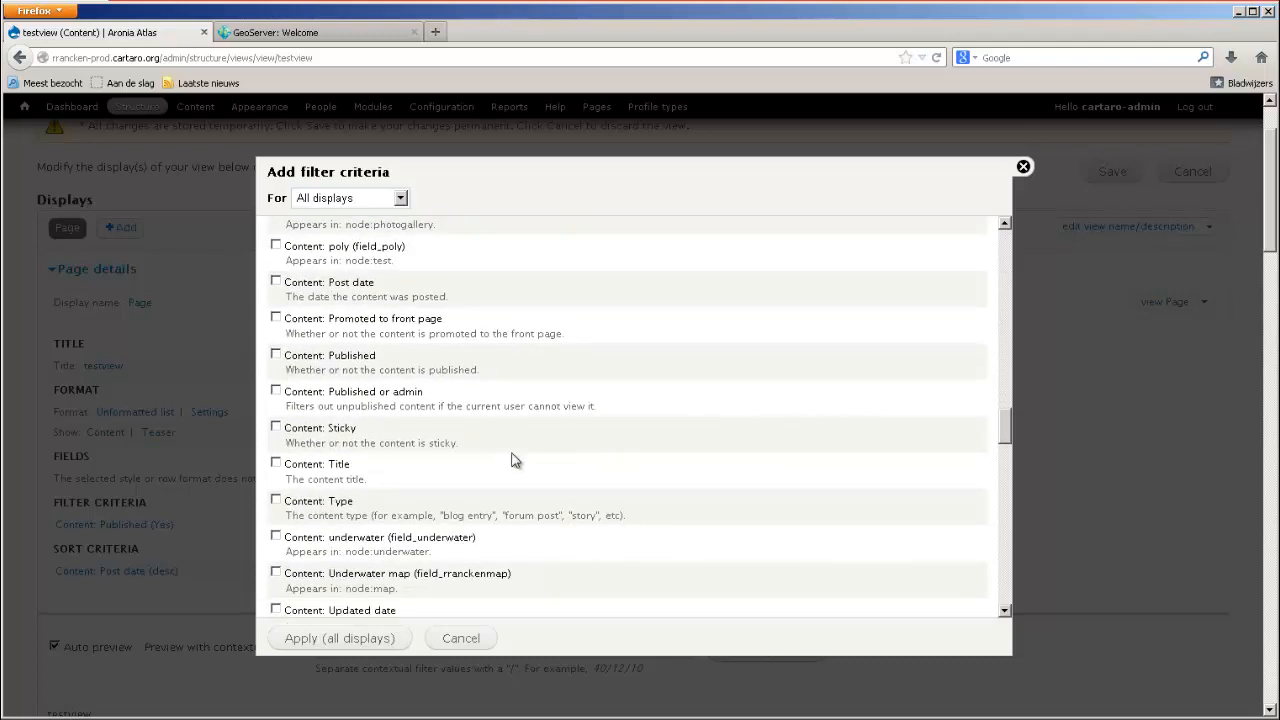
click(297, 464)
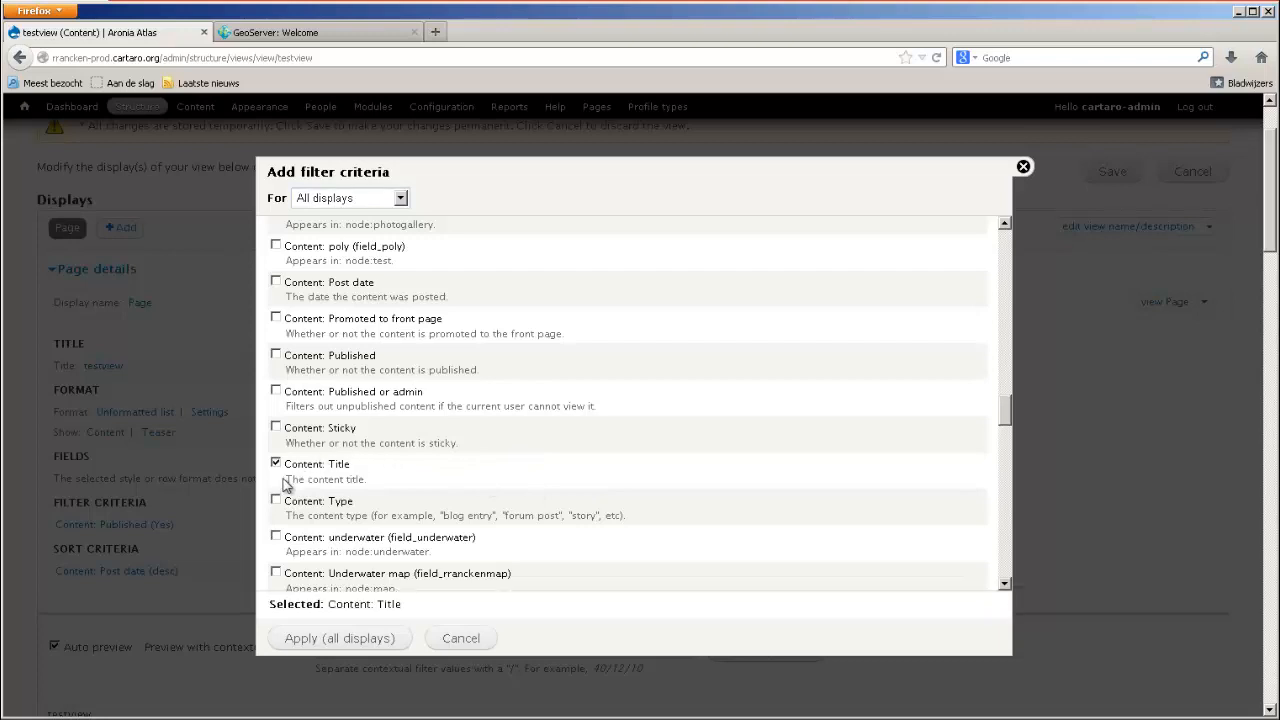
click(340, 638)
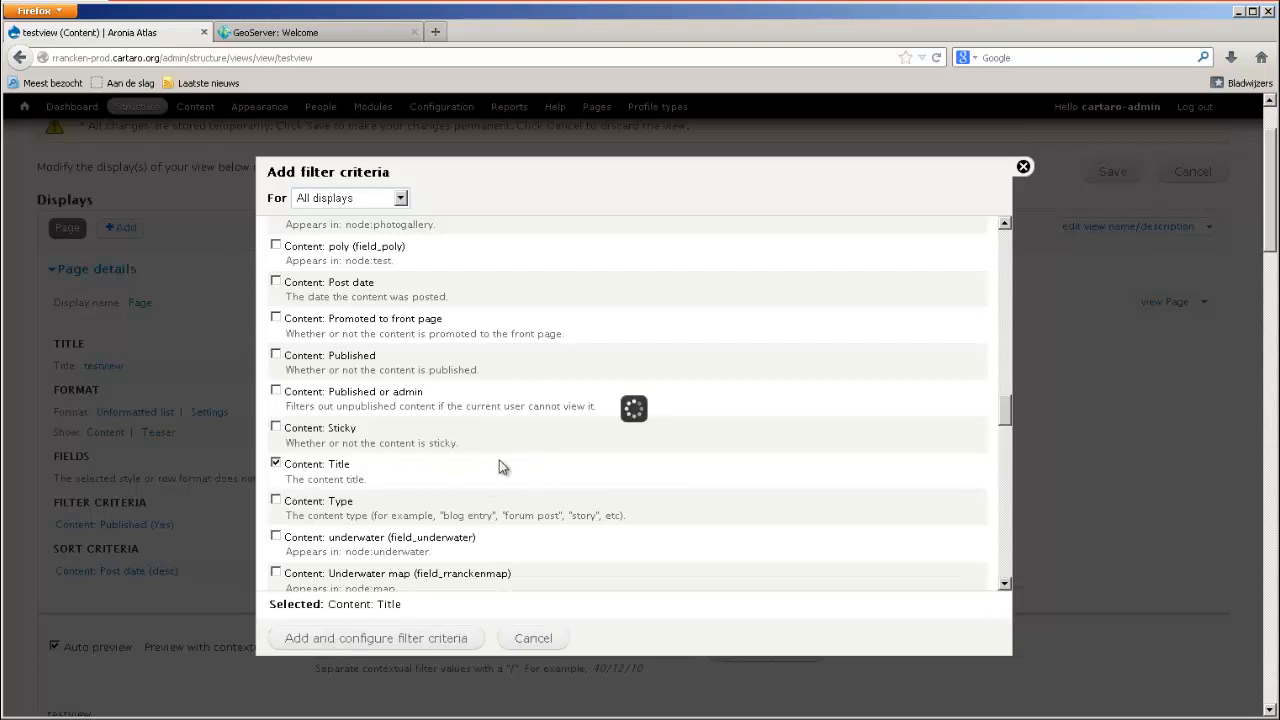
click(408, 639)
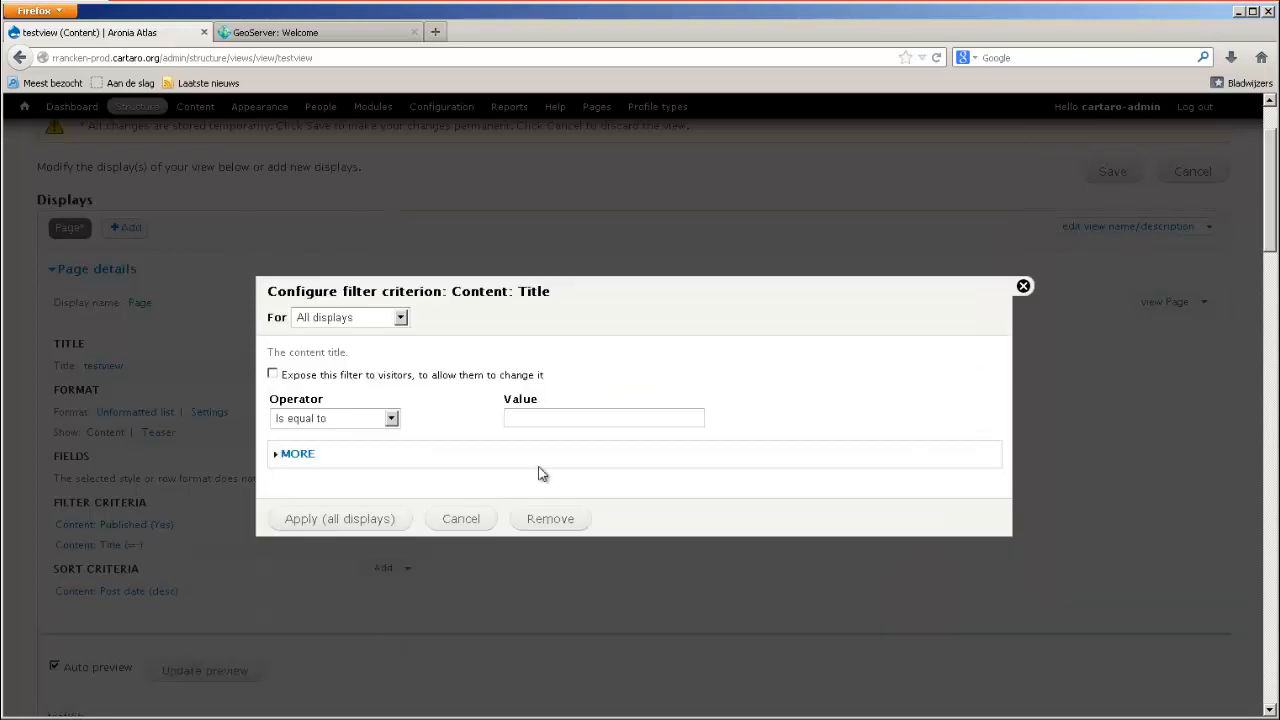
Set the title filter to "Is equal to" with the value "About" and apply it to all displays.
text(o)
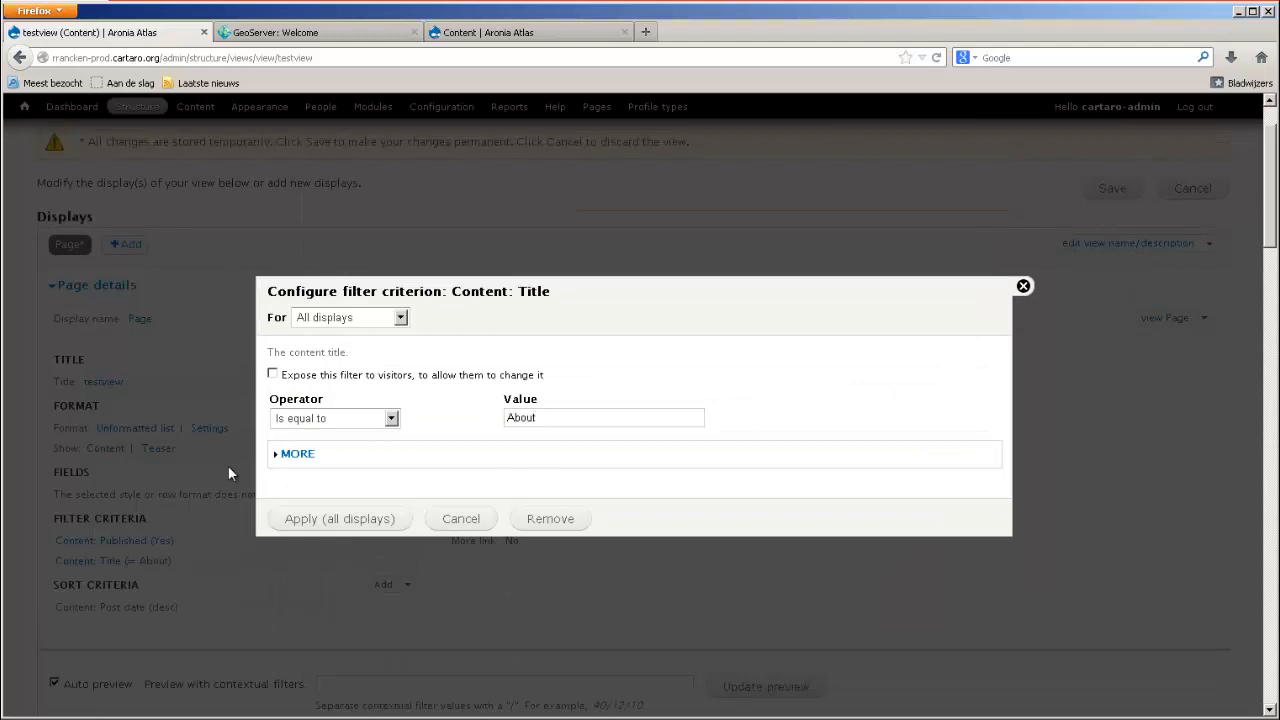
text(ut)
click(332, 520)
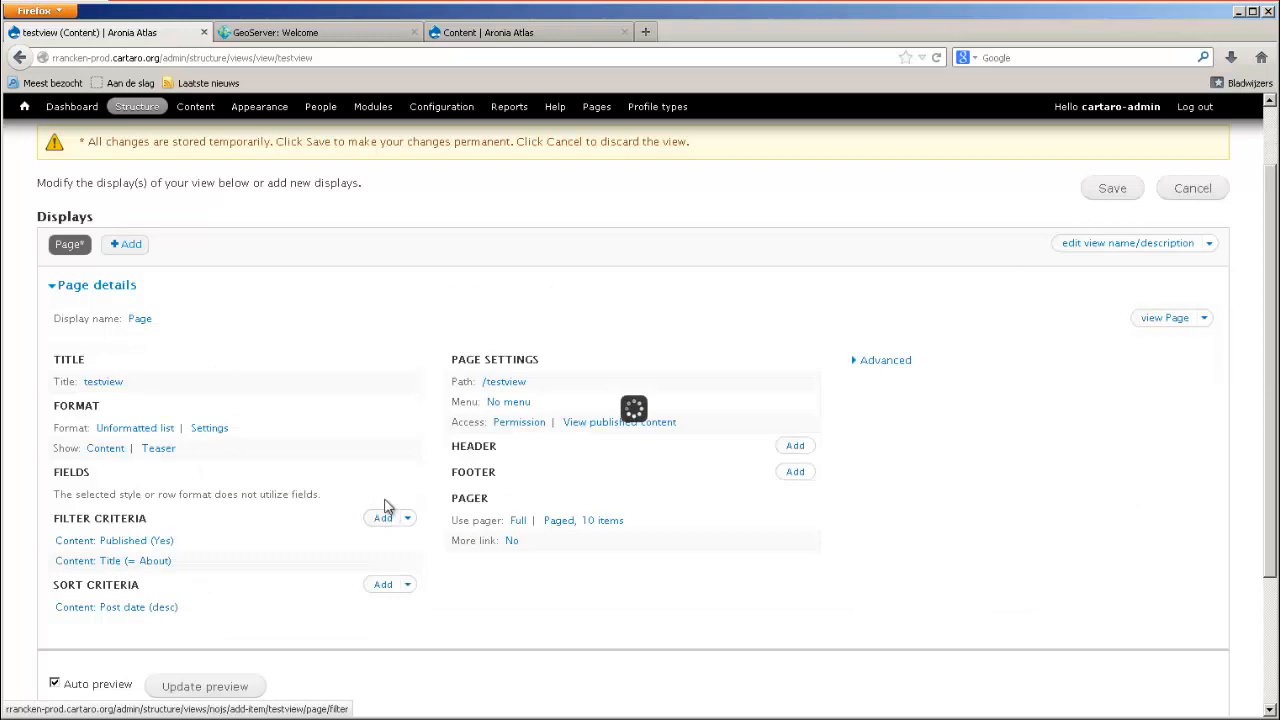
Review the preview and the advanced settings of testview, and save the view.
scroll(384, 510, down, 3)
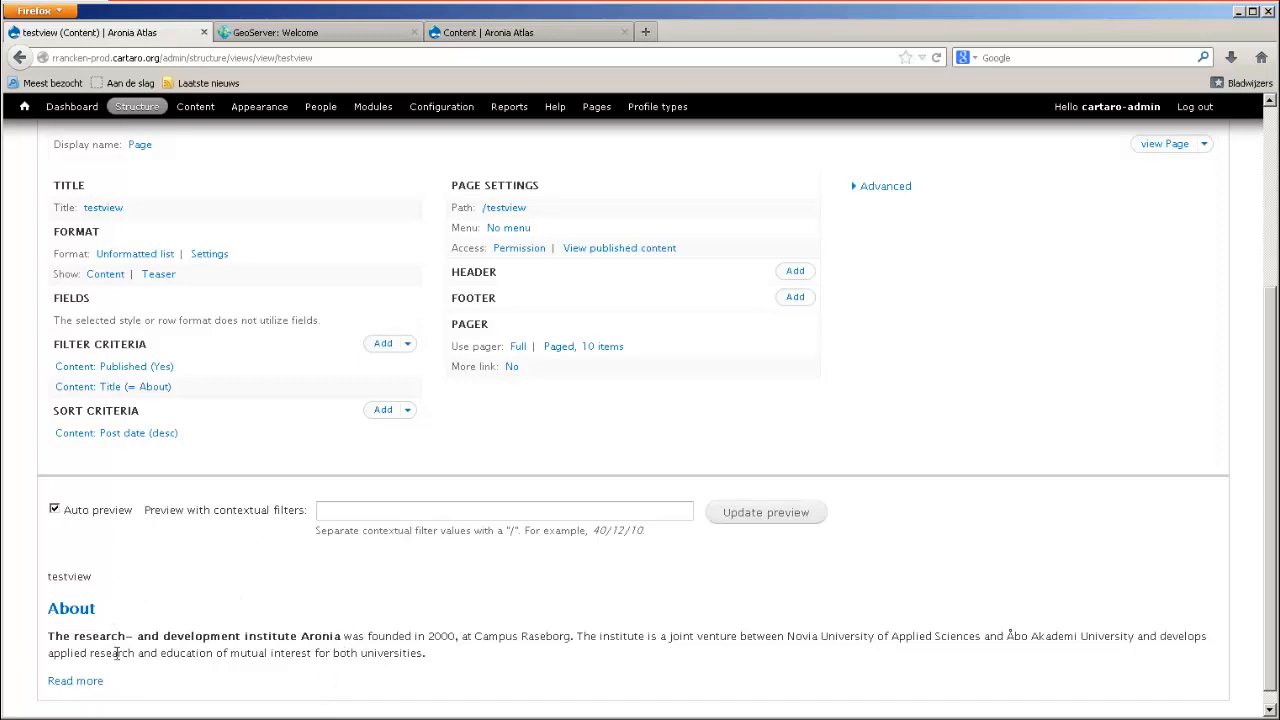
scroll(286, 560, up, 3)
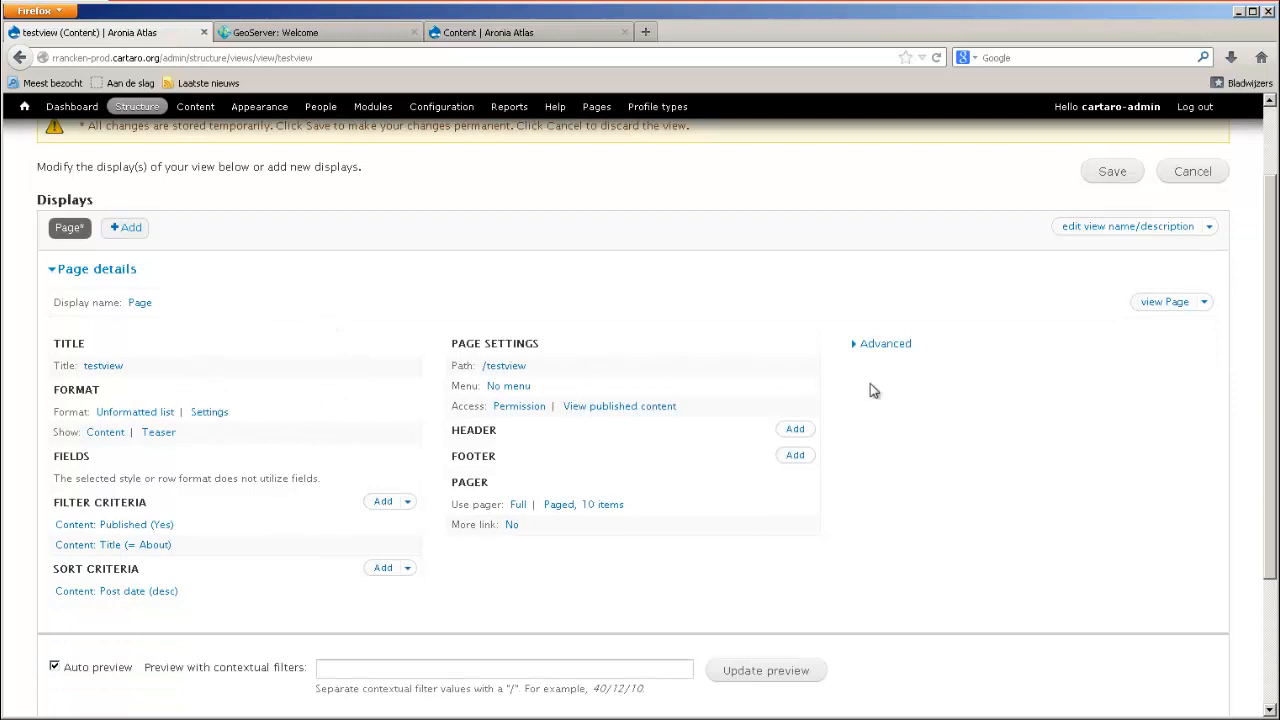
click(856, 346)
scroll(1000, 395, down, 3)
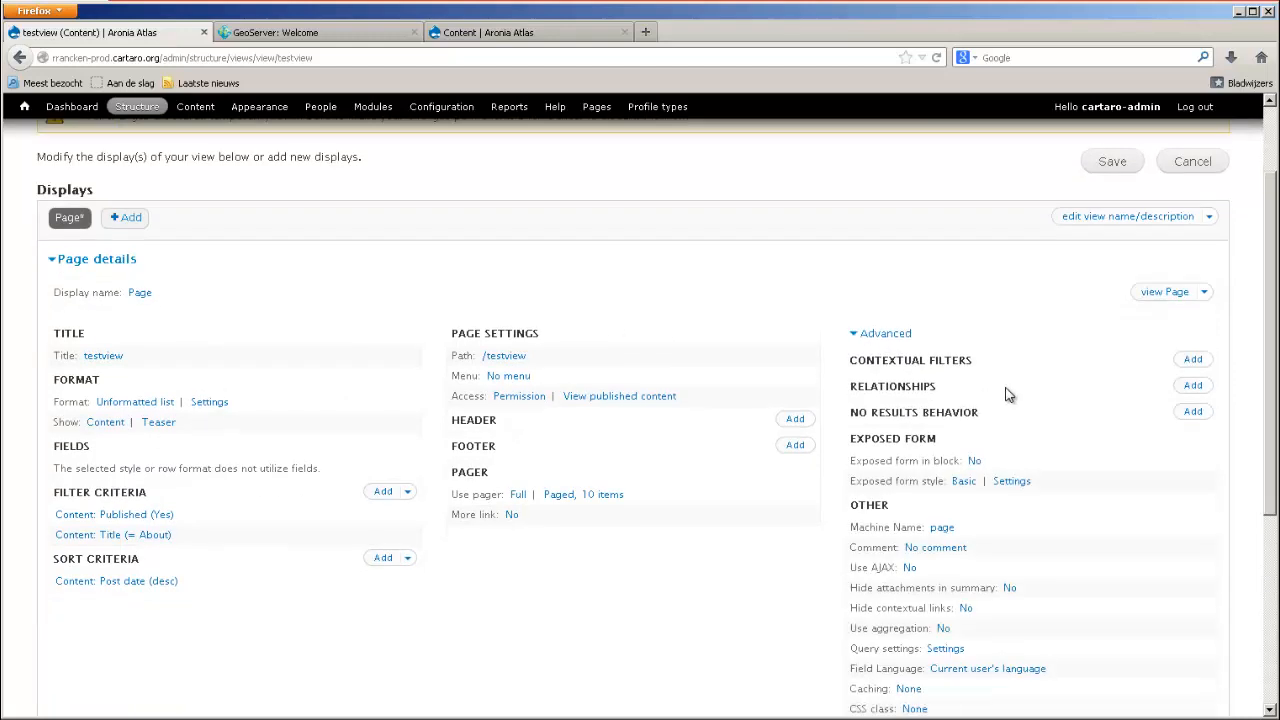
scroll(684, 498, up, 3)
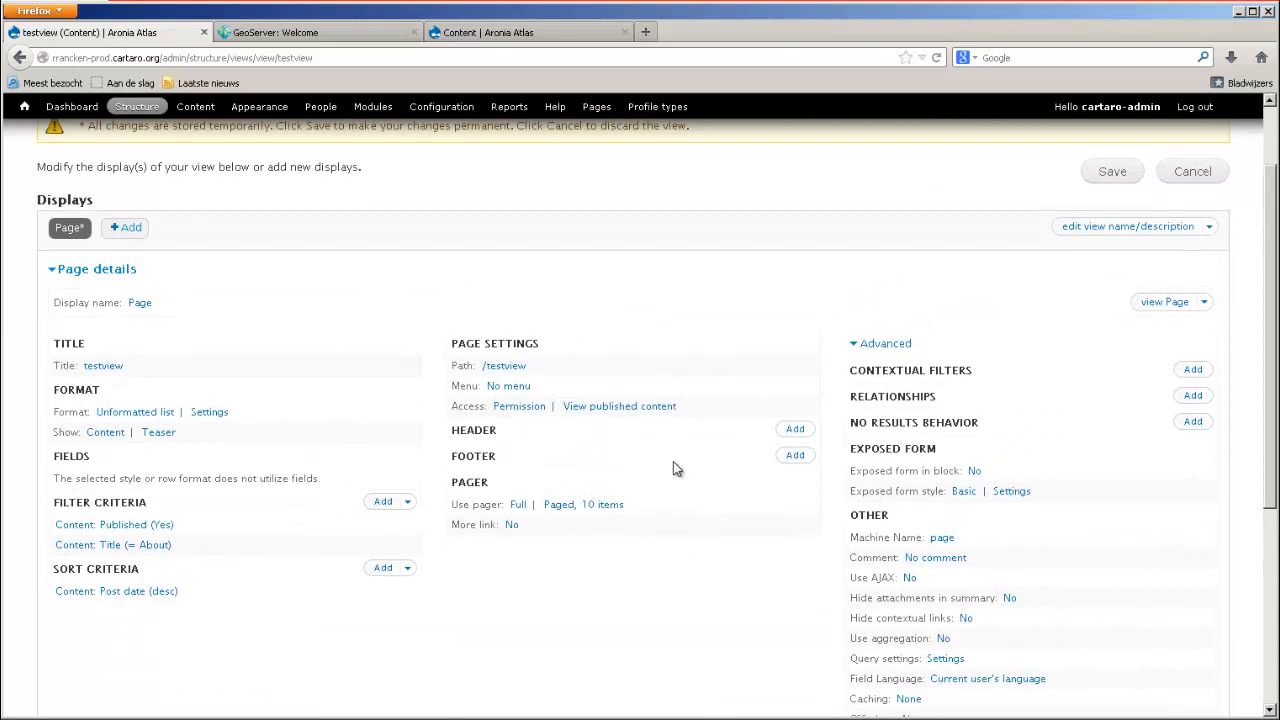
scroll(675, 468, up, 2)
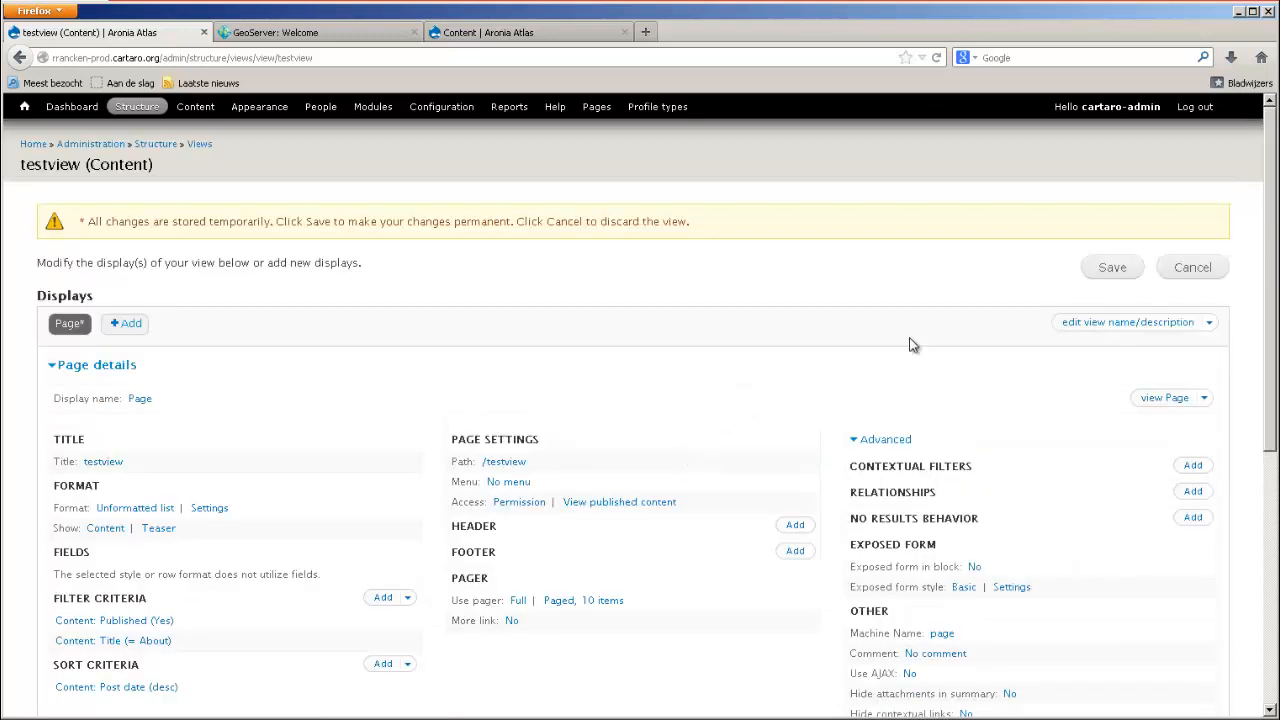
click(1112, 267)
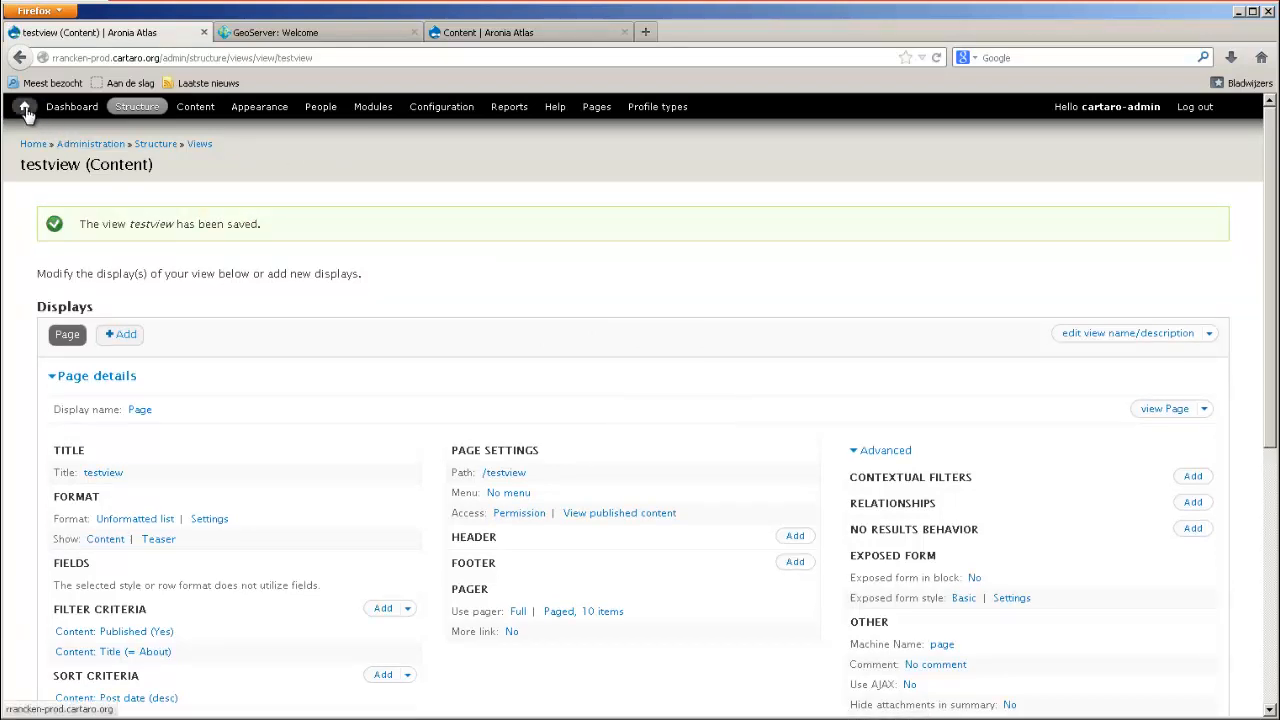
Open the site's page at the path /testview and follow its About teaser to the full article.
click(70, 106)
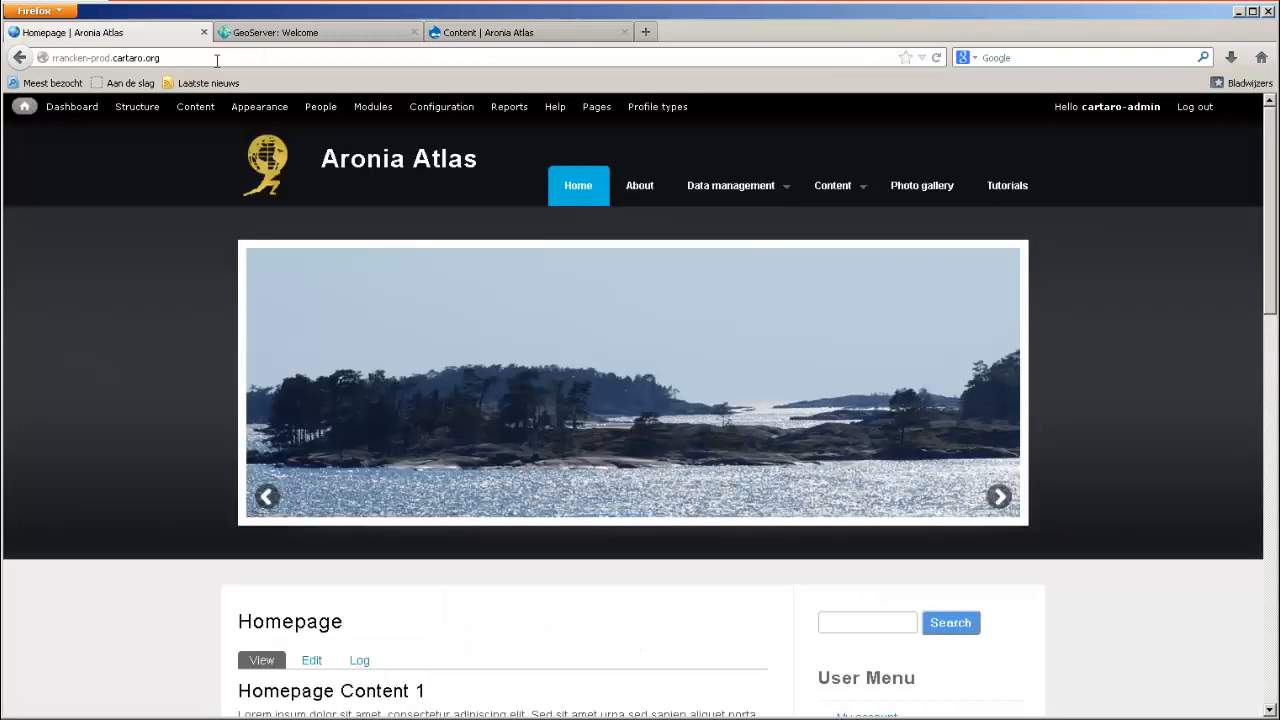
click(225, 57)
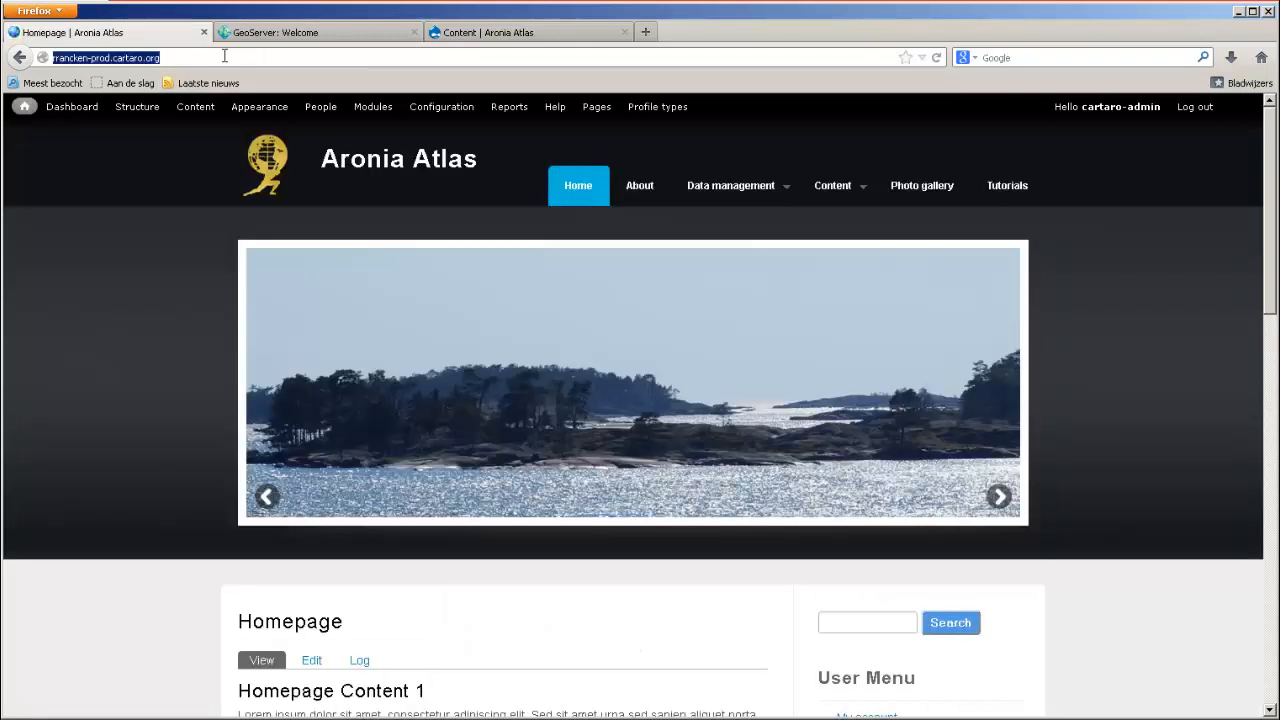
click(224, 59)
text(/)
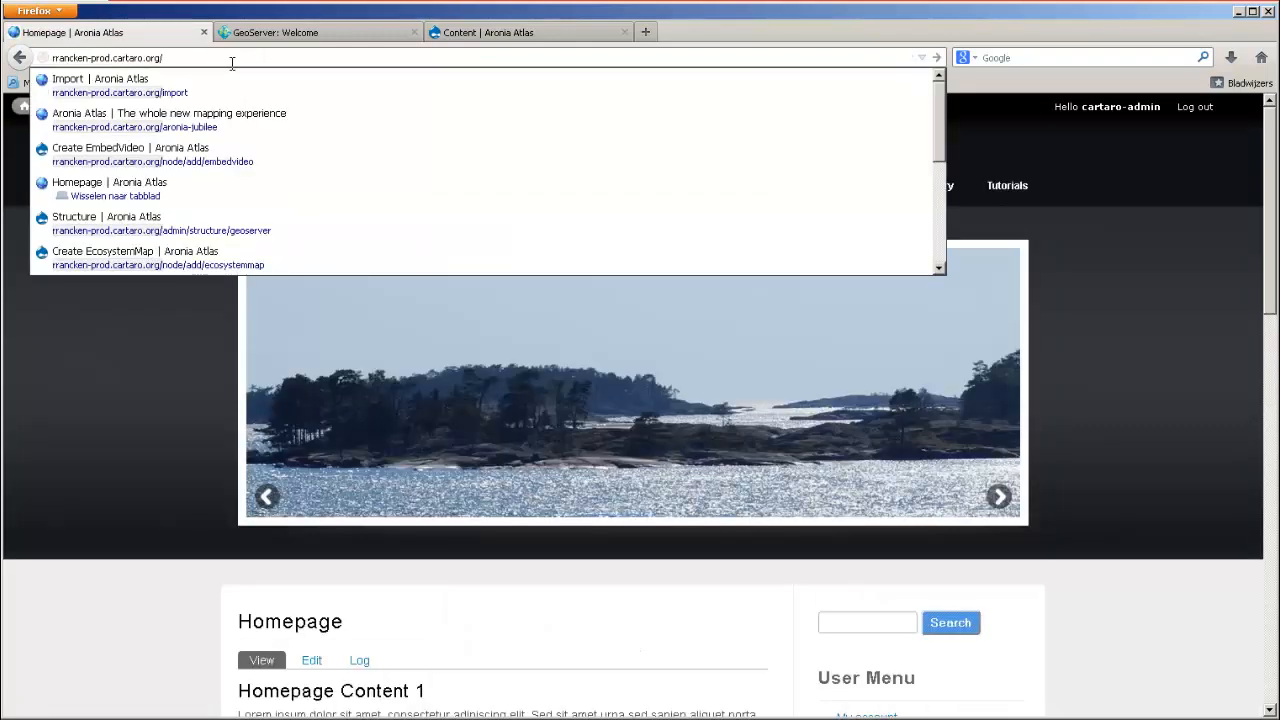
text(testpage)
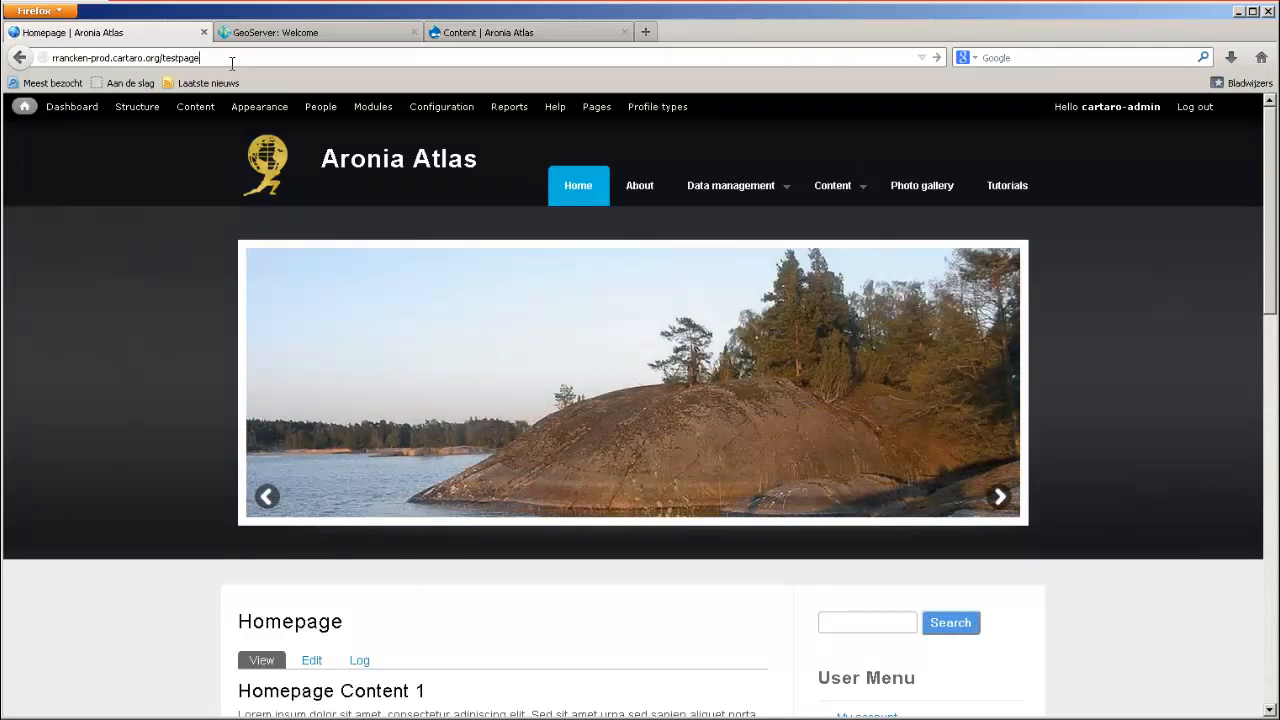
key(Return)
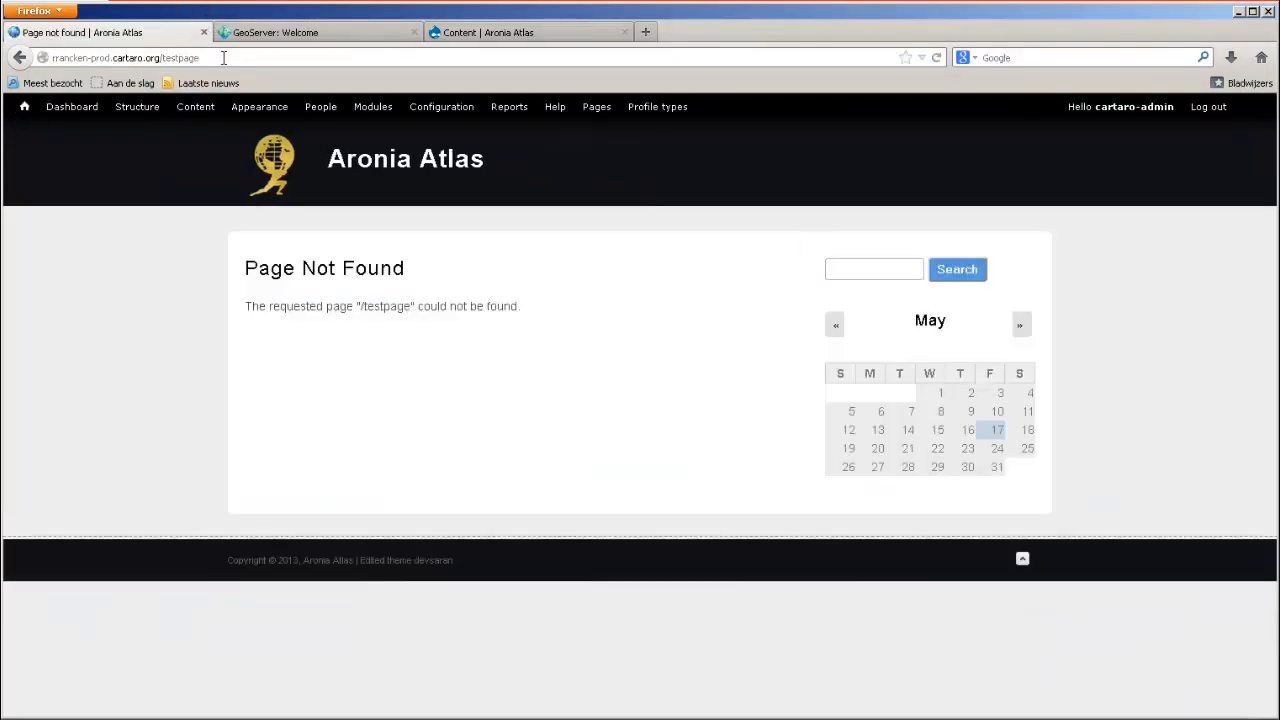
drag(200, 57, 184, 57)
text(view)
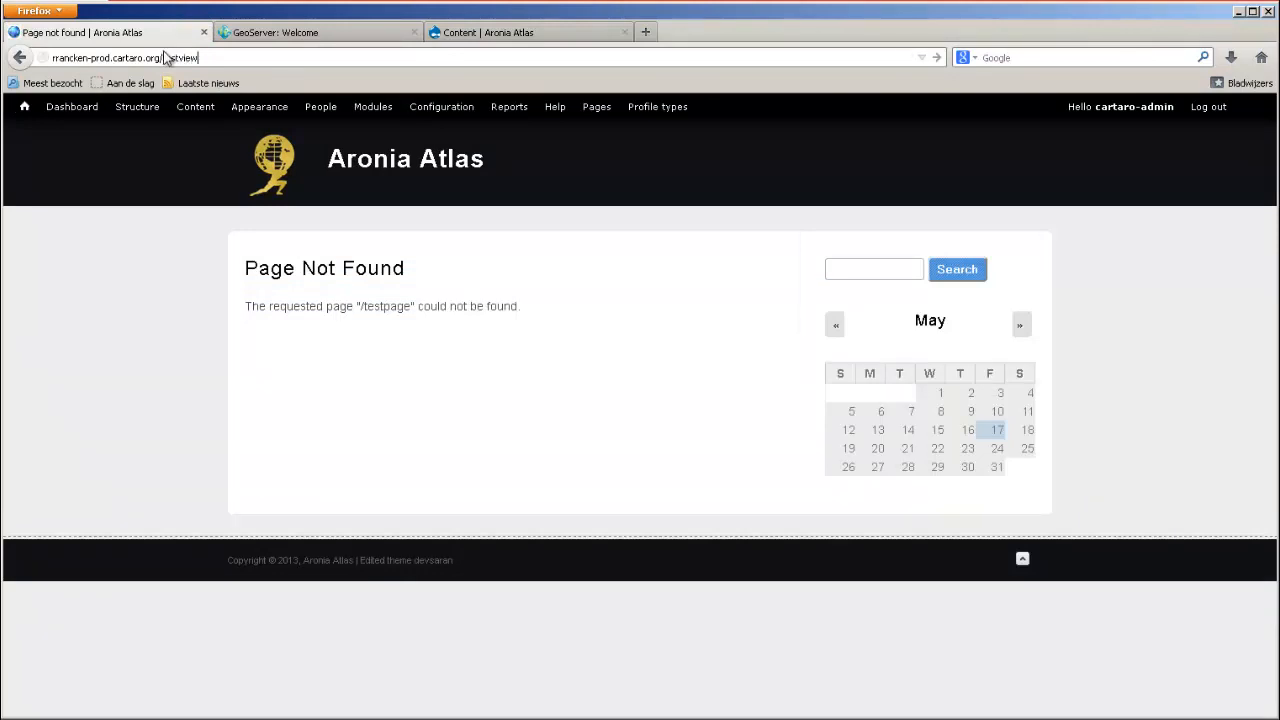
key(Return)
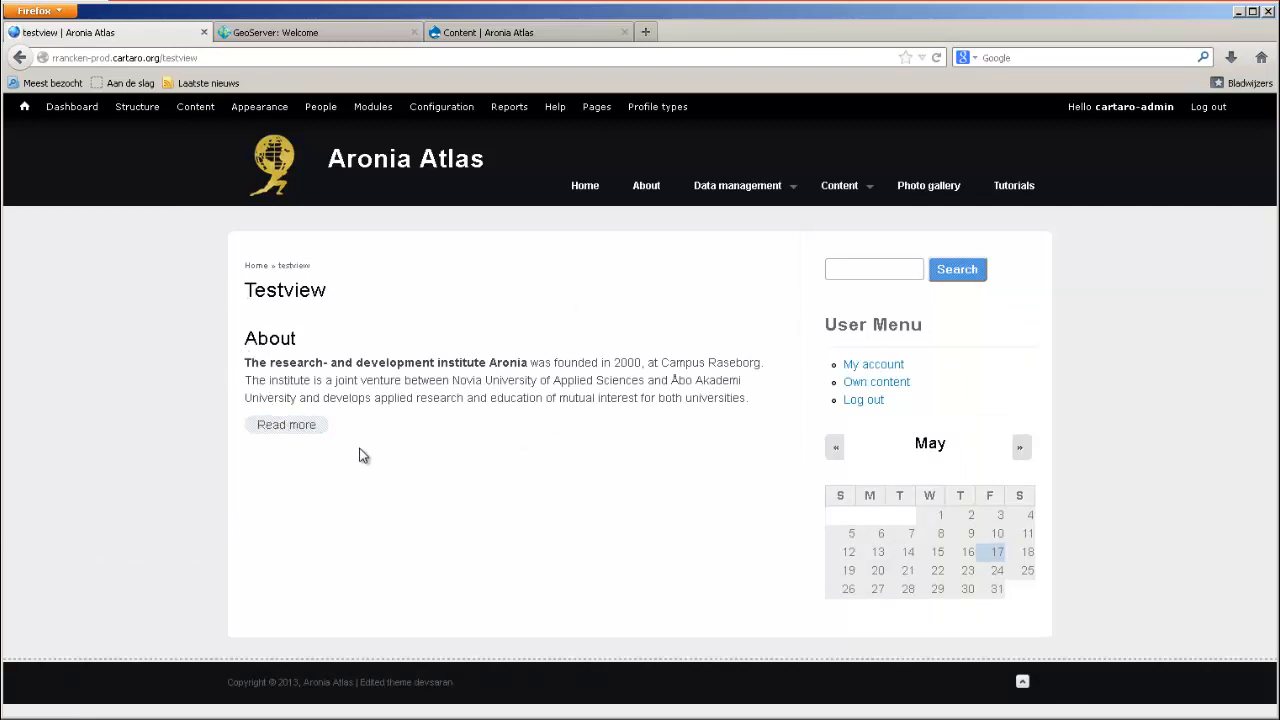
click(297, 440)
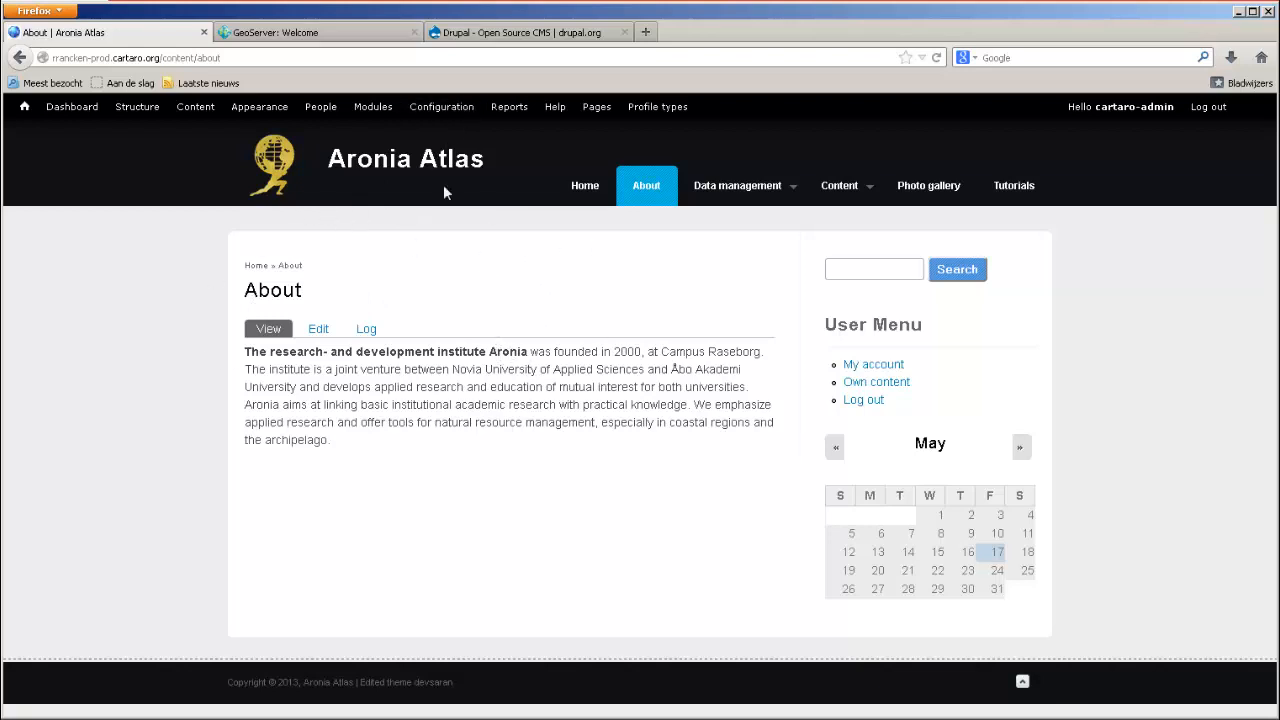
Switch to the drupal.org site and limit its search to Modules, ready for a search term.
click(495, 33)
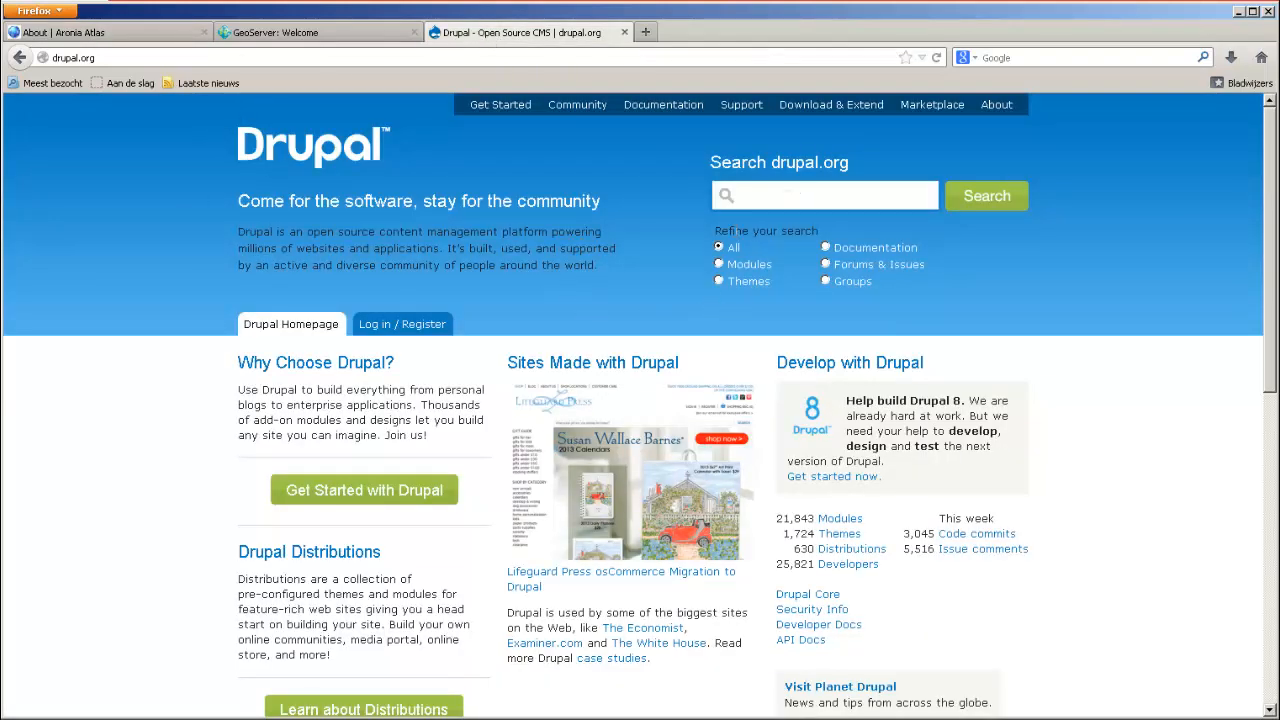
click(718, 265)
click(794, 206)
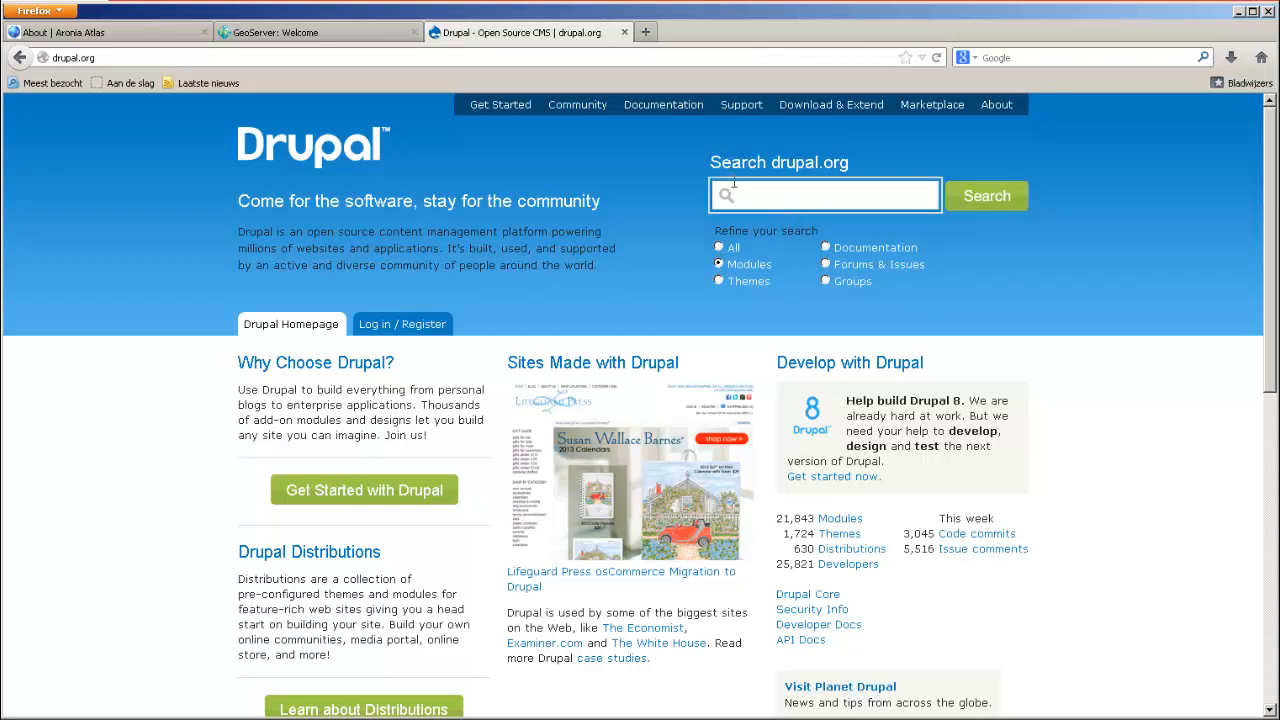
Return to the Aronia Atlas site, look through its module list, and open the form for installing a new module.
click(125, 32)
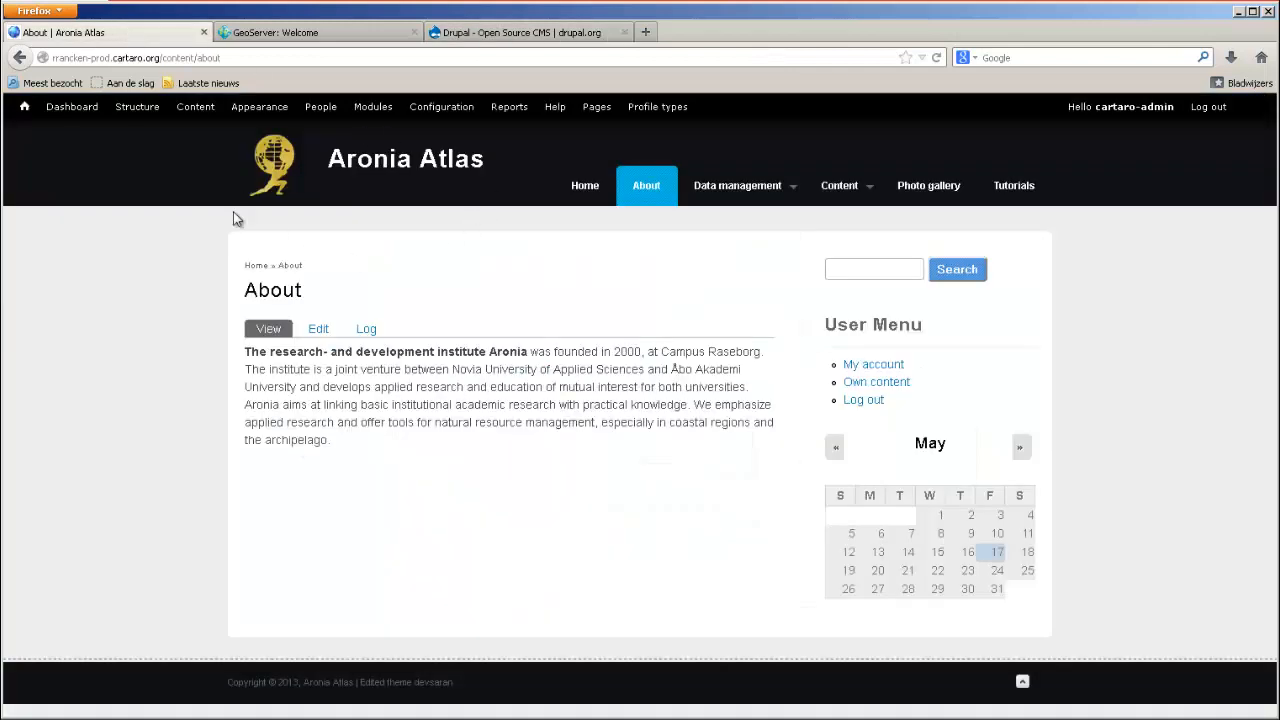
click(371, 114)
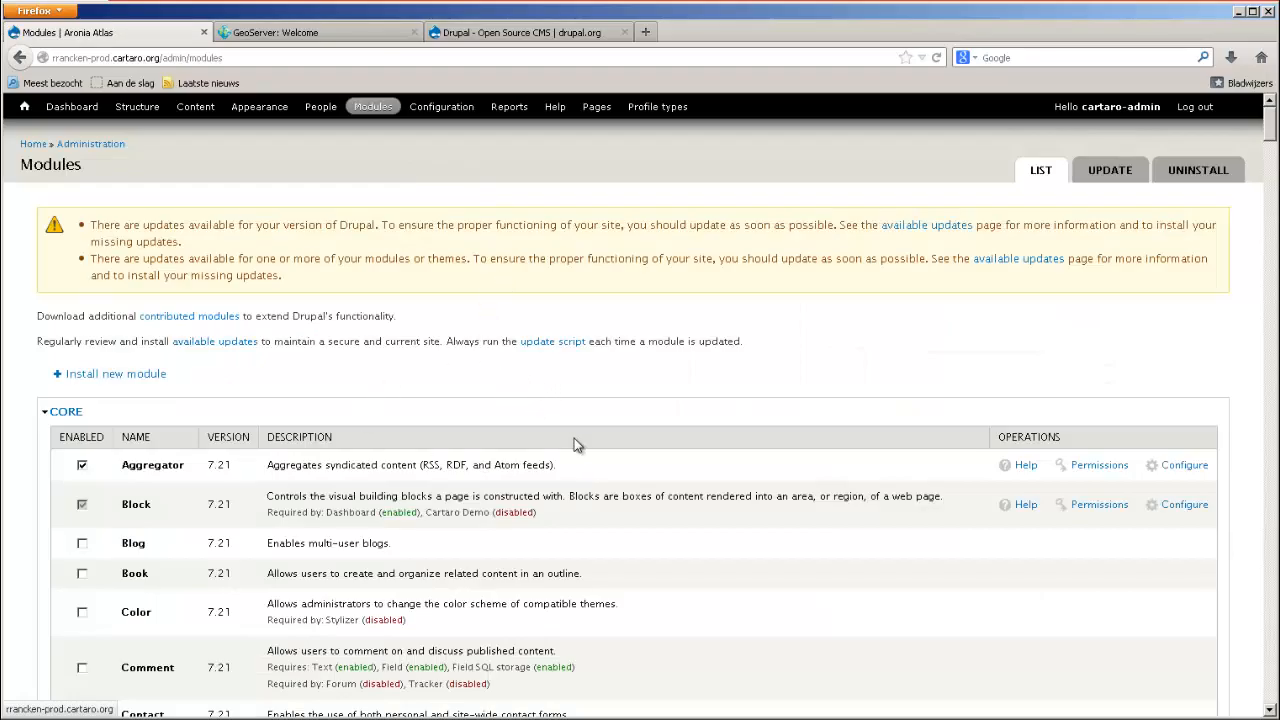
scroll(575, 443, down, 12)
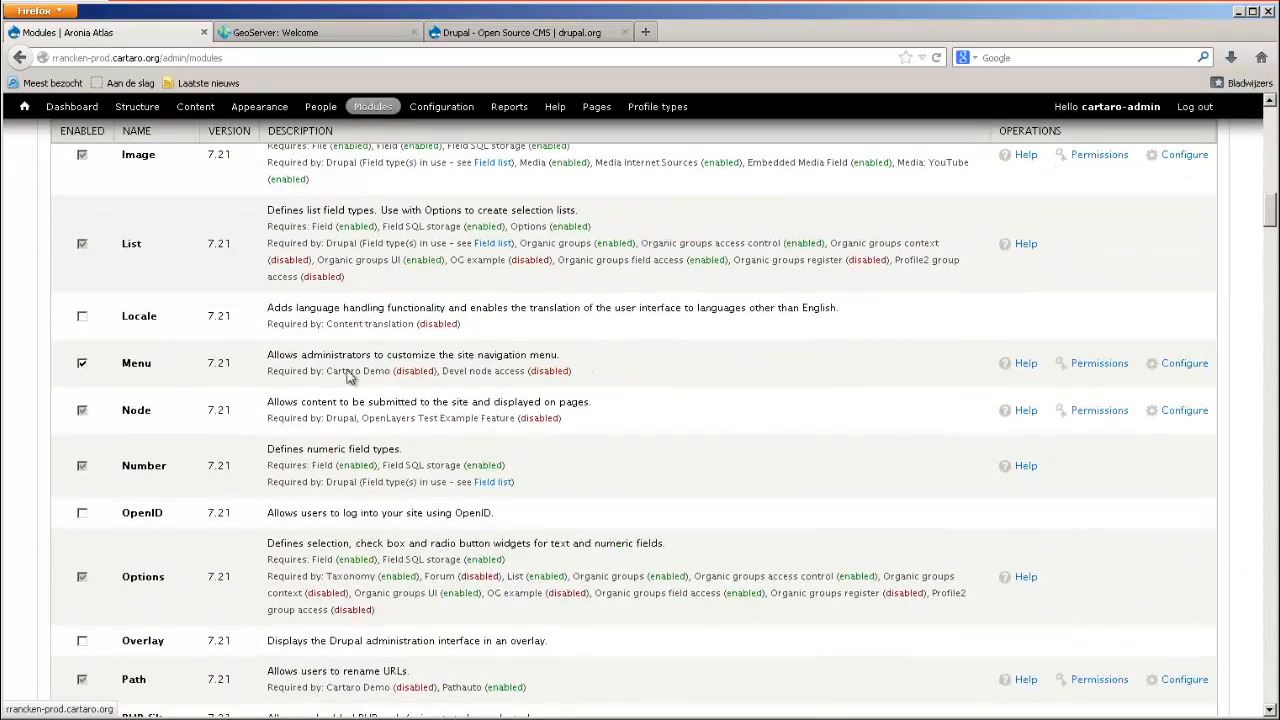
scroll(350, 376, up, 15)
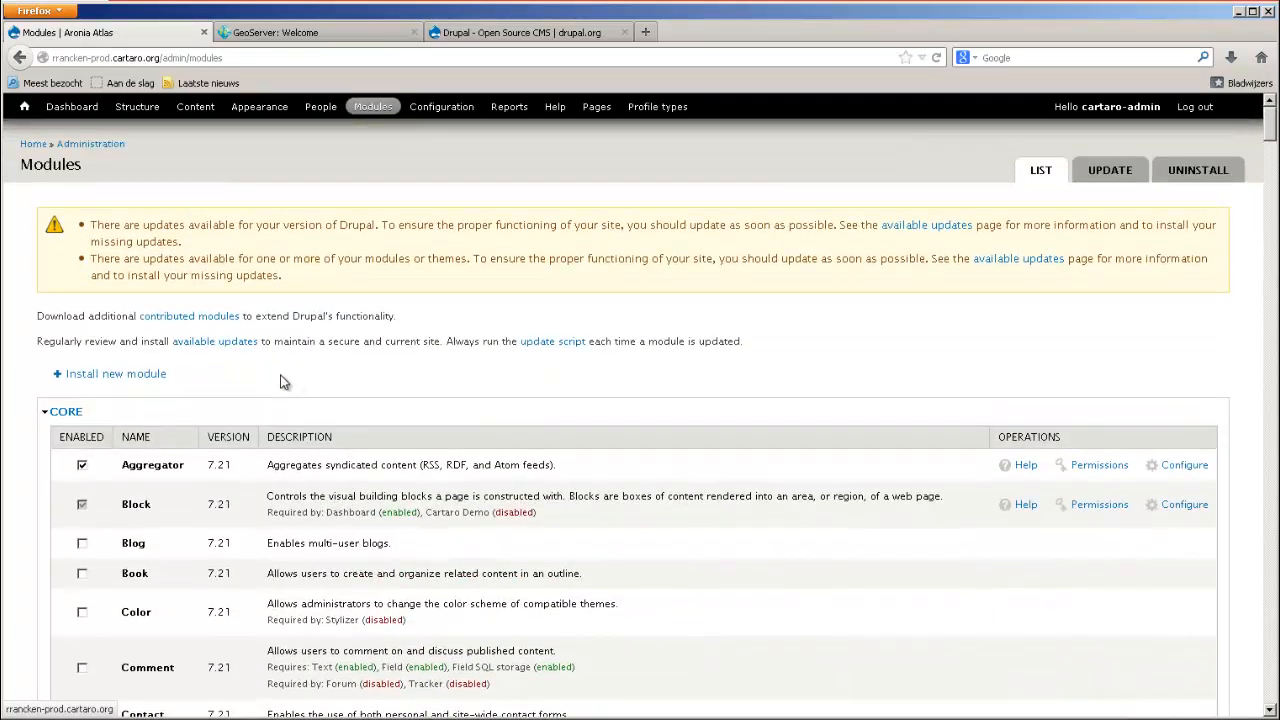
click(116, 378)
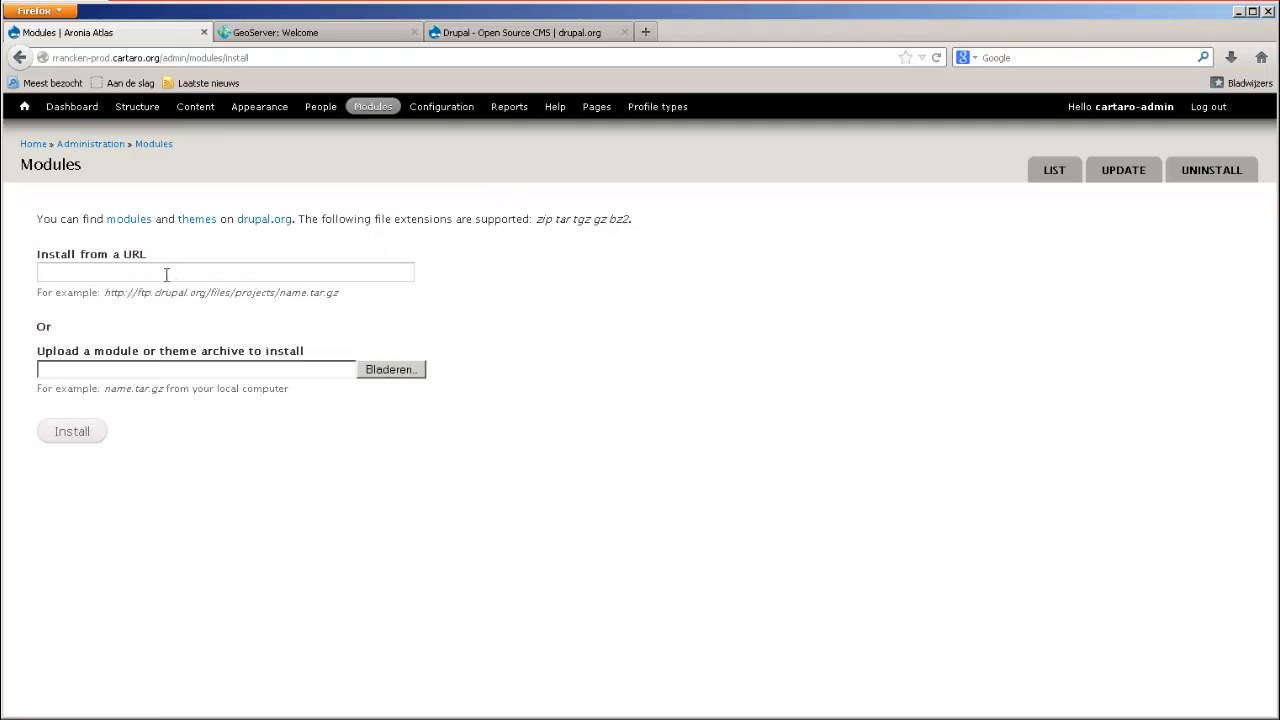
Enable the core Blog module in the site's module list and save the configuration.
click(374, 107)
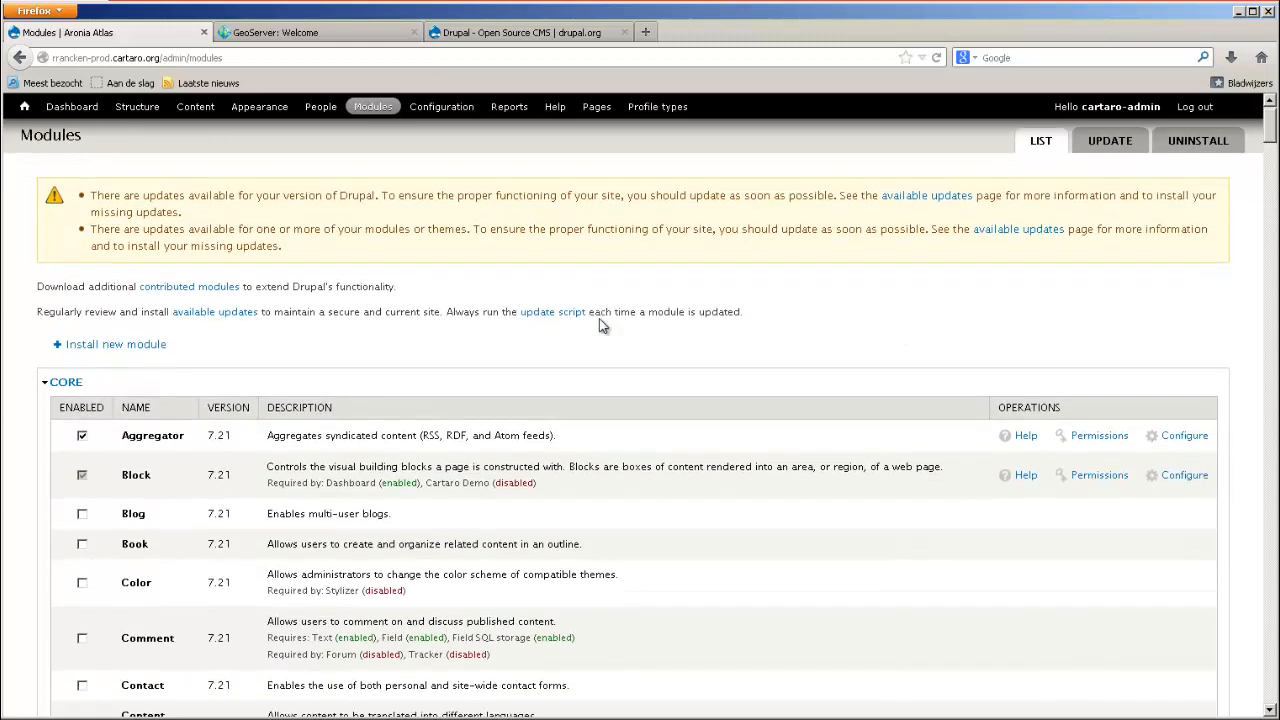
scroll(597, 323, down, 3)
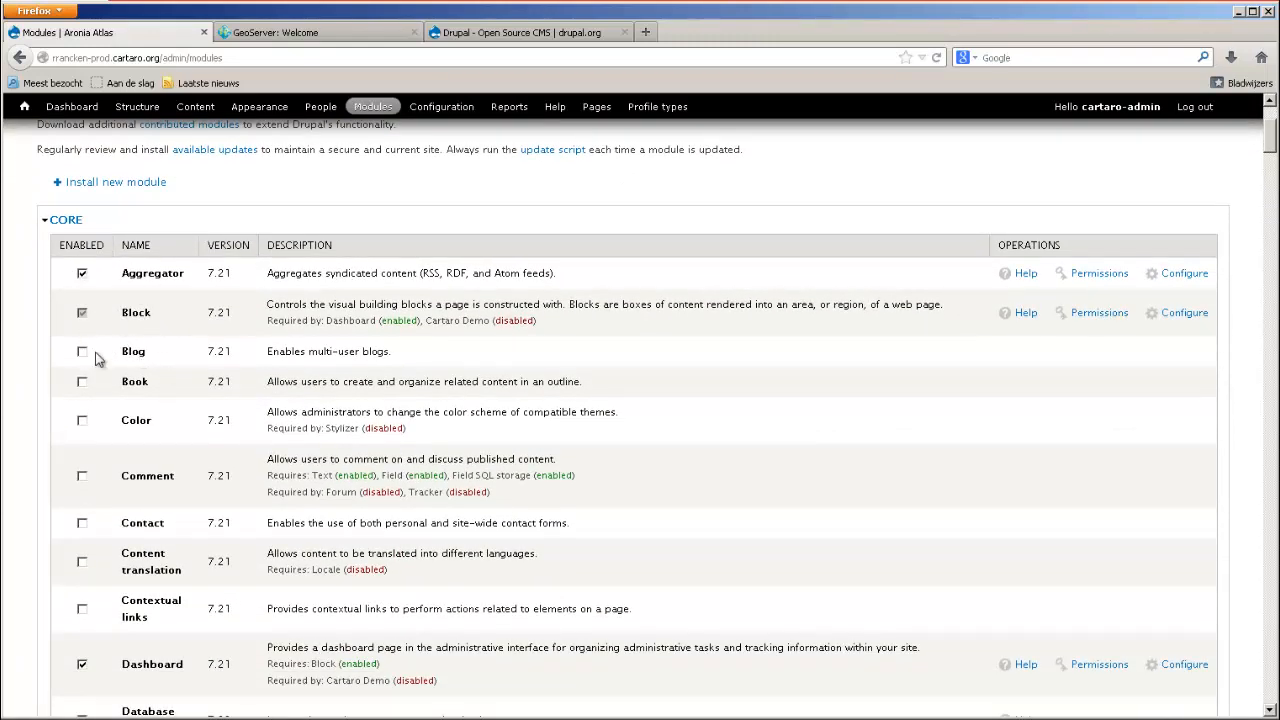
scroll(107, 390, down, 4)
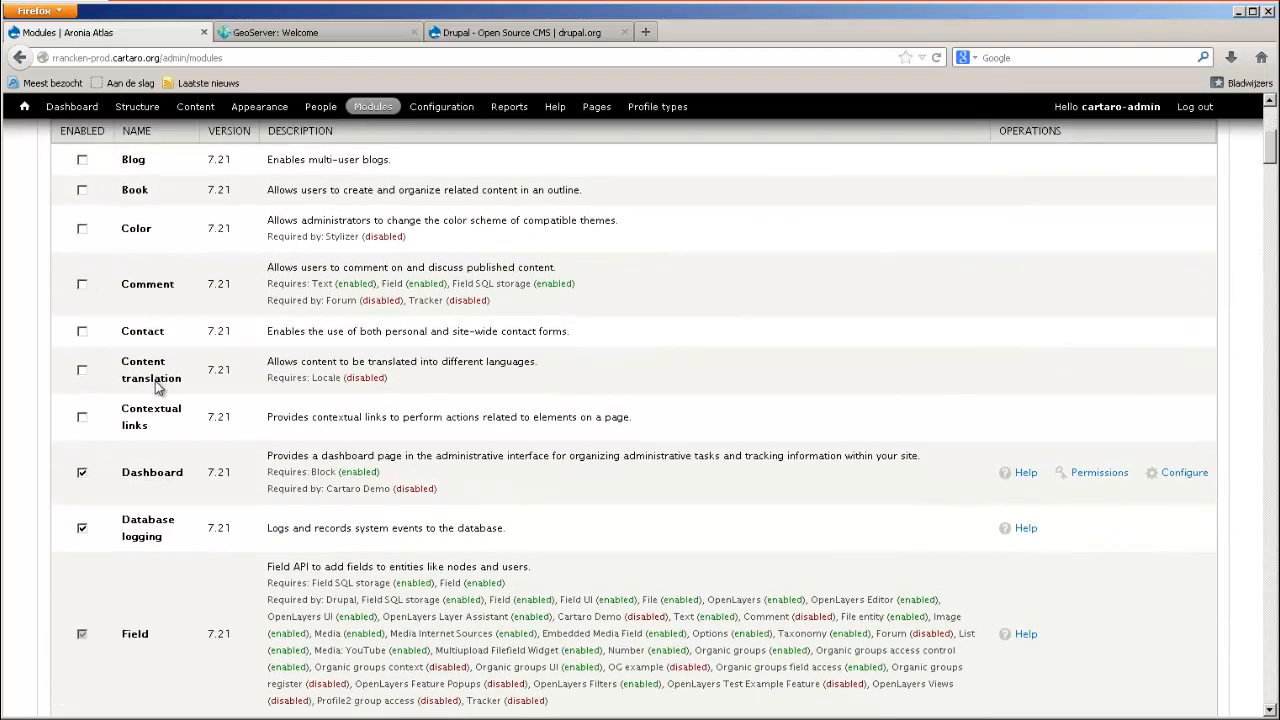
scroll(166, 394, up, 2)
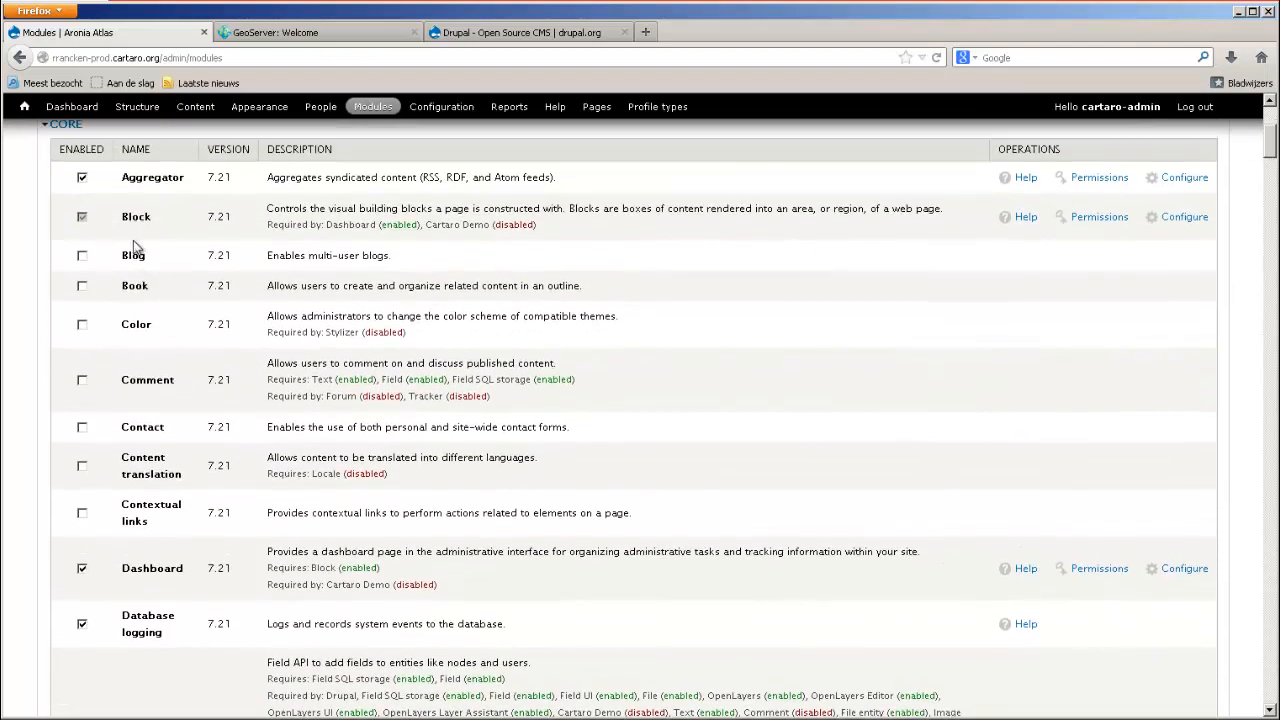
scroll(214, 330, down, 2)
scroll(197, 286, up, 2)
scroll(150, 300, down, 15)
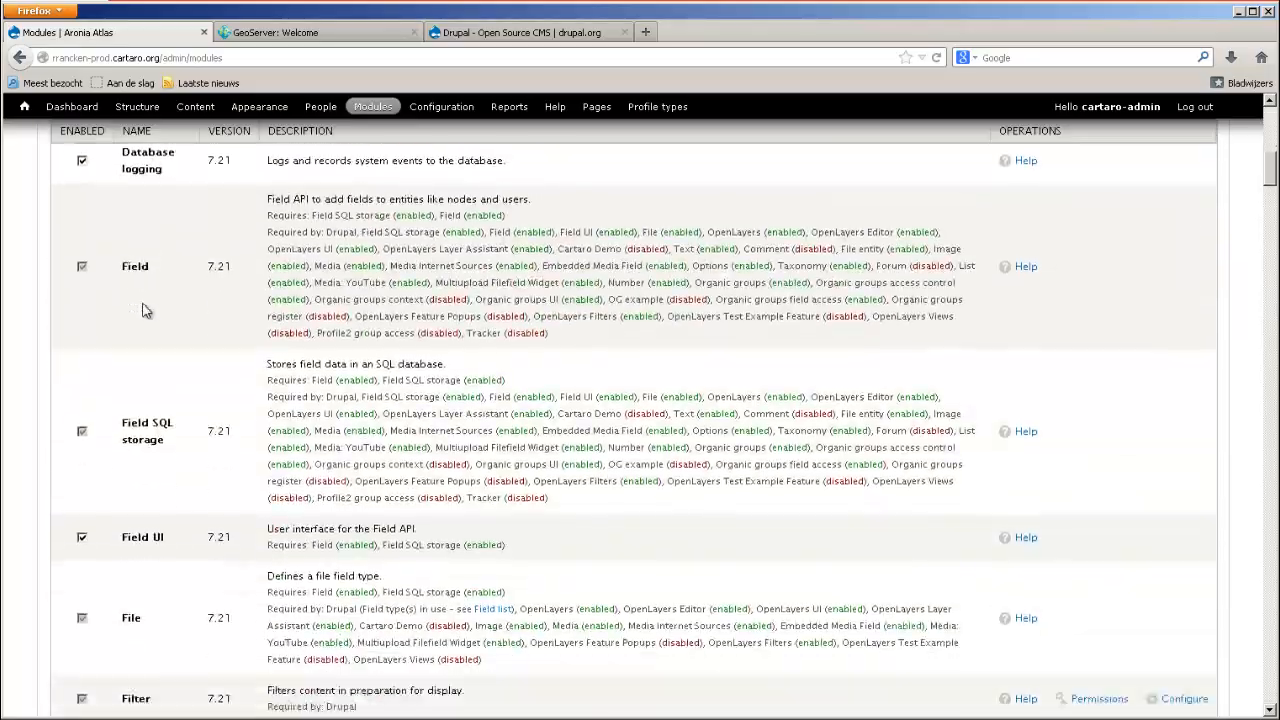
scroll(150, 330, down, 20)
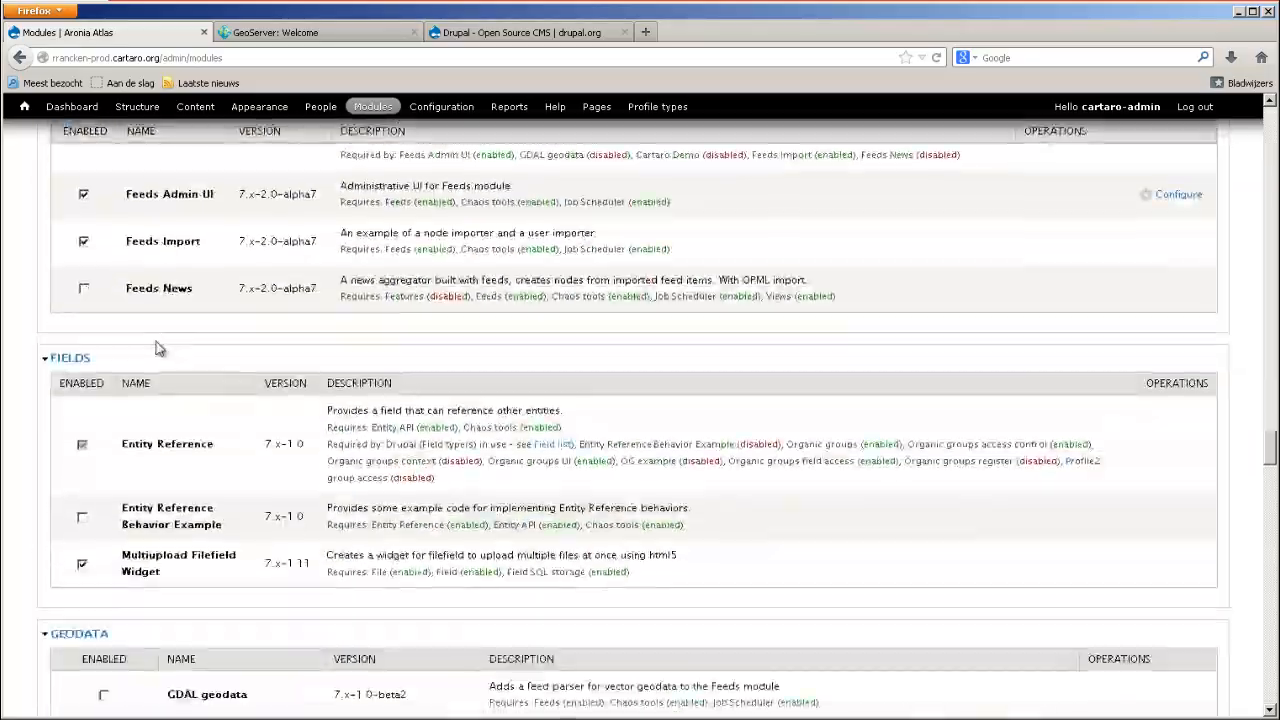
scroll(155, 345, down, 20)
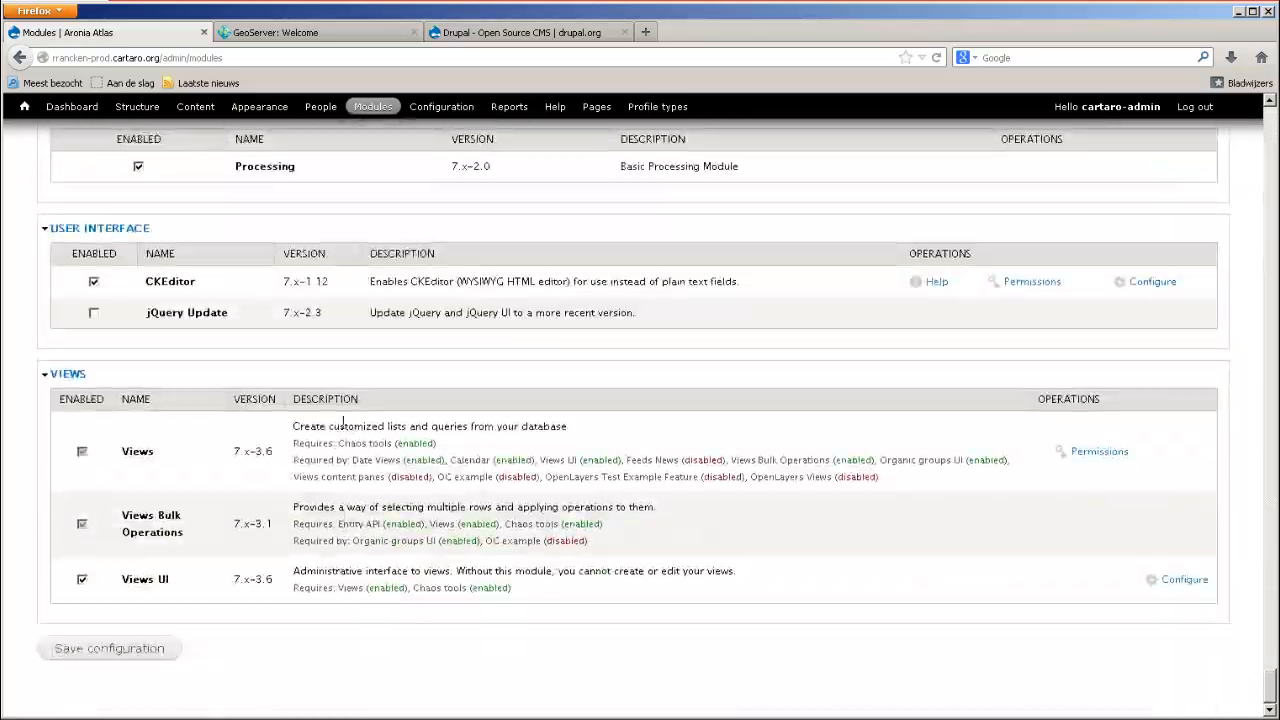
click(82, 652)
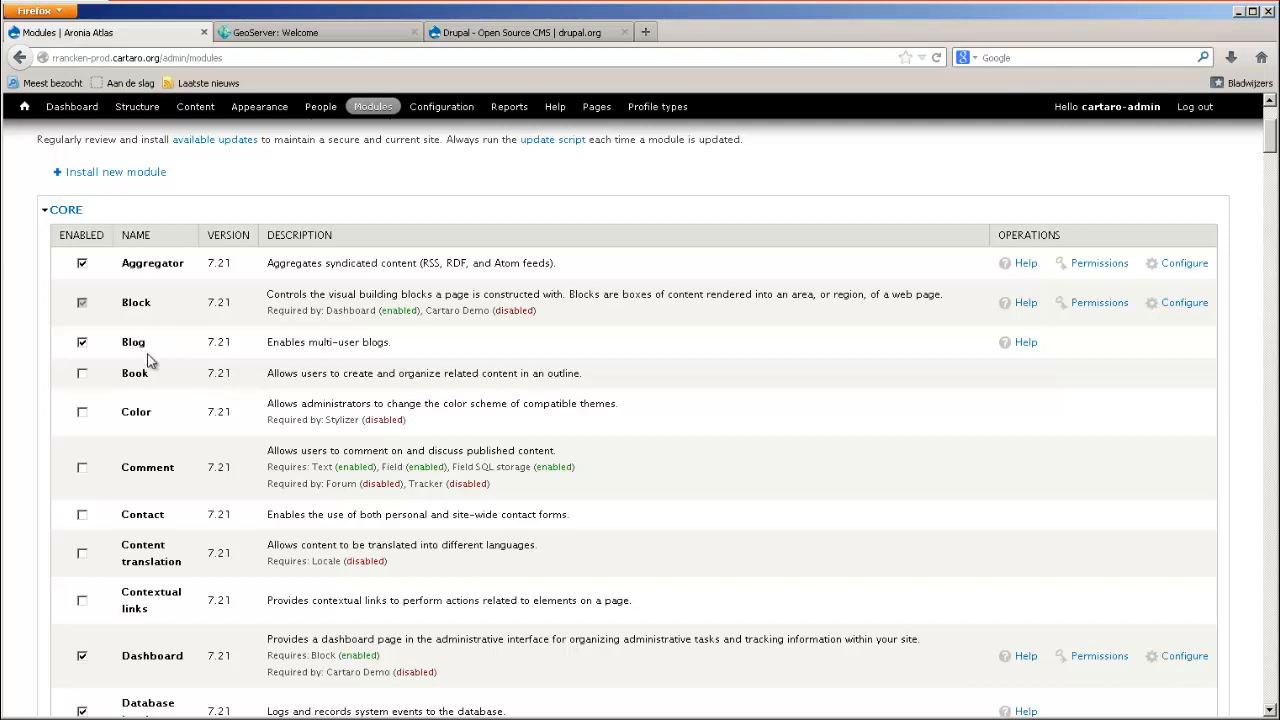
scroll(140, 378, up, 4)
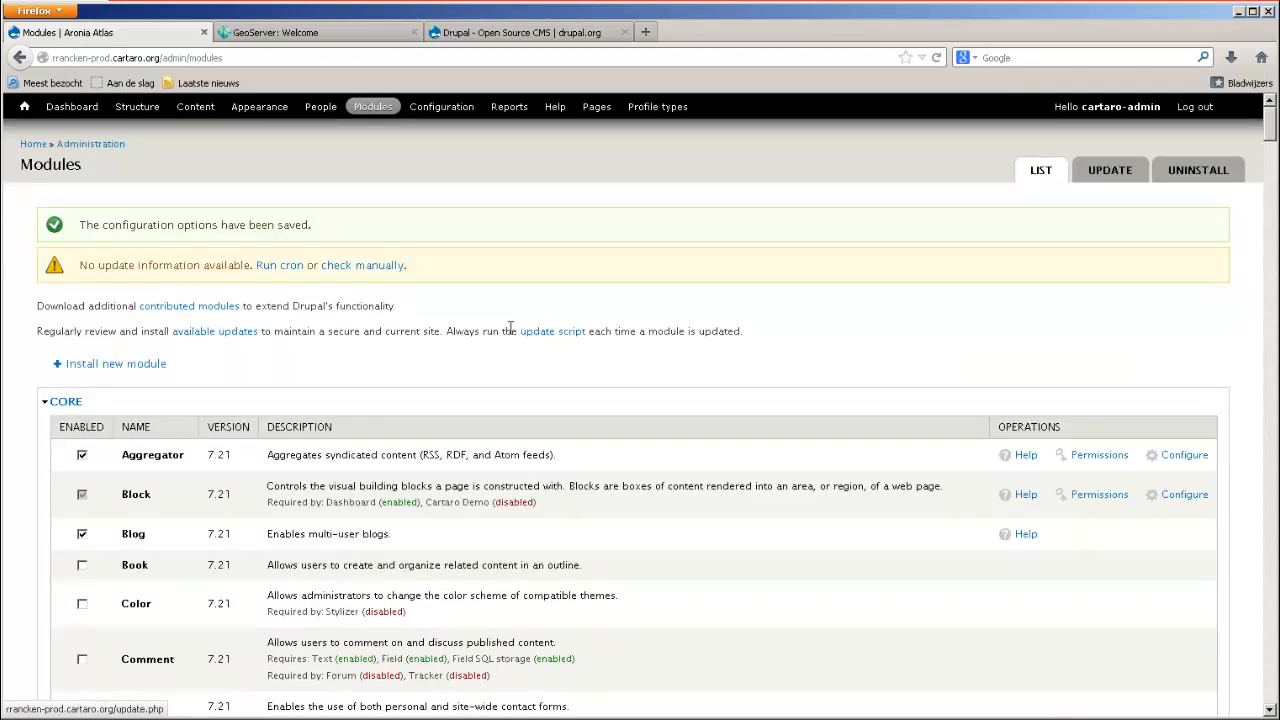
Mark Devel node access on the module uninstall page, and leave for the site's home page without uninstalling it.
click(1205, 175)
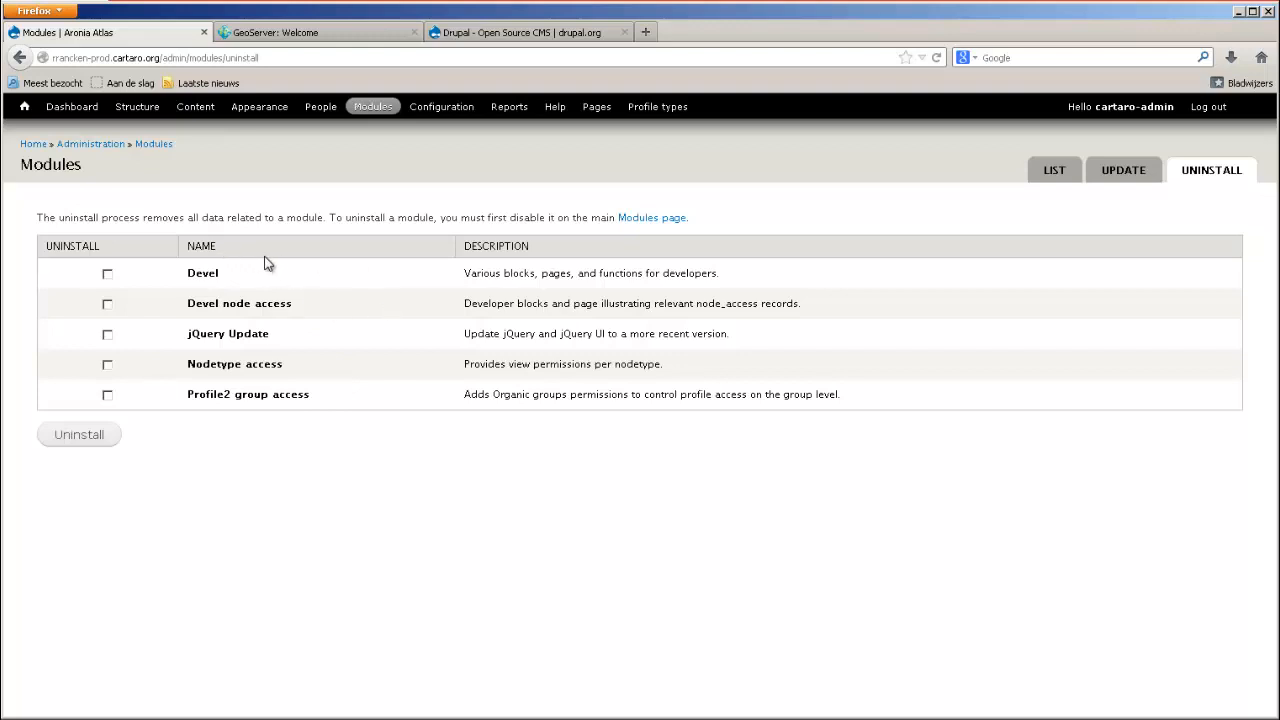
click(108, 305)
click(31, 114)
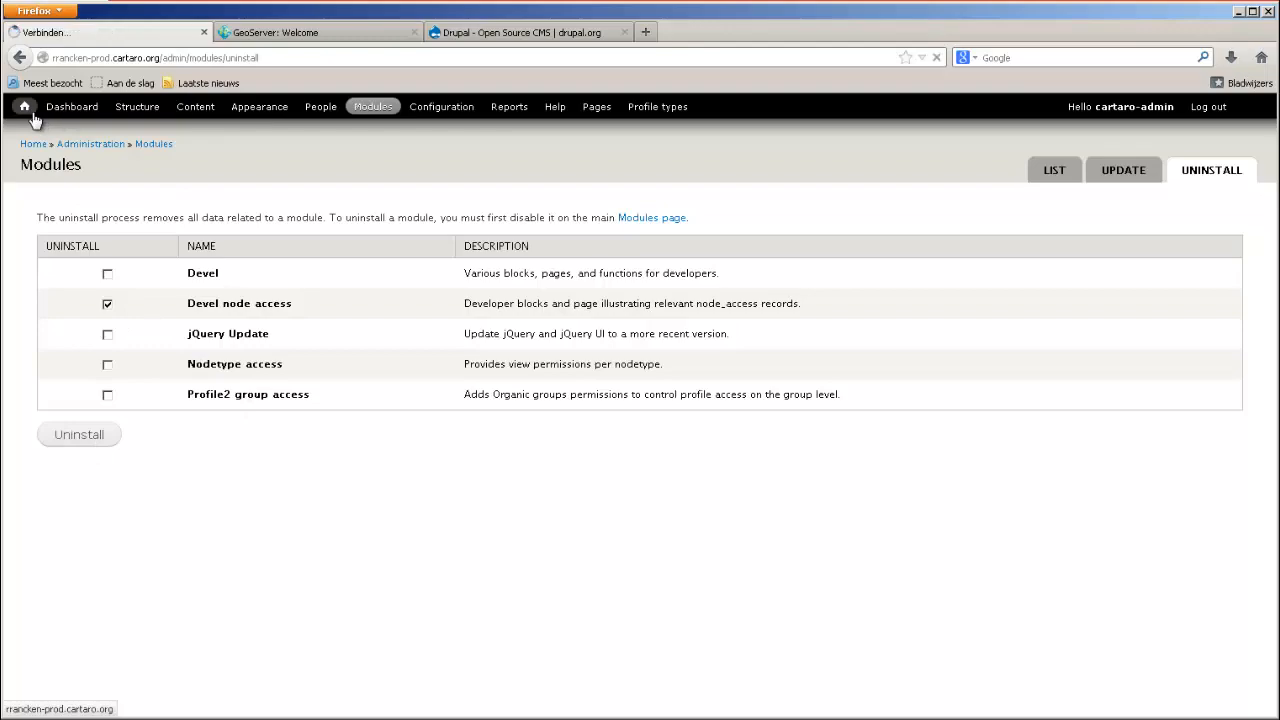